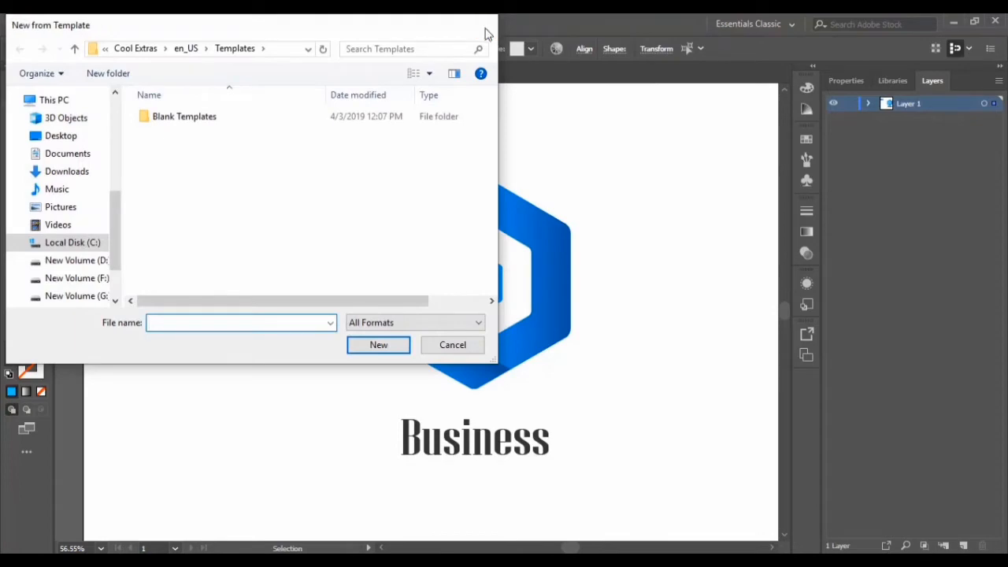
Step: Dismiss the template dialog and create a new document from the Web-Large preset, 1920 x 1080 px
left_click(487, 25)
left_click(73, 23)
left_click(110, 40)
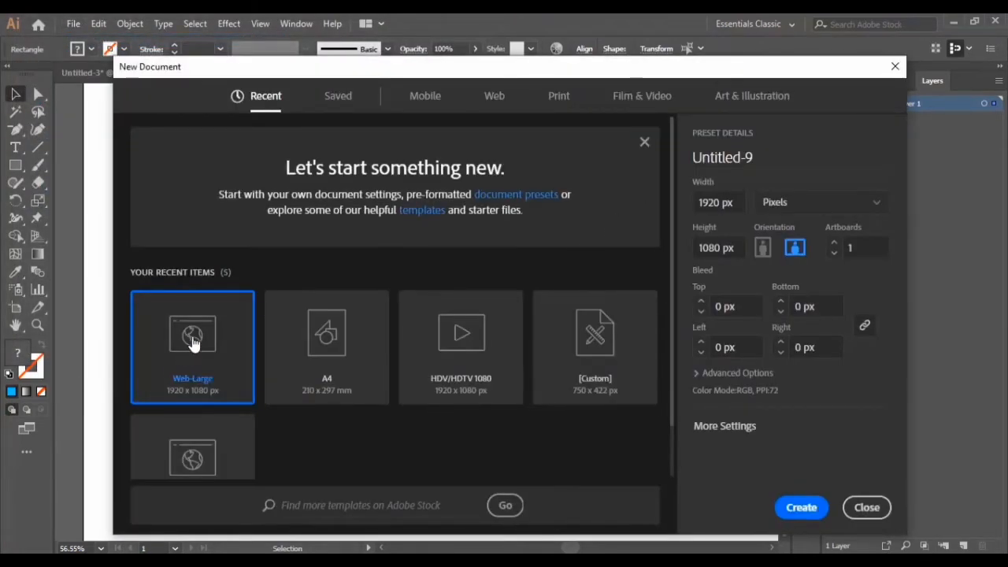
double_click(193, 343)
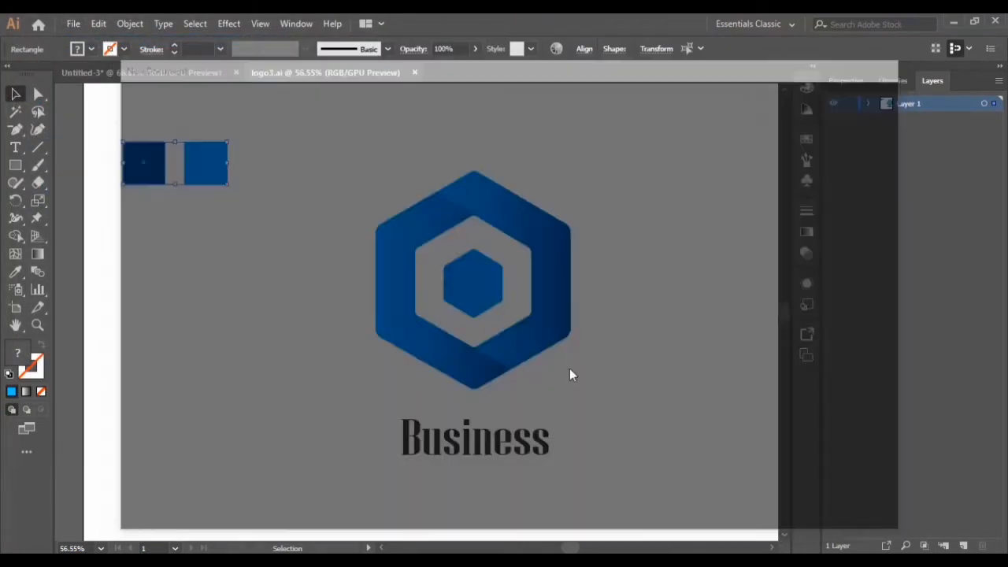
Step: Copy the dark blue and light blue color squares from logo3.ai into the upper-left area of the new document's artboard
left_click(297, 73)
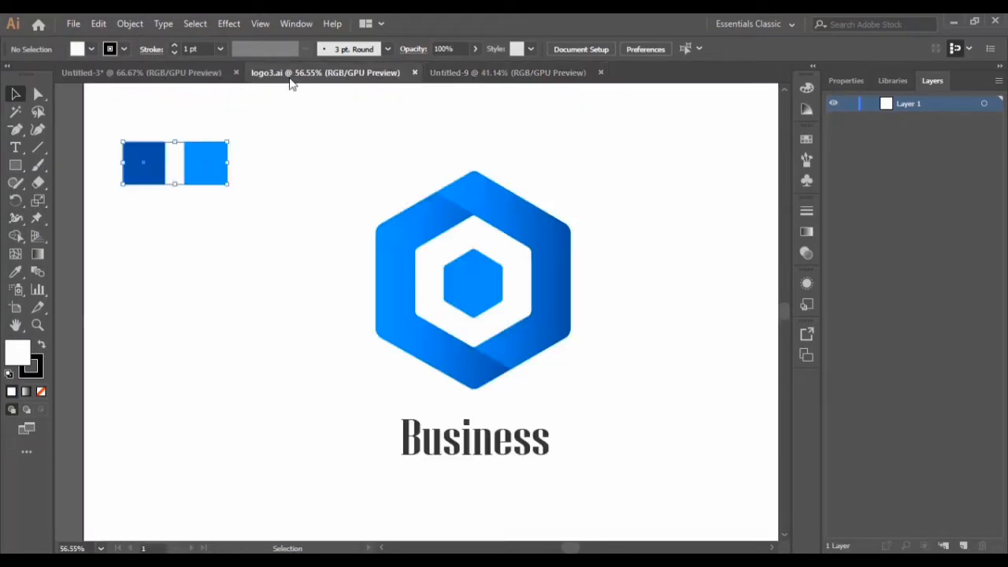
left_click(162, 163)
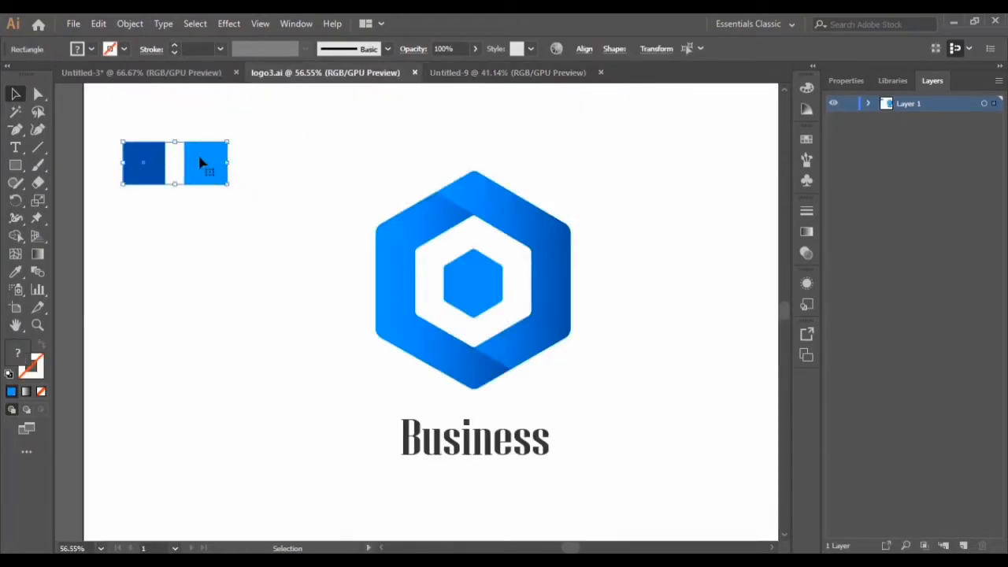
left_click_drag(200, 163, 166, 176)
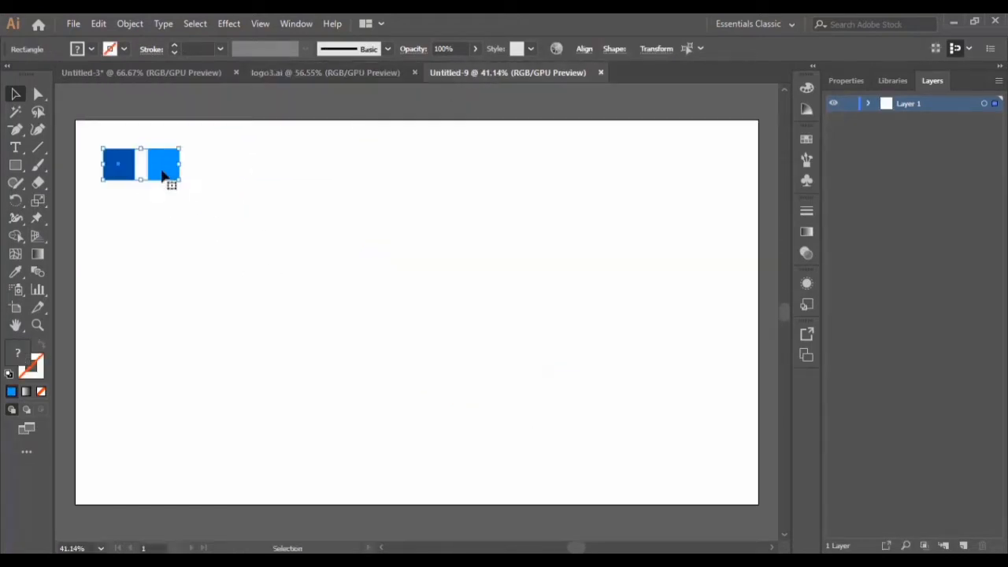
left_click(450, 219)
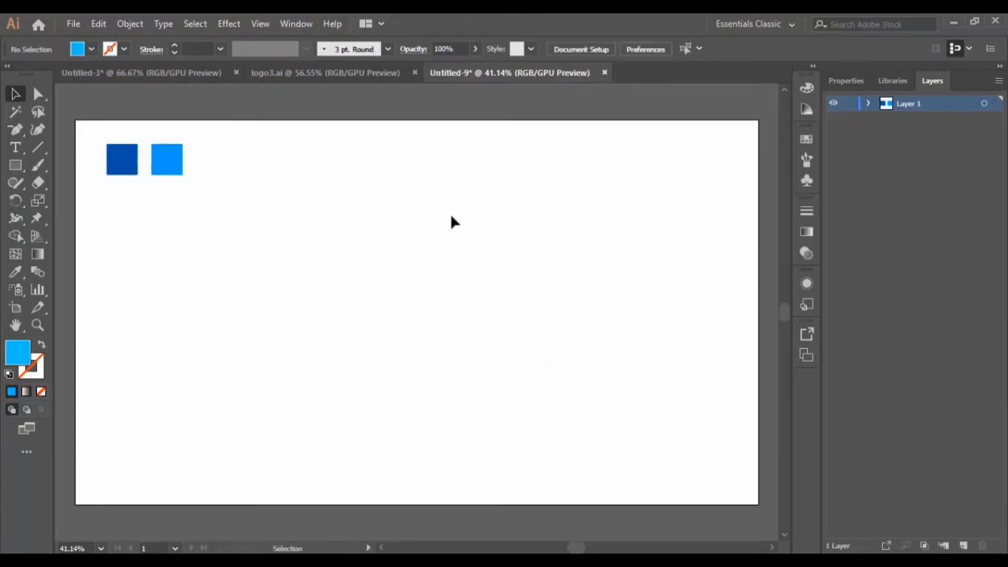
scroll(496, 260, "down", 1)
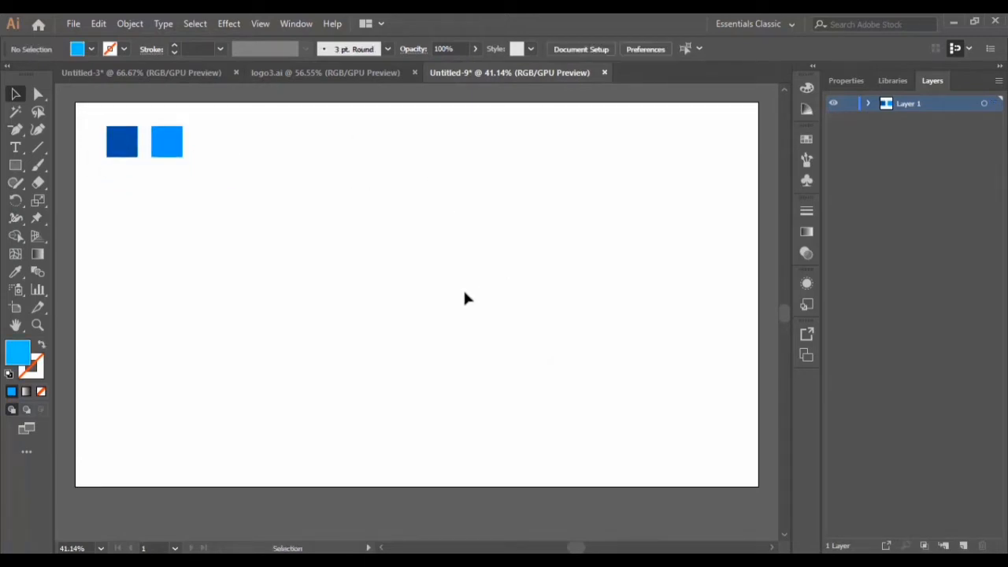
Step: Show the rulers in the new document
left_click(268, 25)
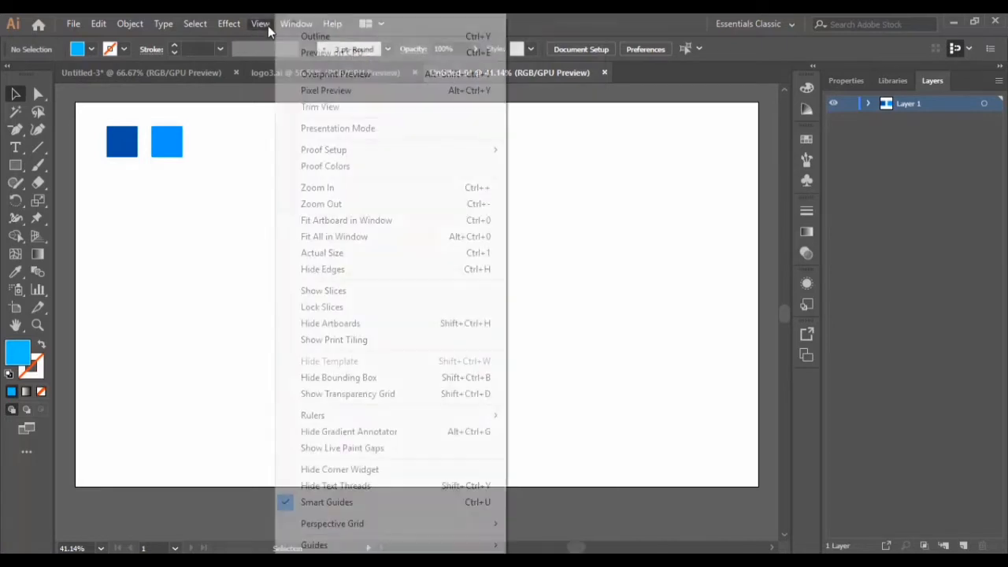
left_click(268, 25)
left_click(267, 25)
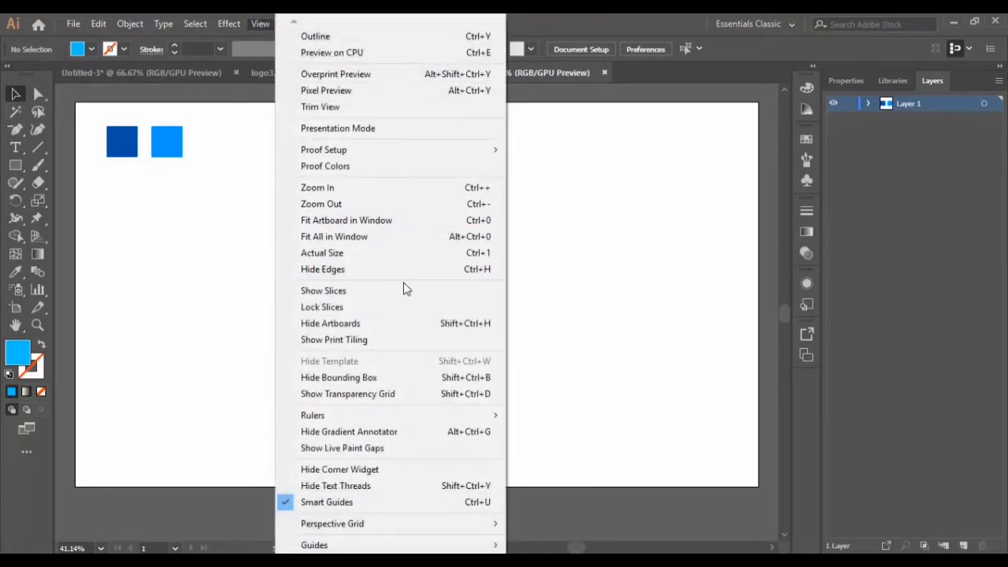
mouse_move(442, 413)
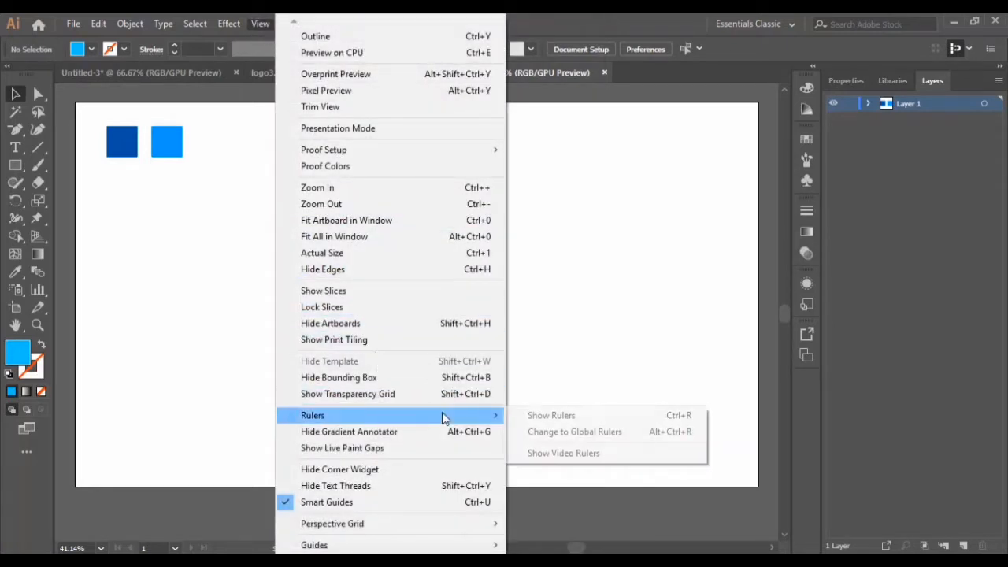
left_click(550, 416)
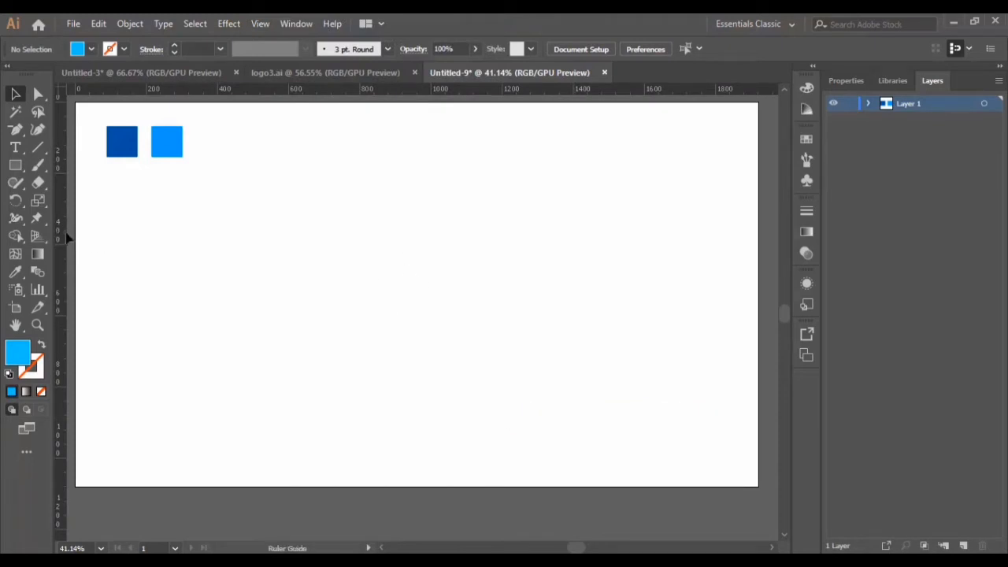
Step: Place vertical guides at about 940, 1000 and 1060 px and five horizontal guides about 40 px apart from 320 to 480 px
left_click_drag(68, 238, 430, 165)
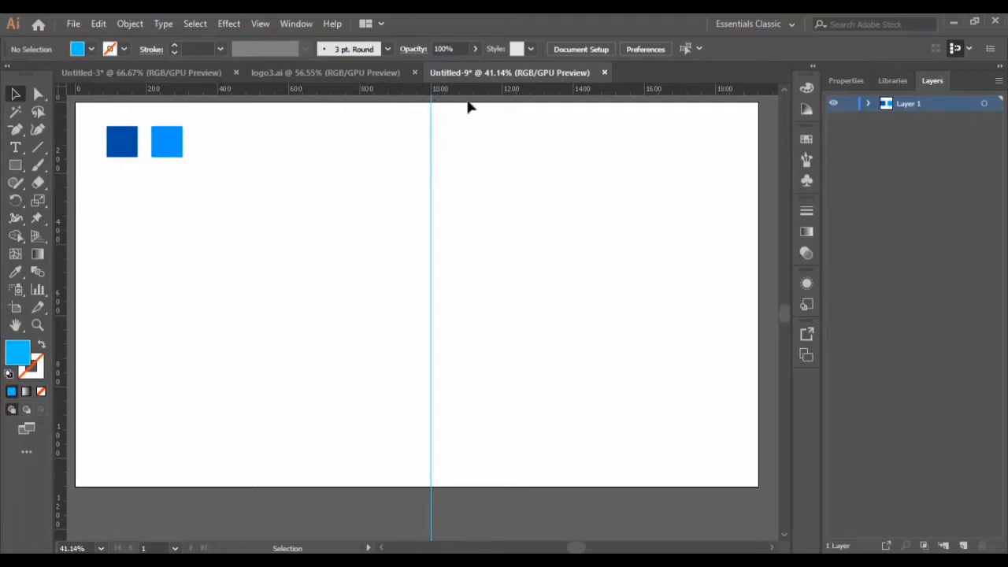
left_click_drag(475, 95, 96, 245)
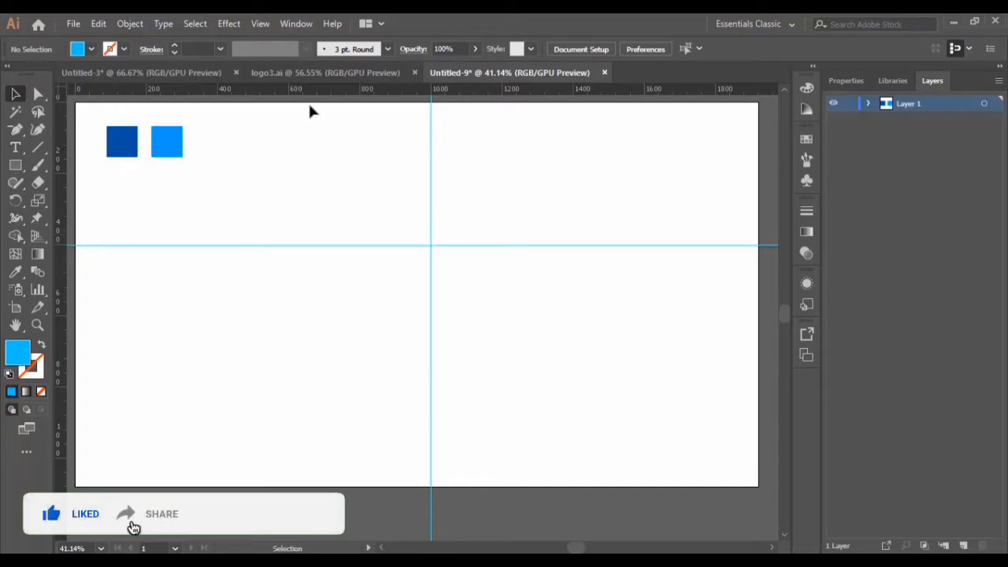
left_click_drag(321, 92, 211, 230)
left_click_drag(362, 93, 236, 218)
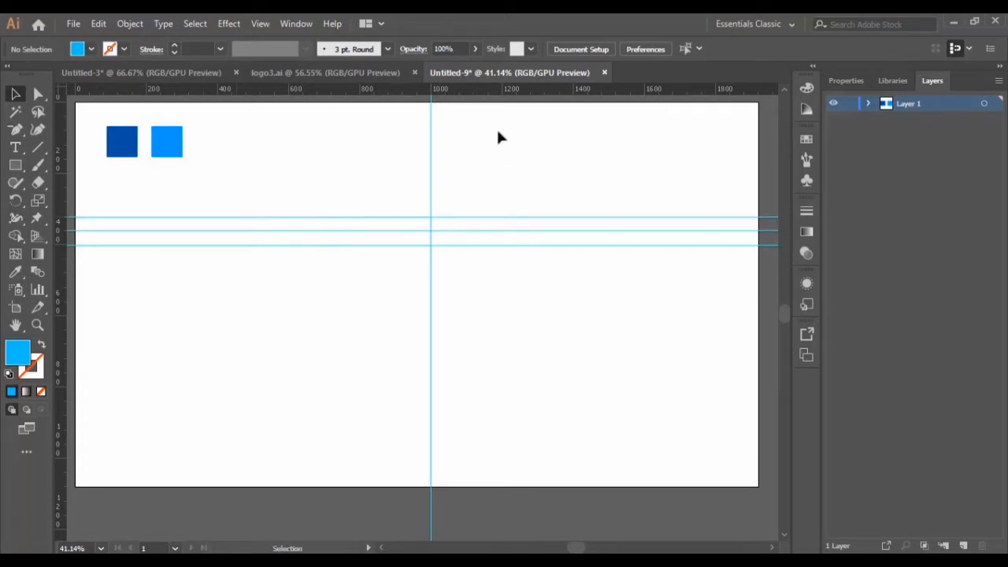
left_click_drag(486, 95, 444, 257)
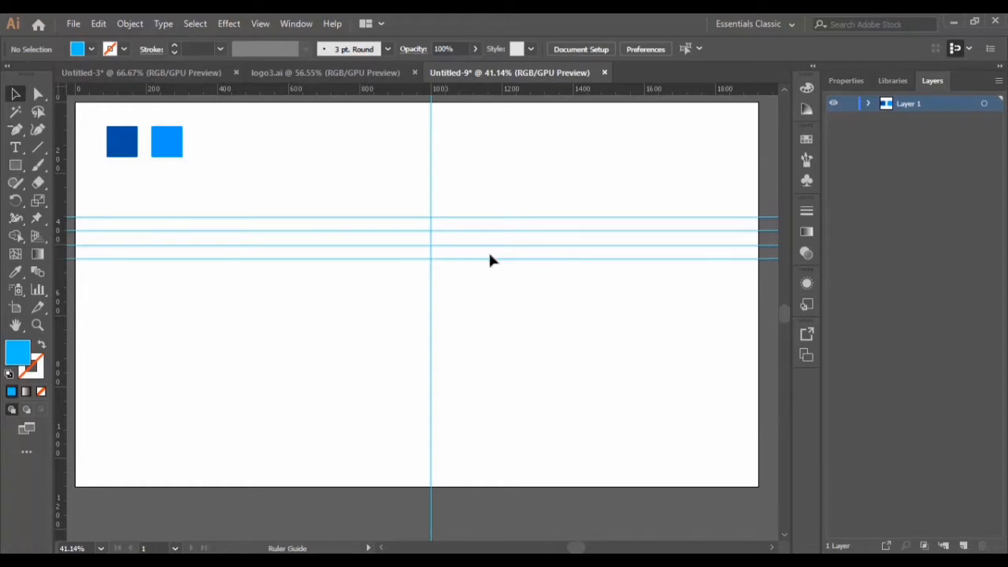
left_click_drag(495, 92, 452, 273)
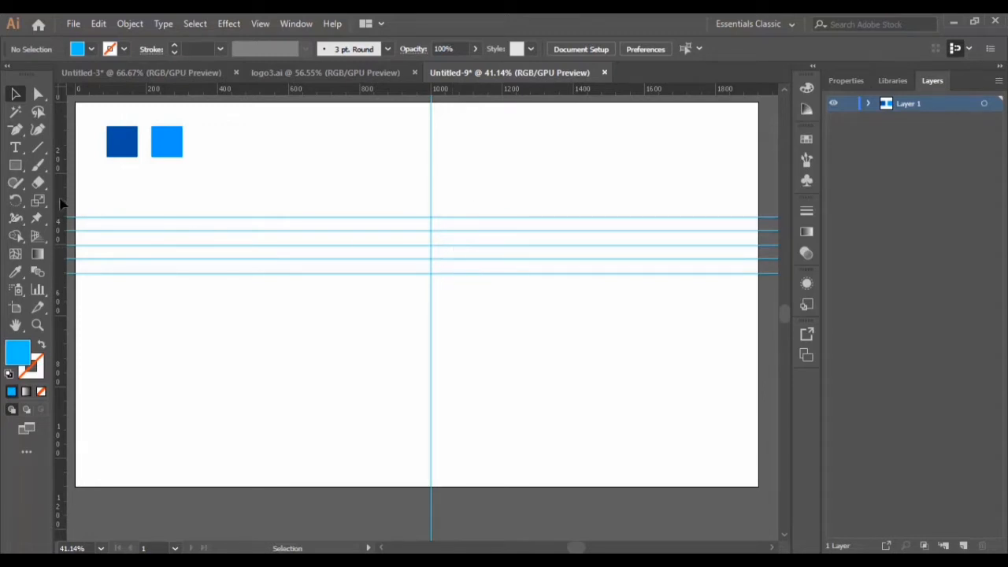
left_click_drag(62, 203, 409, 167)
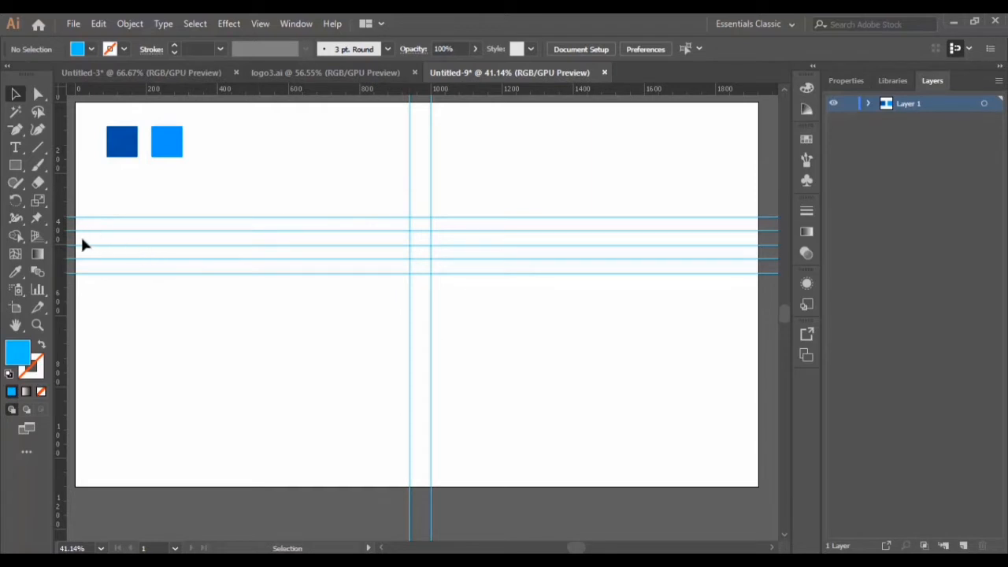
left_click_drag(63, 245, 453, 199)
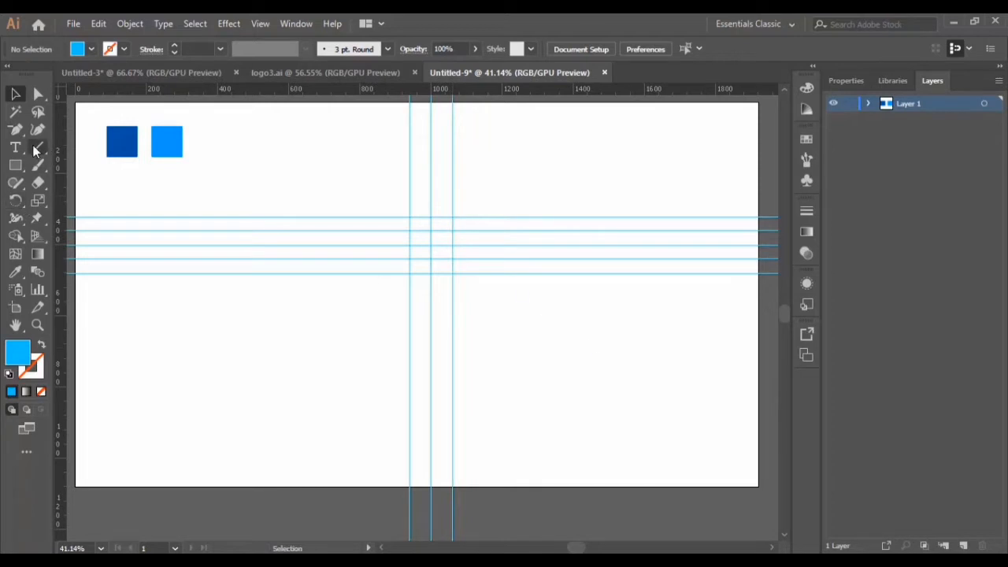
Step: Draw a closed blue hexagon about 120 px wide and 160 px tall with the Pen tool, placing its corners on the guide intersections
left_click_drag(15, 129, 115, 149)
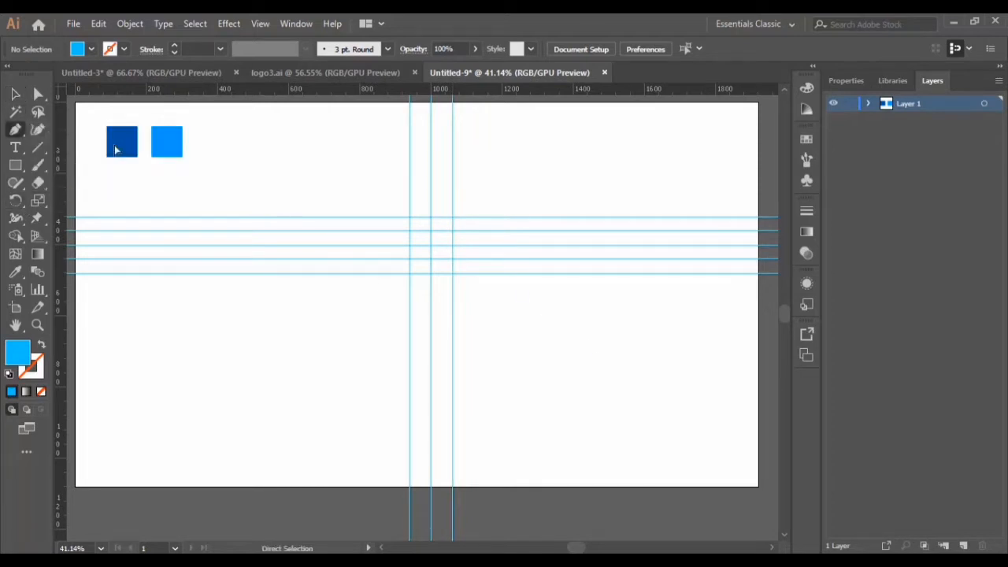
left_click(431, 217)
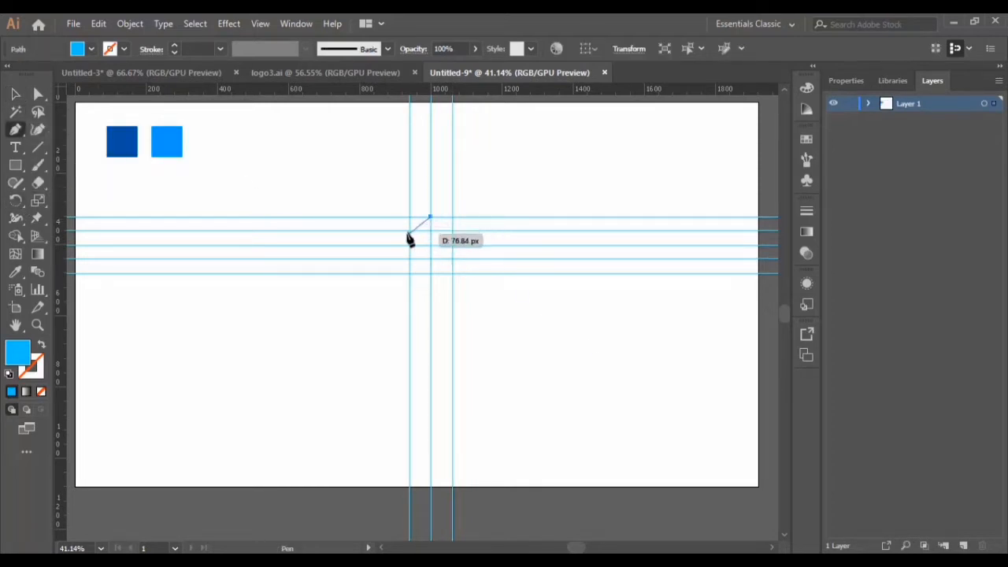
left_click(409, 230)
left_click(409, 261)
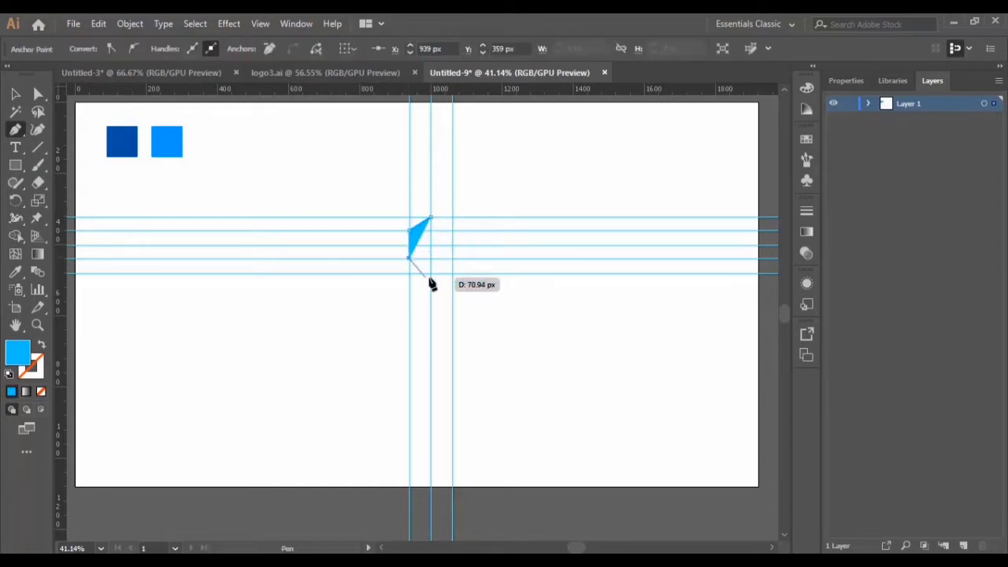
left_click(432, 274)
left_click(453, 260)
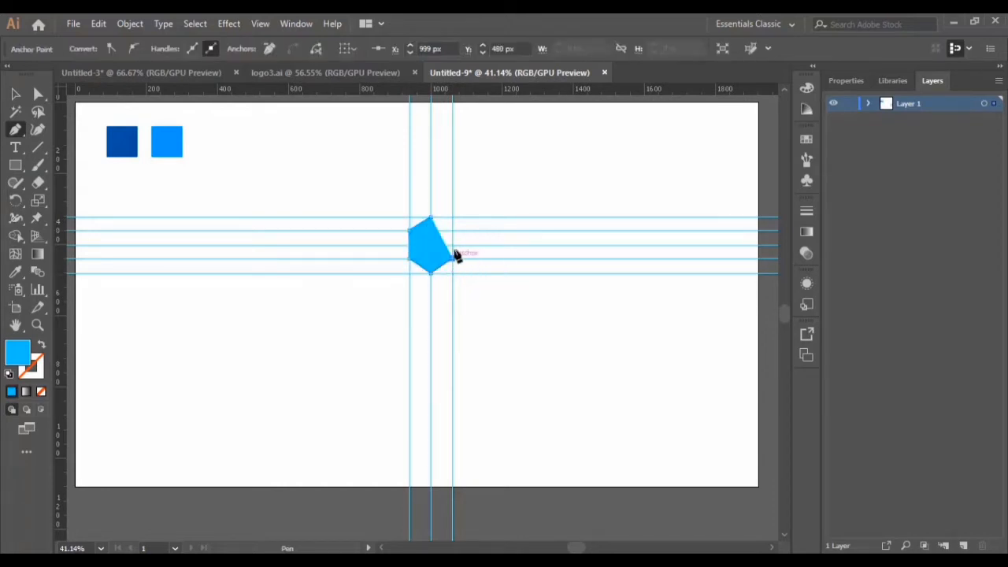
left_click(453, 231)
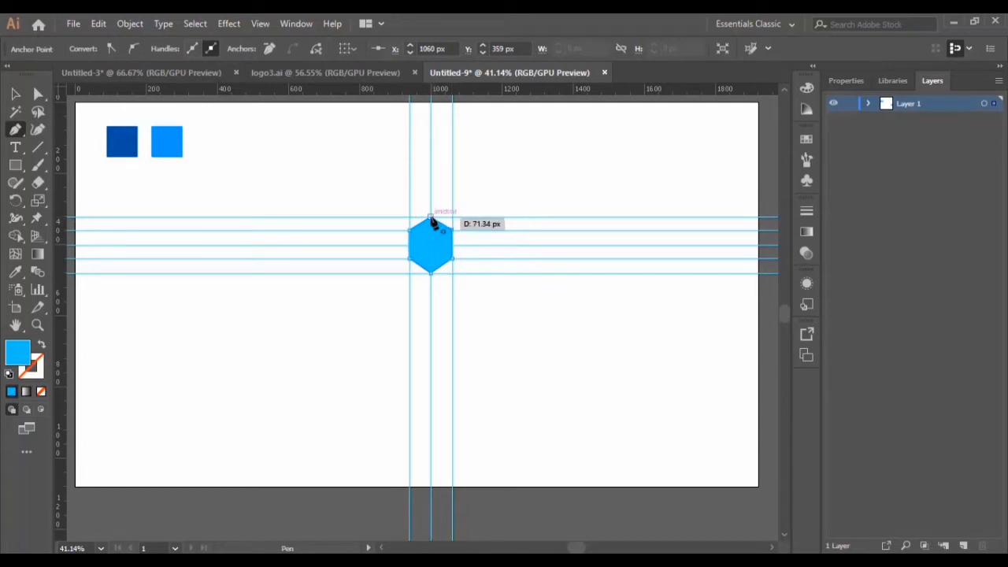
left_click(431, 217)
Step: Move the hexagon off the guide grid to the empty area between the color squares and the vertical guides, and keep it selected
left_click(16, 95)
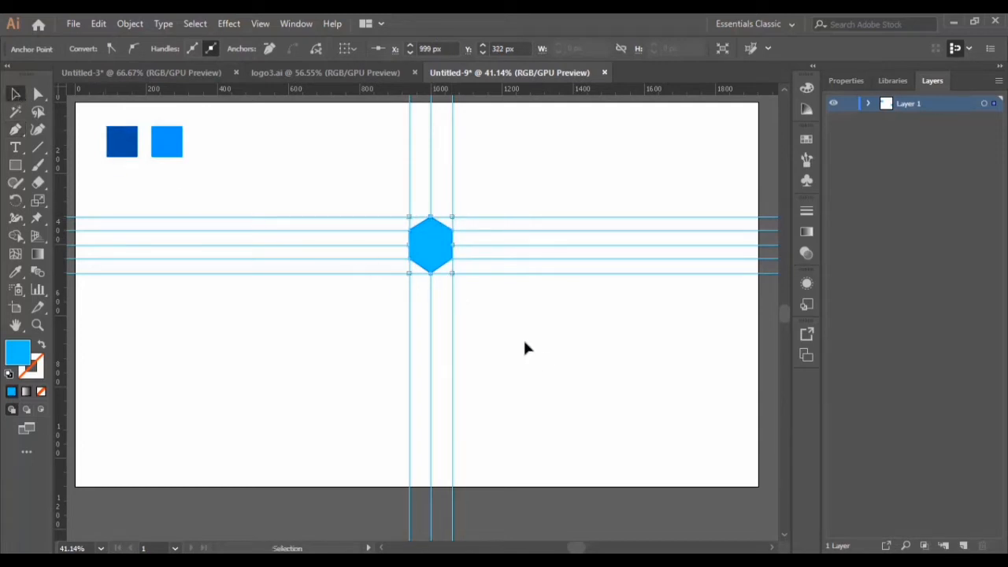
left_click_drag(439, 264, 318, 188)
left_click(329, 354)
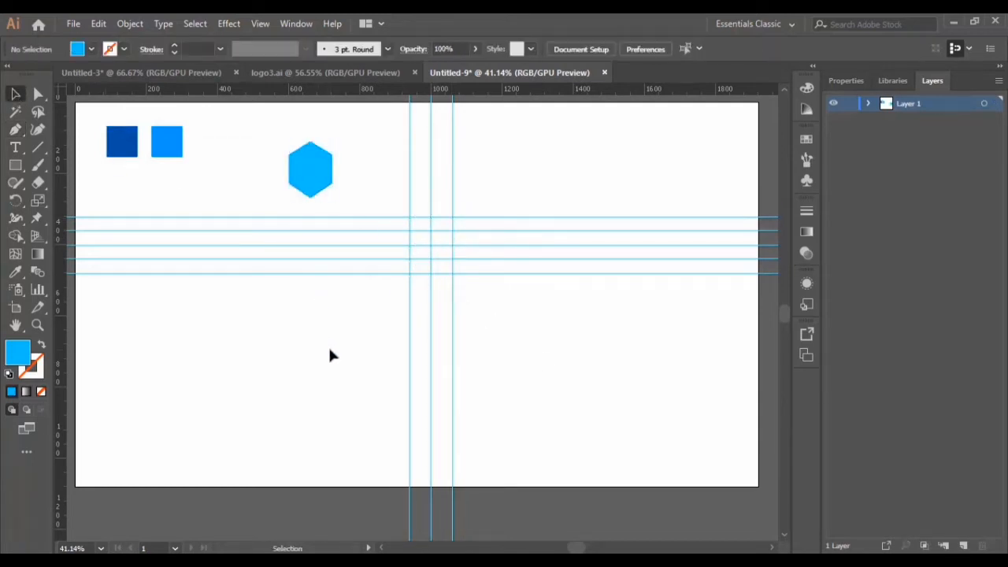
left_click(315, 185)
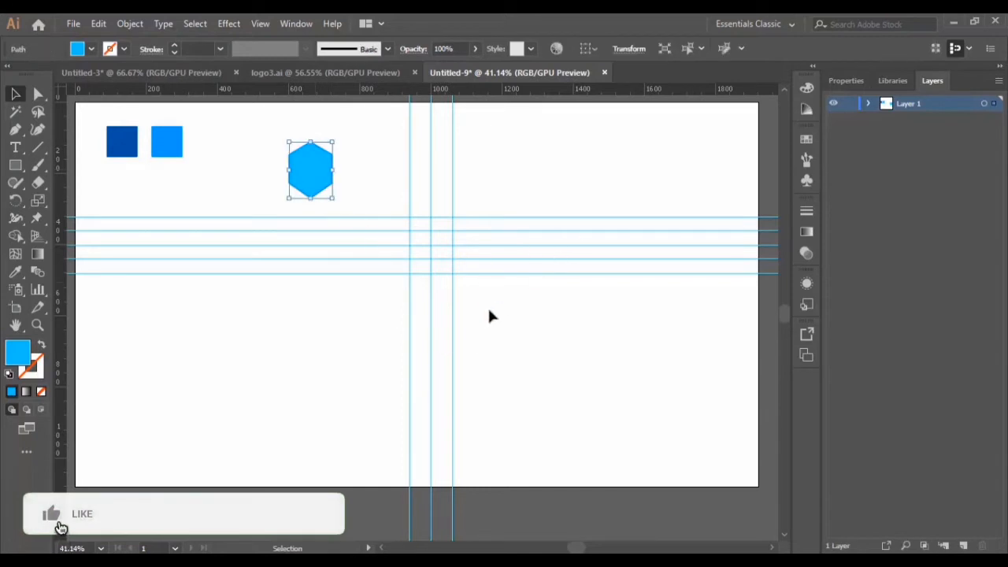
Step: Draw a blue rectangle about 205 x 140 px with the Rectangle tool in the empty area below the horizontal guides
scroll(496, 299, "down", 2)
scroll(478, 307, "up", 3)
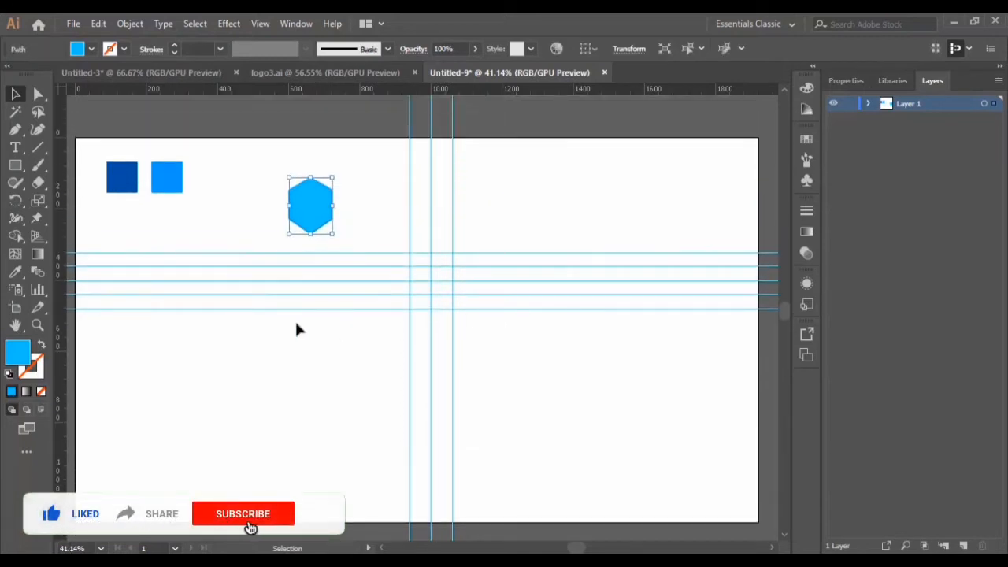
left_click(15, 168)
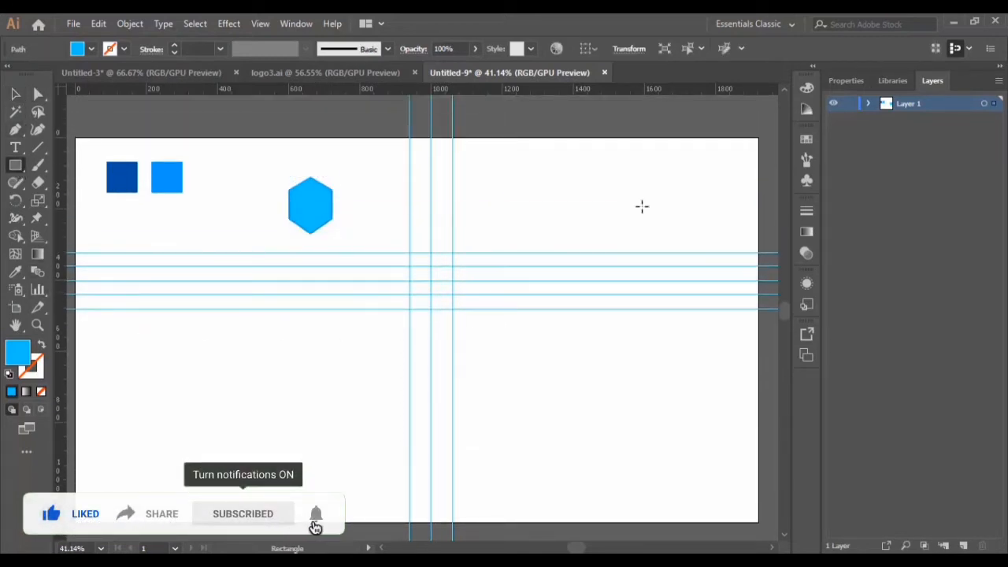
left_click(37, 325)
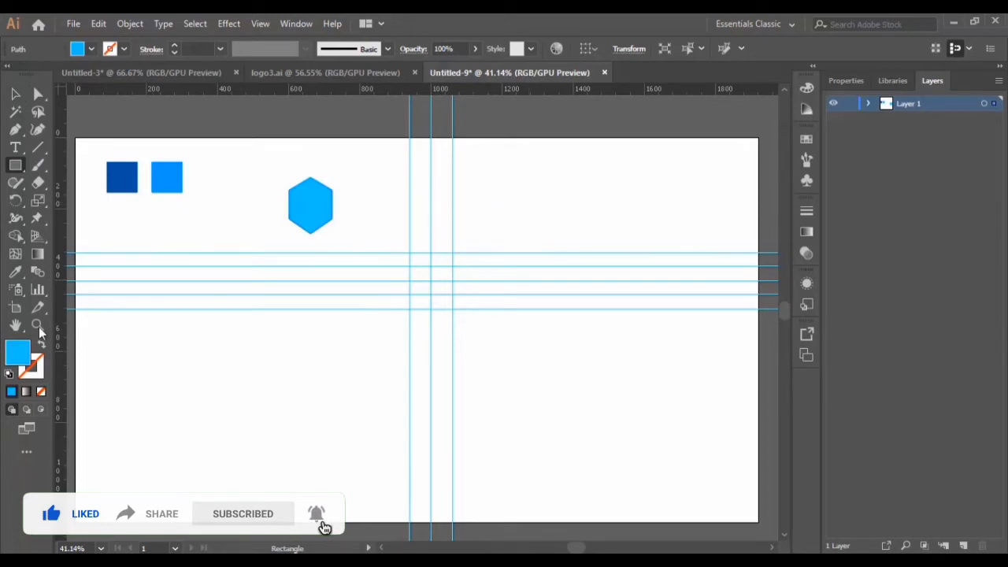
scroll(381, 333, "down", 2)
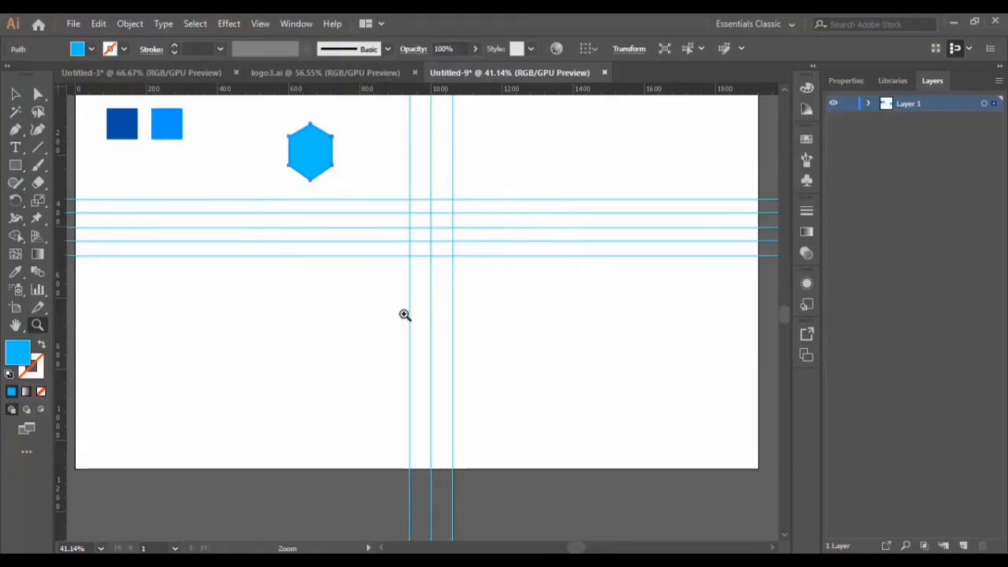
left_click(237, 315)
scroll(459, 368, "up", 2)
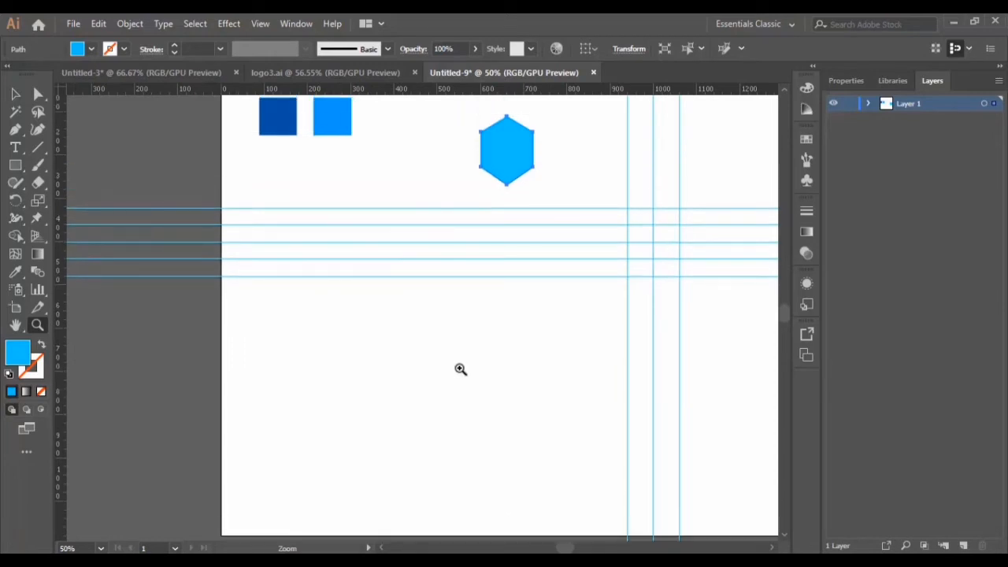
left_click(491, 360)
scroll(425, 359, "down", 1)
scroll(426, 359, "up", 1)
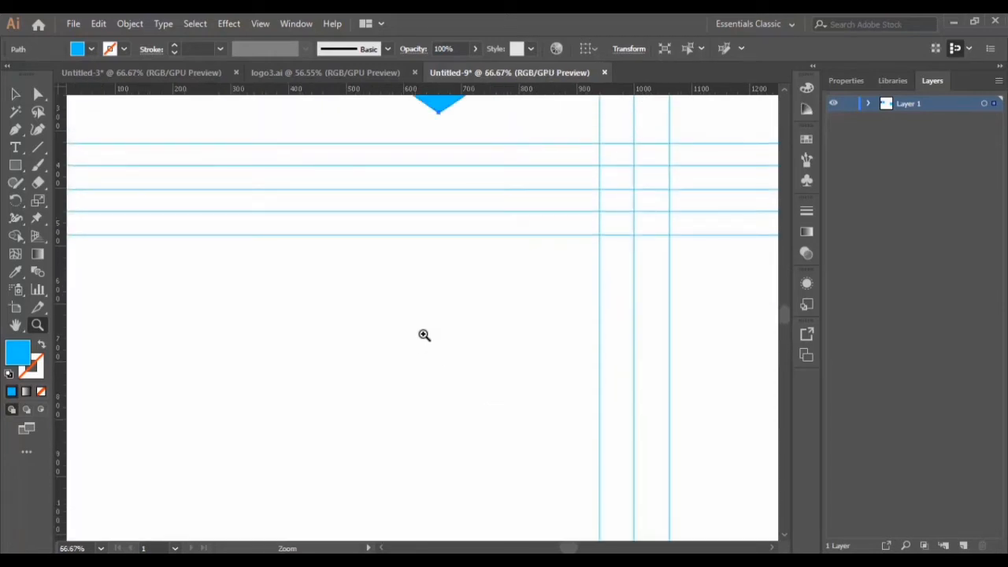
scroll(345, 372, "down", 1)
left_click(15, 166)
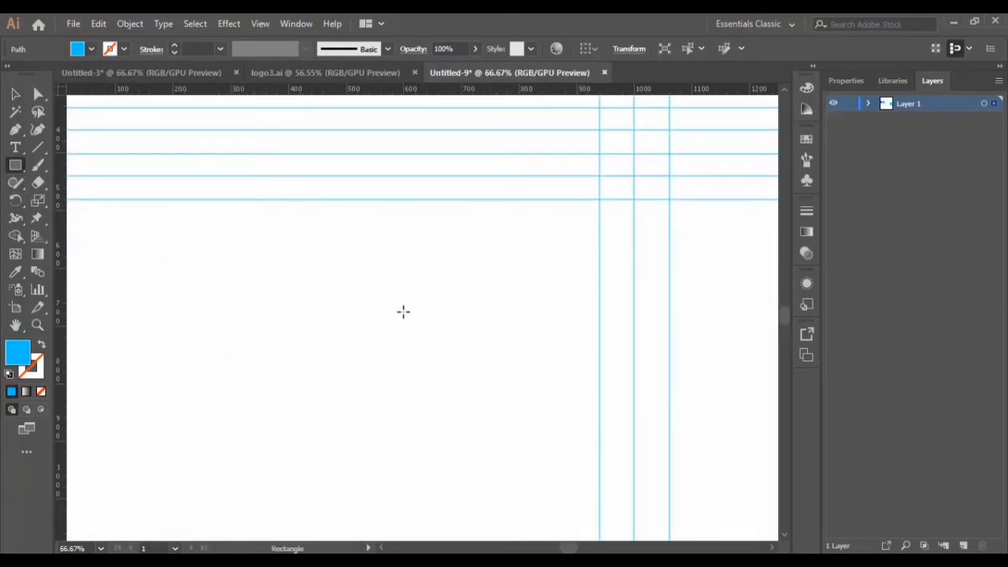
left_click_drag(351, 286, 470, 365)
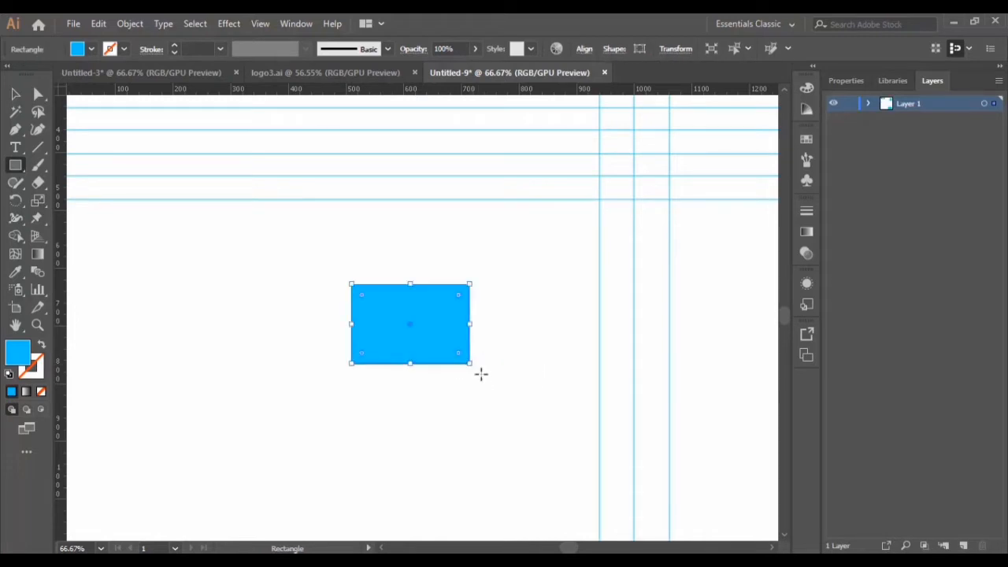
scroll(482, 371, "down", 1)
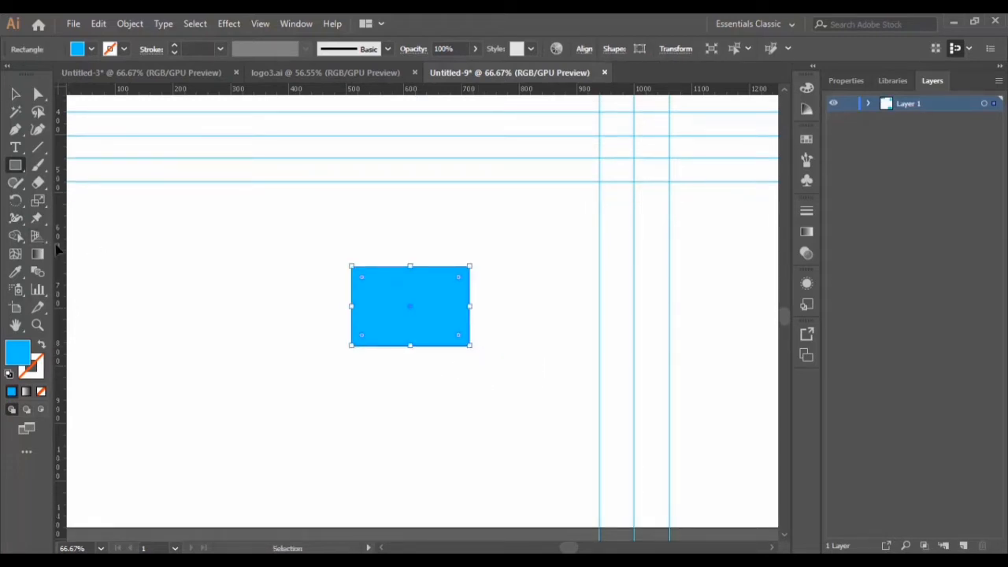
Step: Place a vertical guide at about 610 px through the center of the blue rectangle
left_click_drag(57, 249, 410, 330)
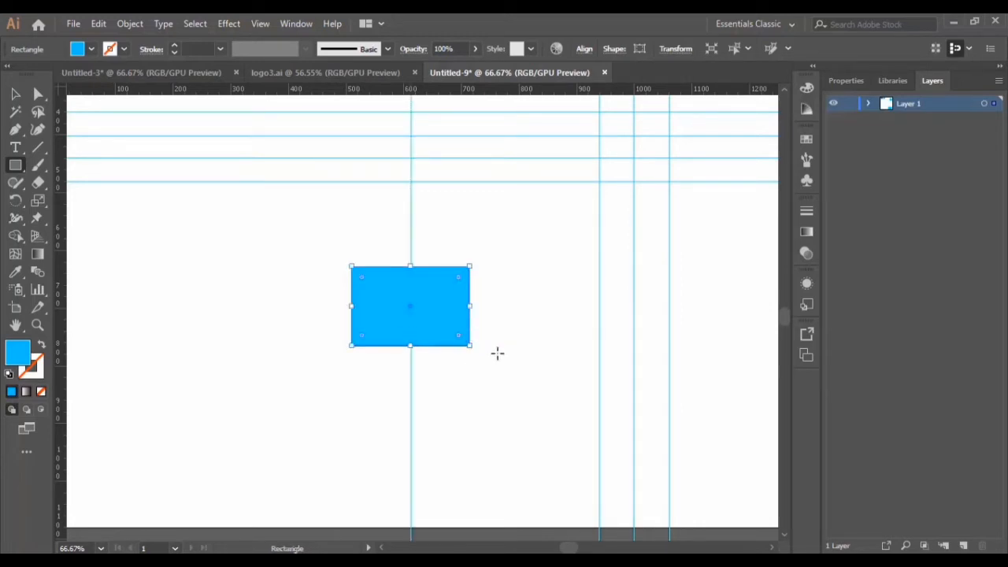
left_click(15, 95)
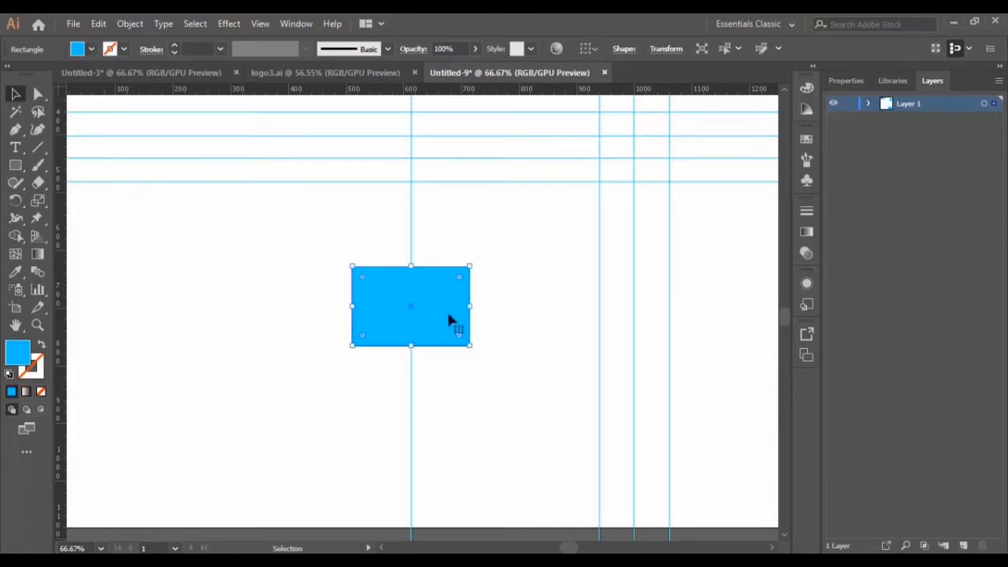
left_click(487, 309)
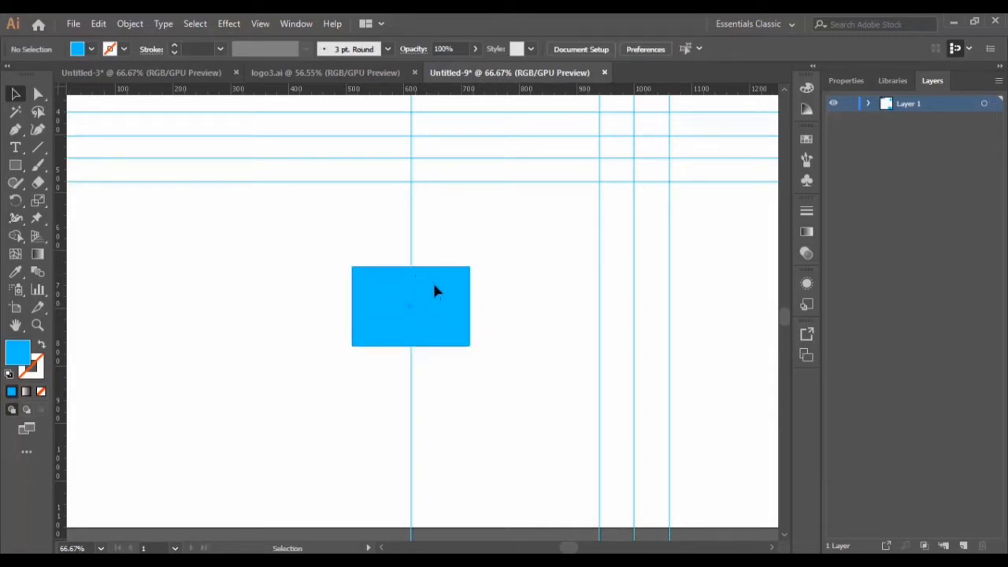
Step: Duplicate the rectangle onto its upper edge as a strip about 50 px tall and fill the strip with dark teal blue
left_click(437, 293)
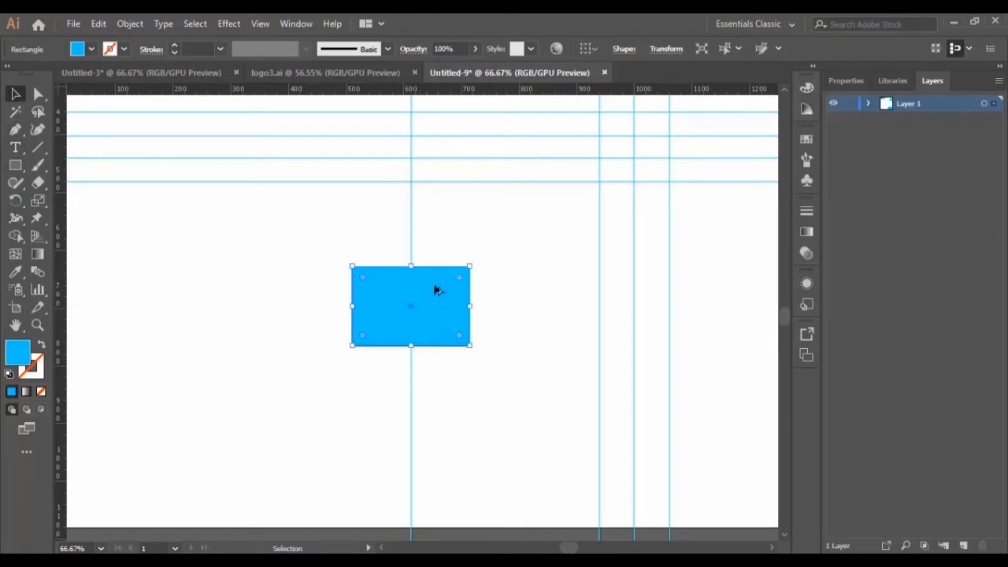
left_click_drag(437, 288, 436, 228)
left_click_drag(409, 190, 417, 240)
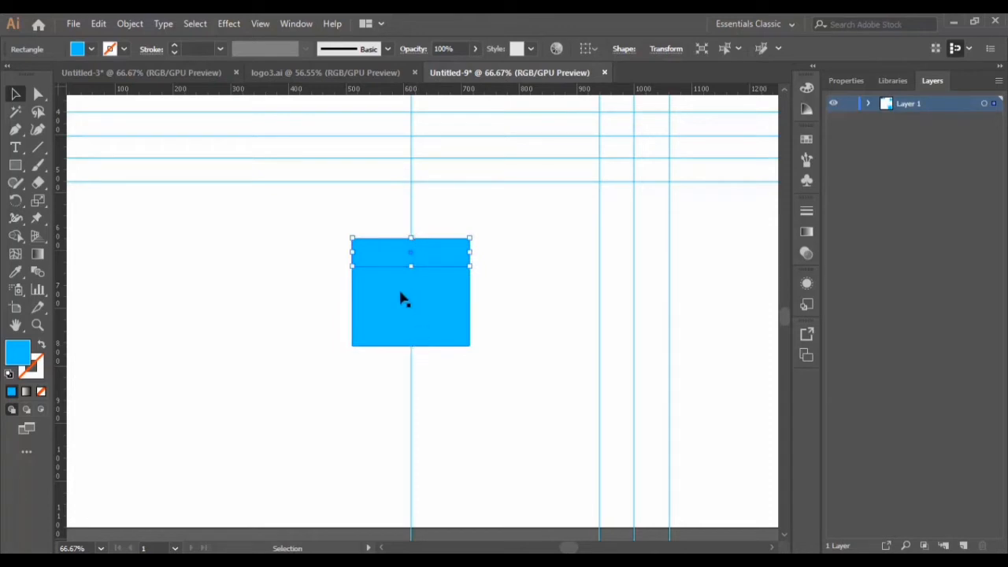
left_click(653, 293)
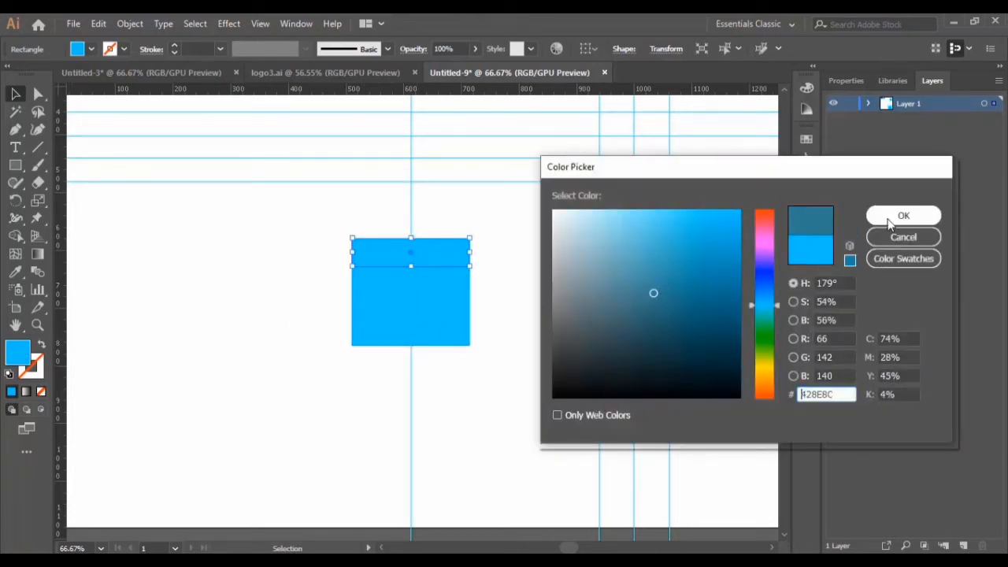
left_click(889, 218)
left_click(602, 301)
Step: Shorten the bright blue rectangle from its lower edge to about 110 px tall
left_click(448, 295)
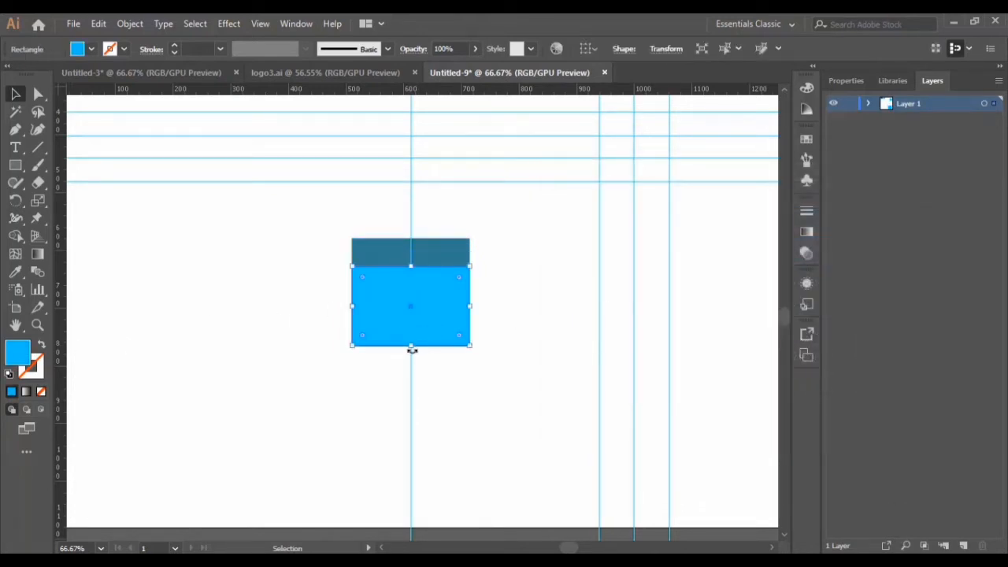
left_click_drag(411, 345, 412, 329)
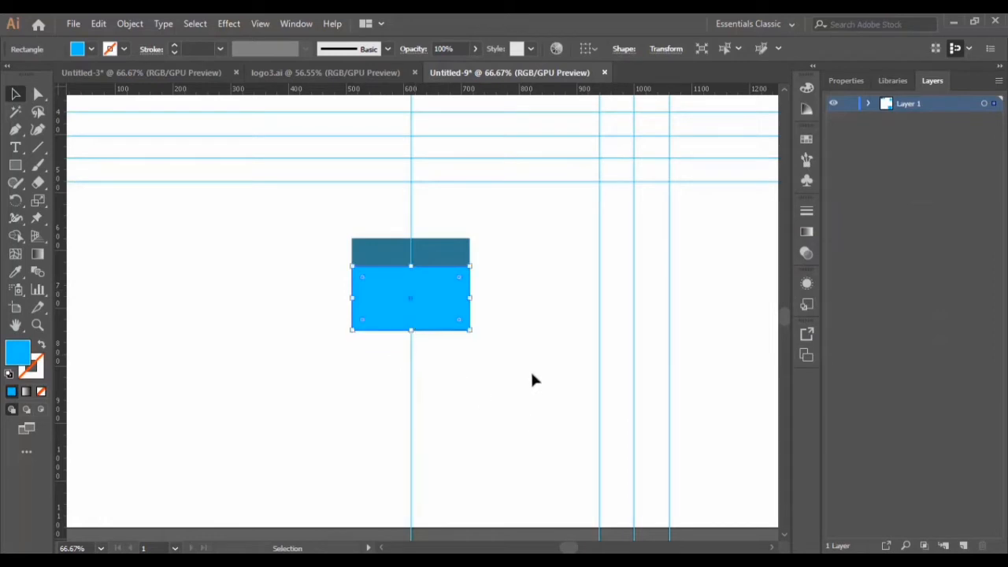
left_click(522, 379)
Step: Copy the teal strip to directly below the bright blue rectangle, flush with its lower edge
left_click(451, 261)
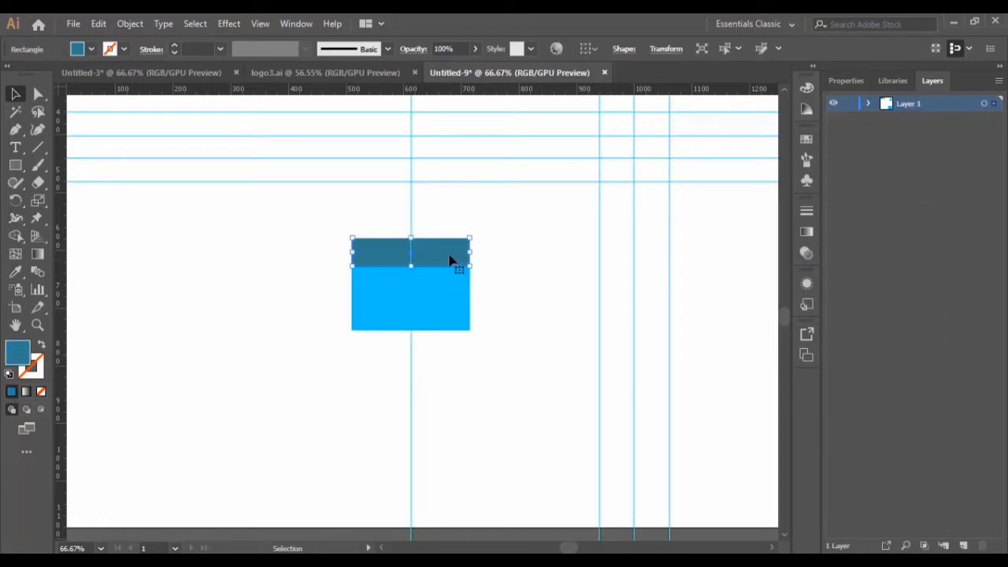
left_click_drag(450, 261, 453, 349)
left_click(468, 394)
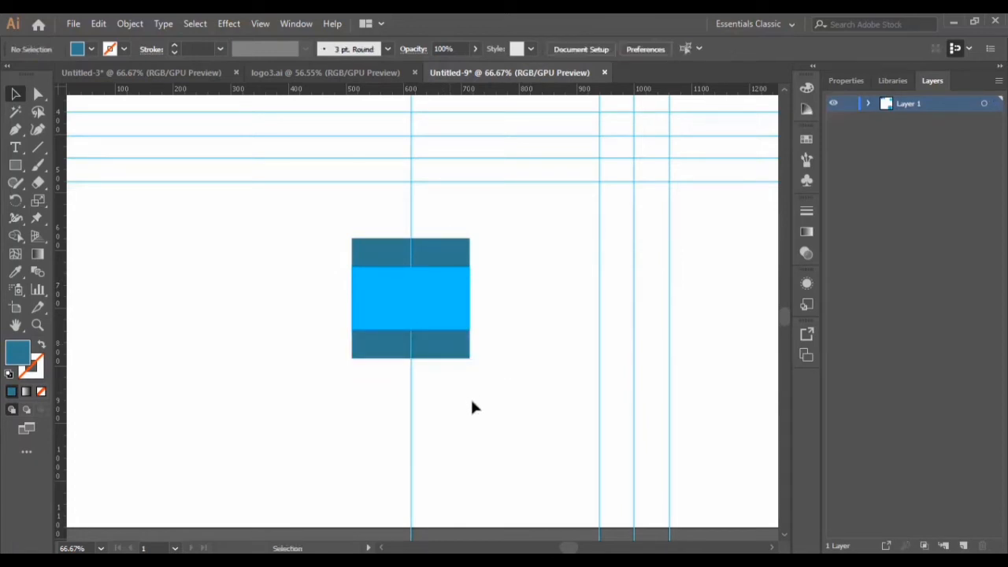
left_click_drag(317, 228, 493, 412)
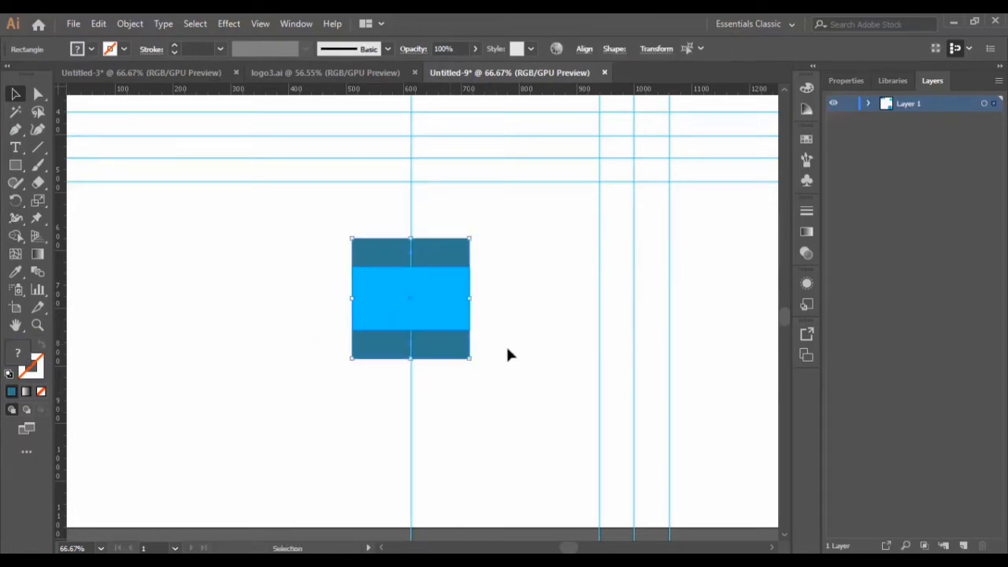
left_click(504, 356)
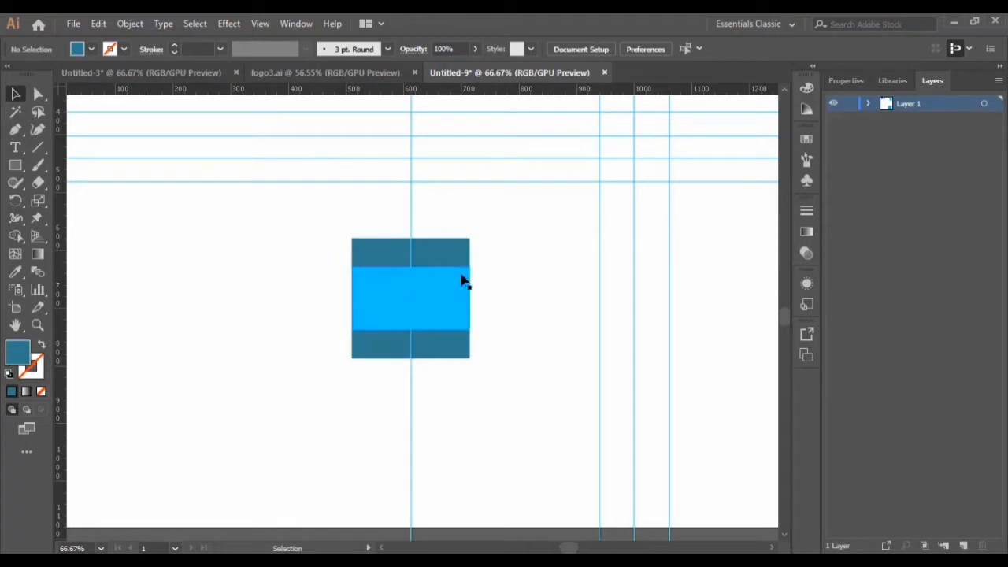
Step: Turn the upper teal strip into a triangle by adding an anchor point at its top center and deleting its two upper corners
left_click(429, 252)
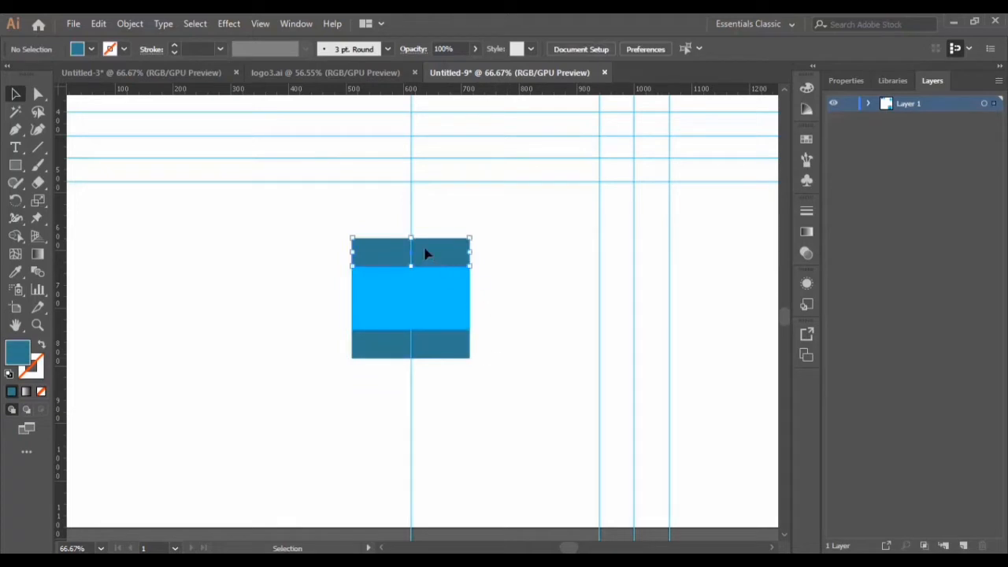
left_click(15, 129)
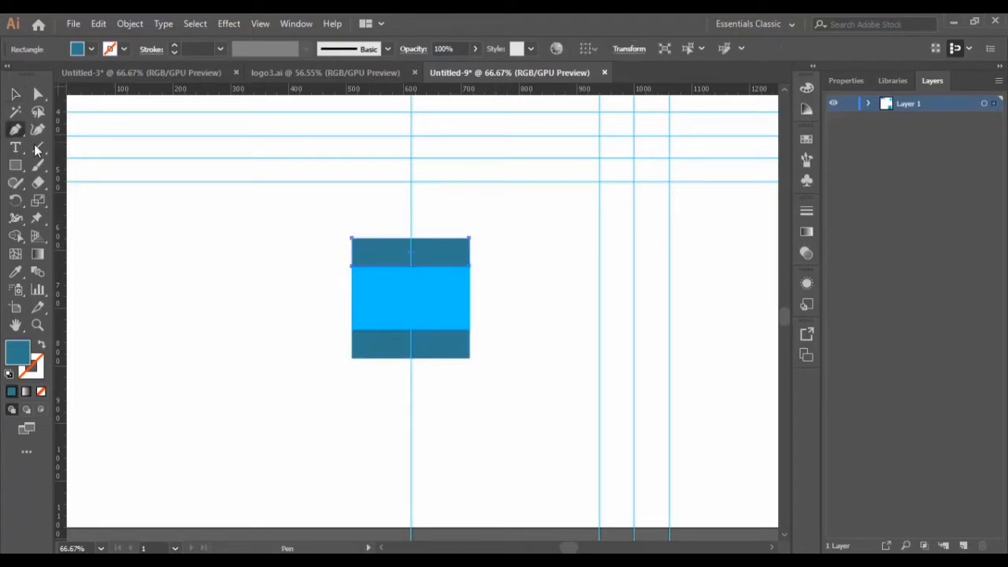
left_click(410, 237)
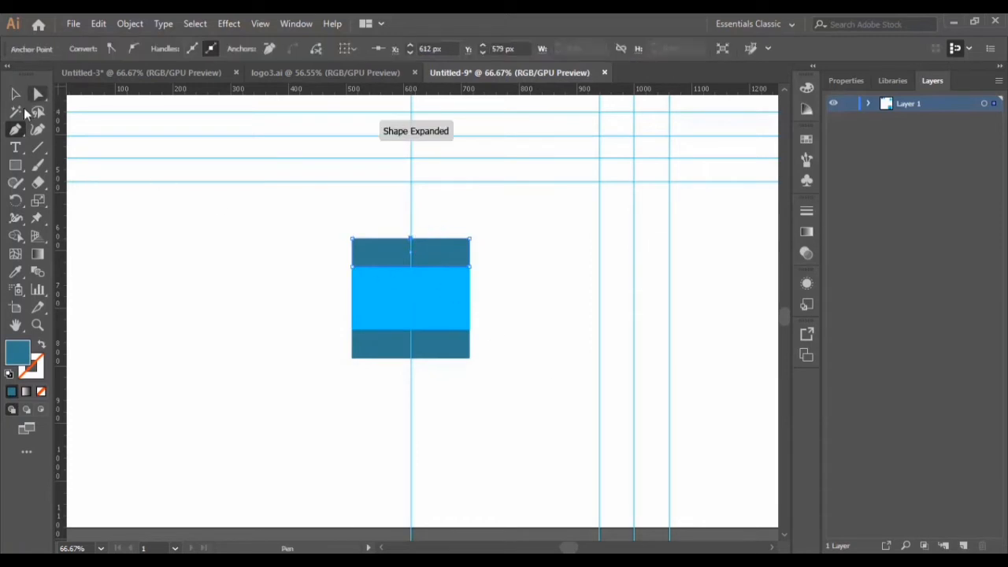
left_click(15, 130)
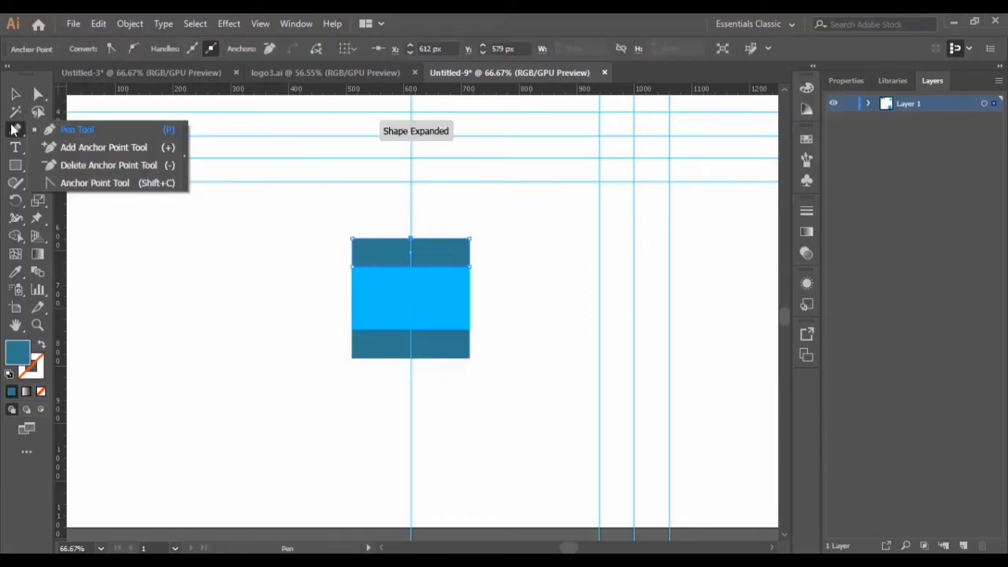
left_click(96, 167)
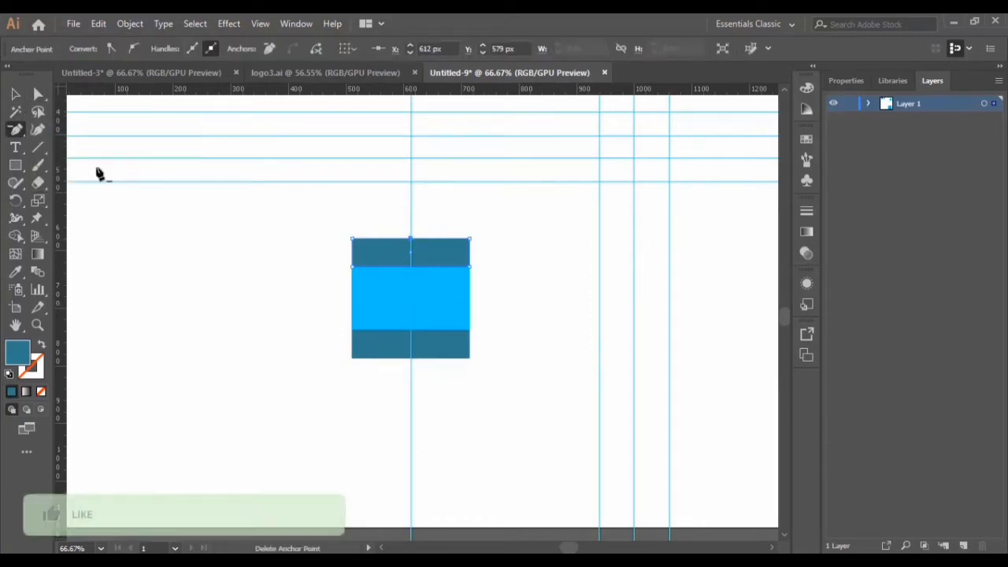
left_click(470, 238)
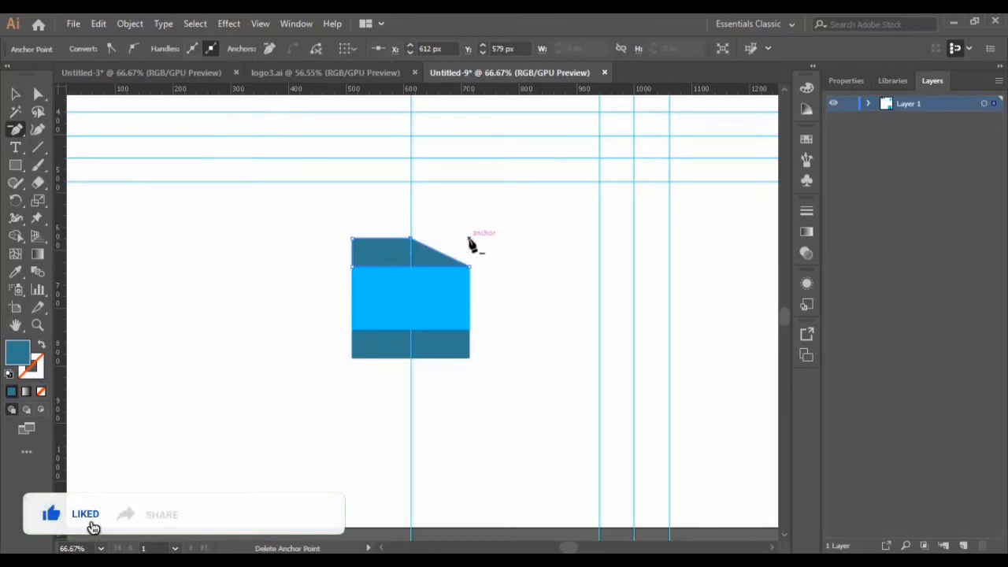
left_click(353, 238)
key("v")
Step: Turn the lower teal strip into a downward triangle by adding an anchor point at its bottom center and deleting its two lower corners
left_click(448, 352)
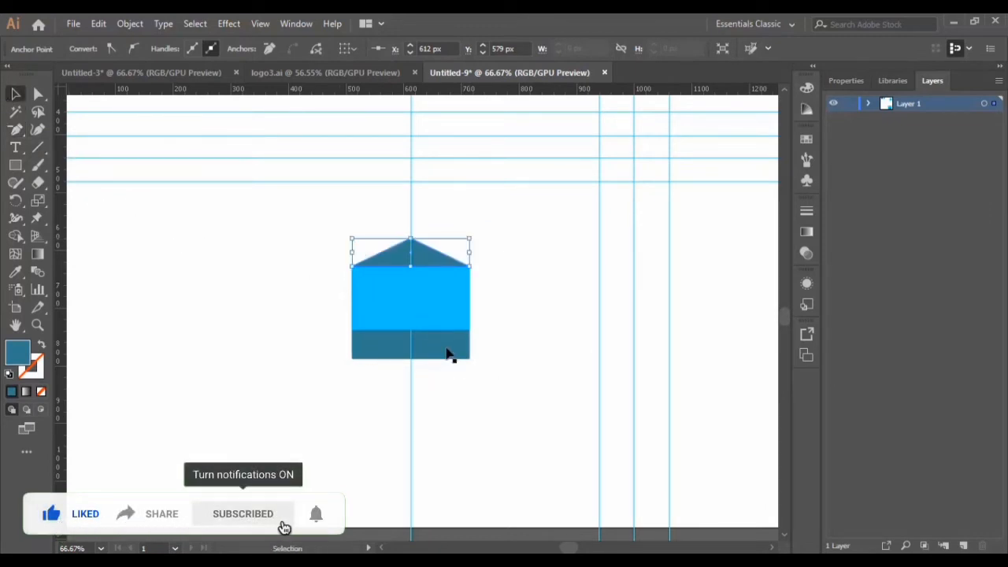
left_click(15, 130)
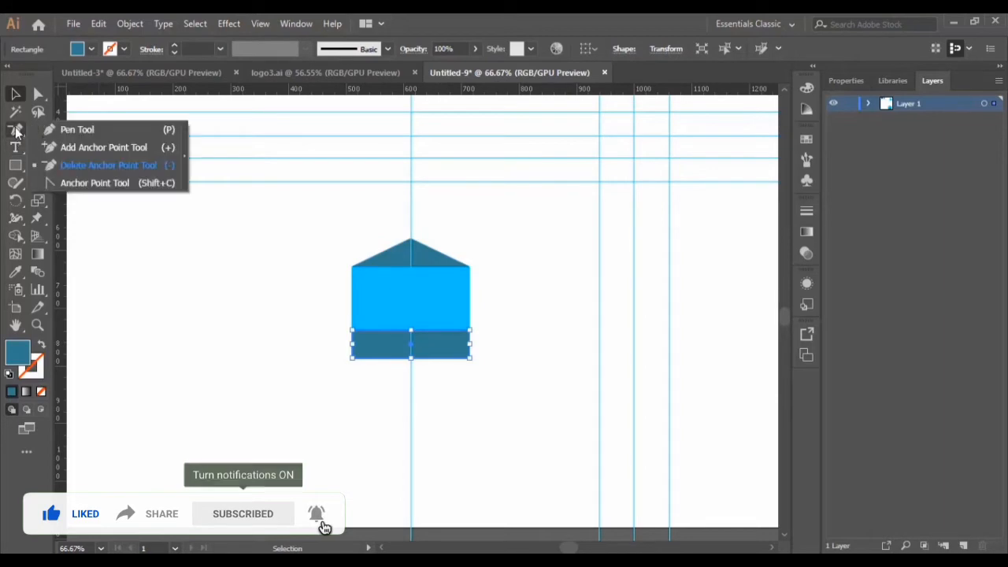
left_click(75, 147)
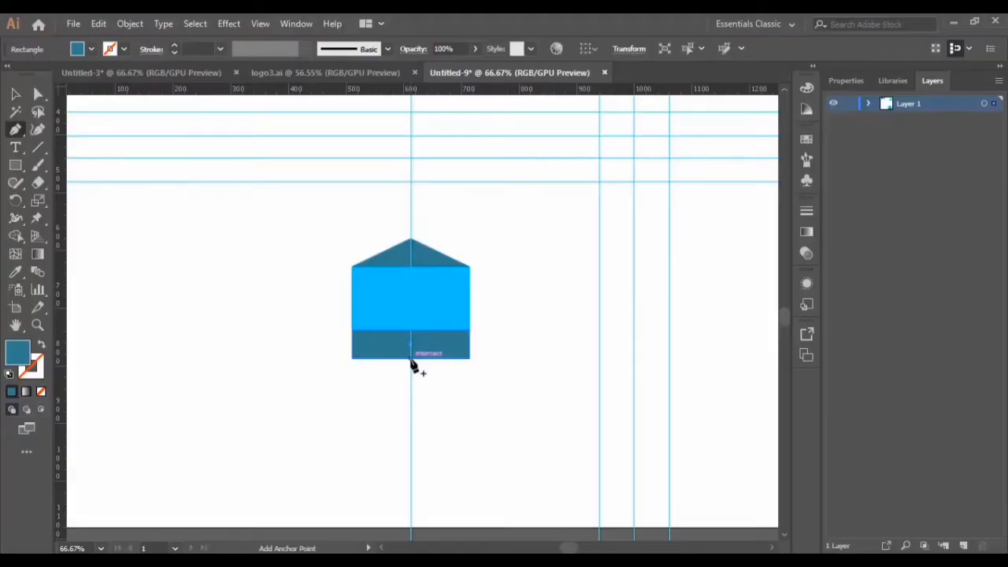
left_click(410, 359)
left_click(15, 129)
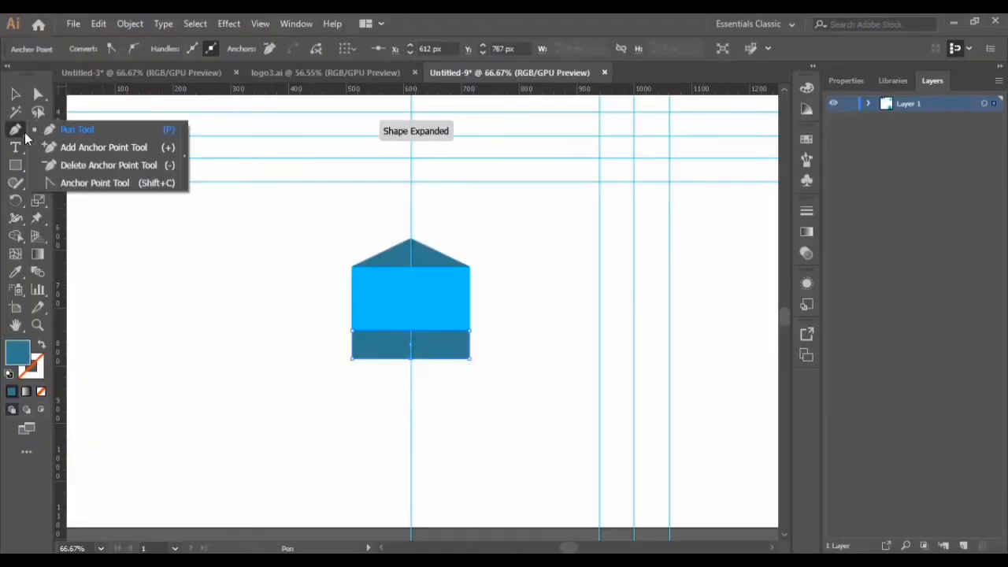
left_click(103, 165)
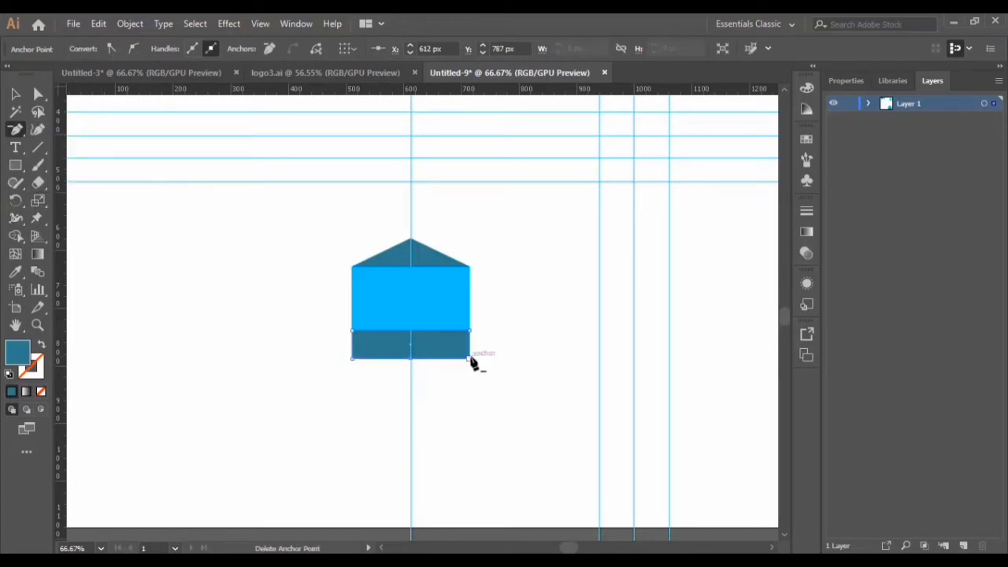
left_click(470, 359)
left_click(352, 359)
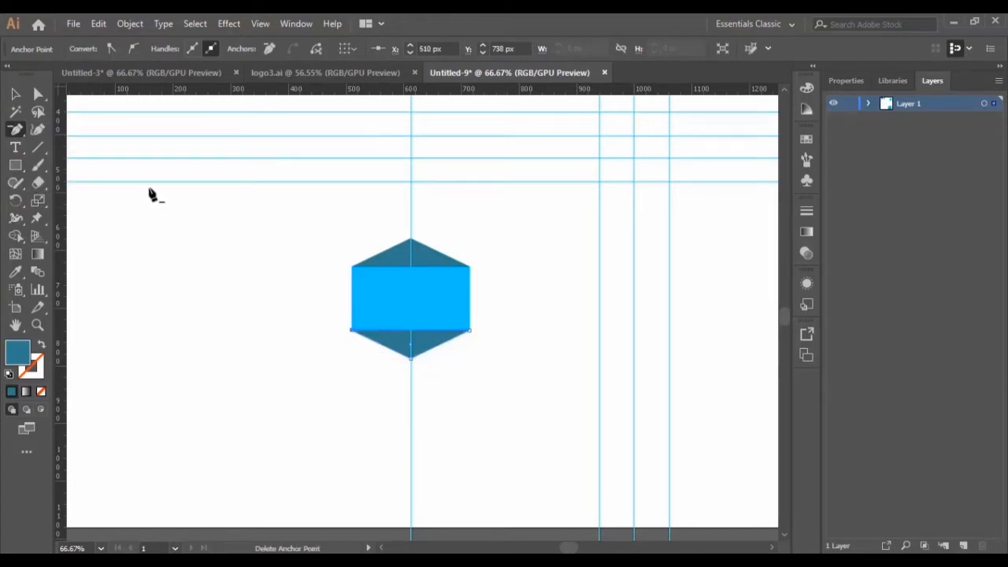
key("v")
left_click(488, 439)
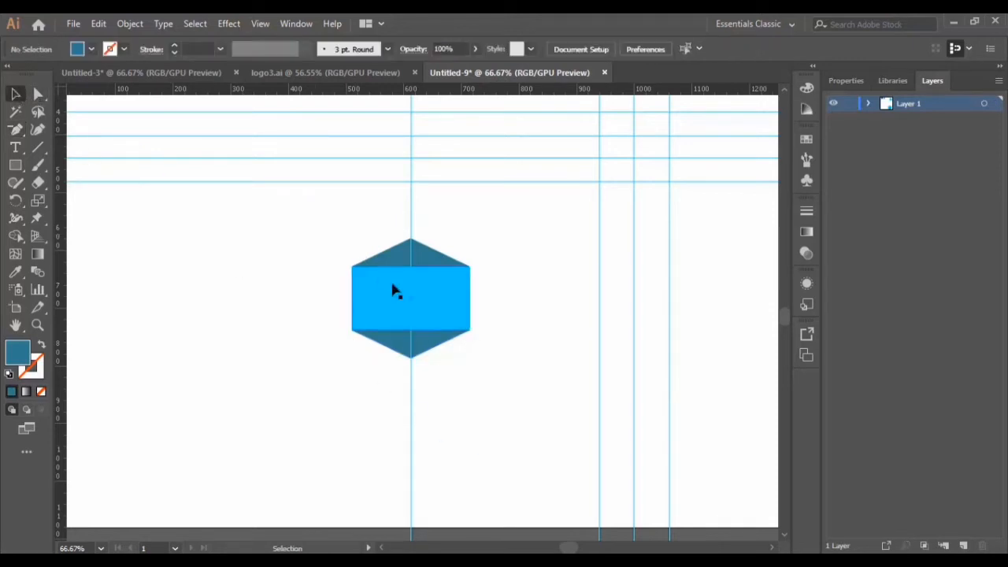
Step: Move the rectangle and both triangles off the center guide and unite them into one hexagon with Pathfinder
left_click_drag(360, 231, 486, 345)
left_click_drag(448, 315, 335, 322)
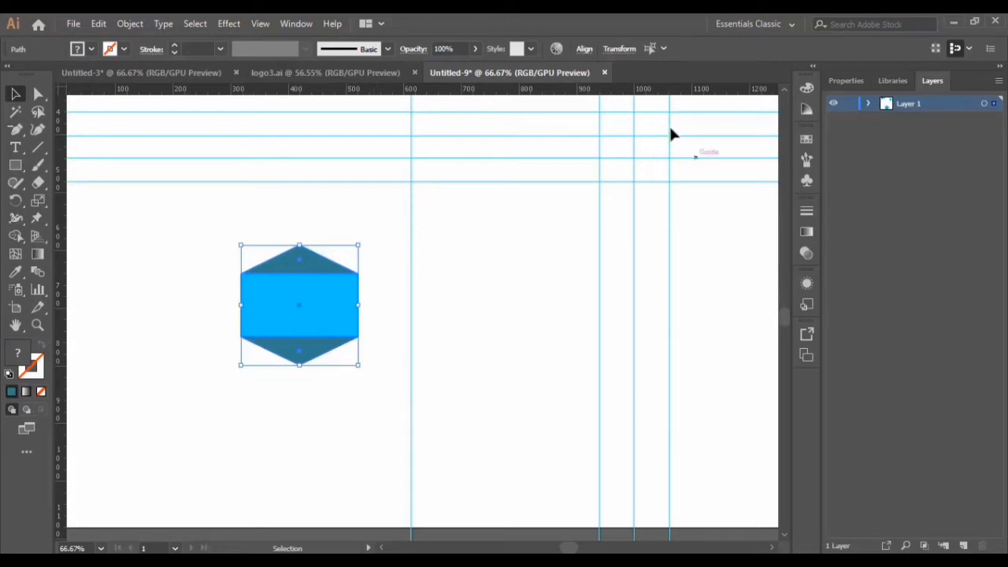
left_click(291, 25)
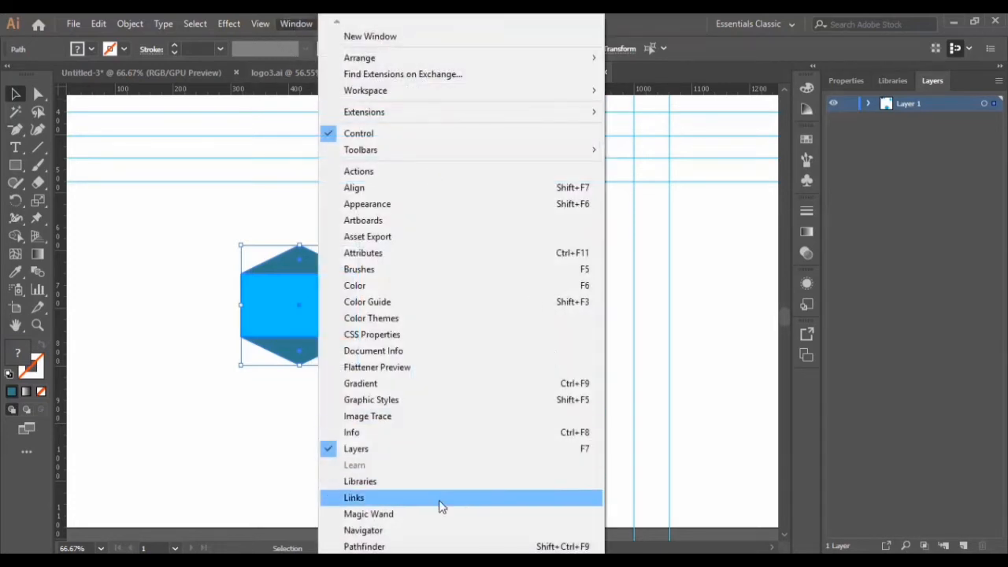
left_click(377, 546)
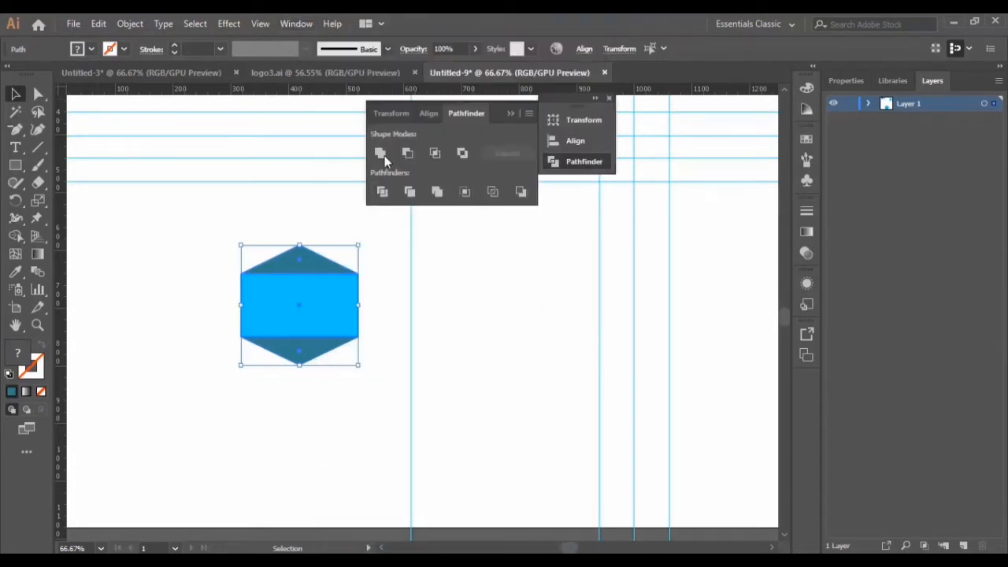
left_click(381, 154)
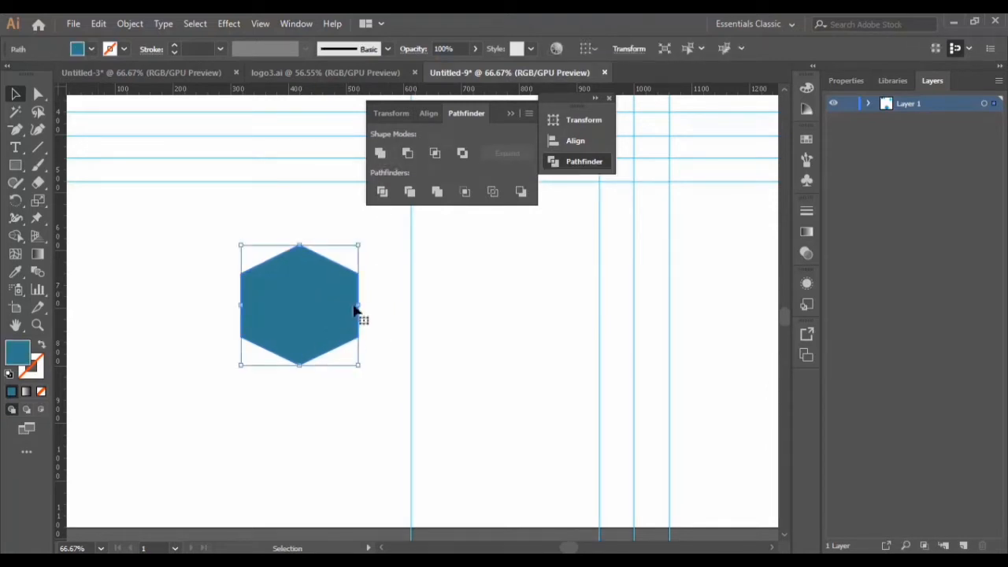
Step: Narrow the united hexagon to about 185 px wide, move it across the 610 px guide, and close Pathfinder
left_click_drag(359, 305, 472, 340)
left_click(362, 394)
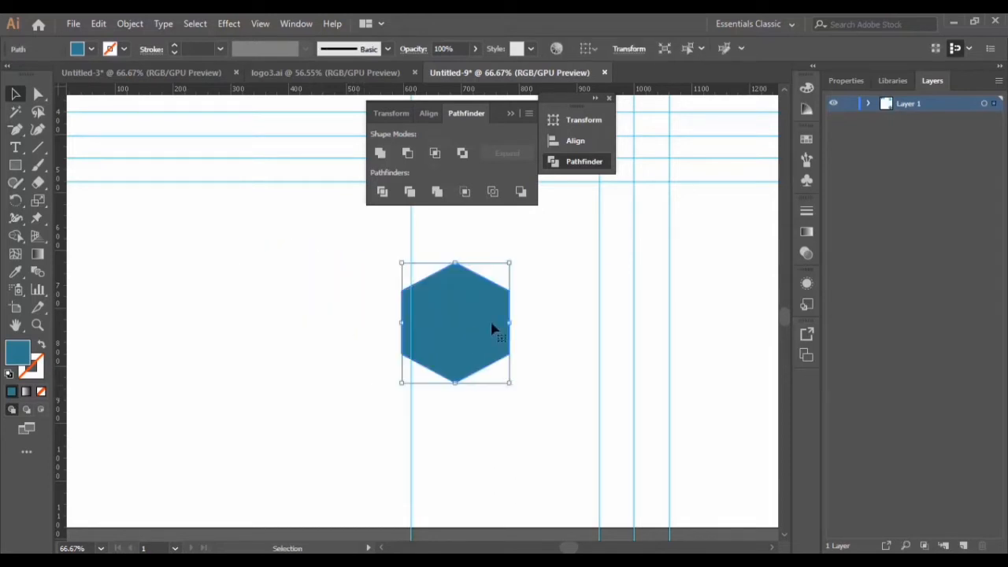
left_click(511, 113)
left_click(609, 98)
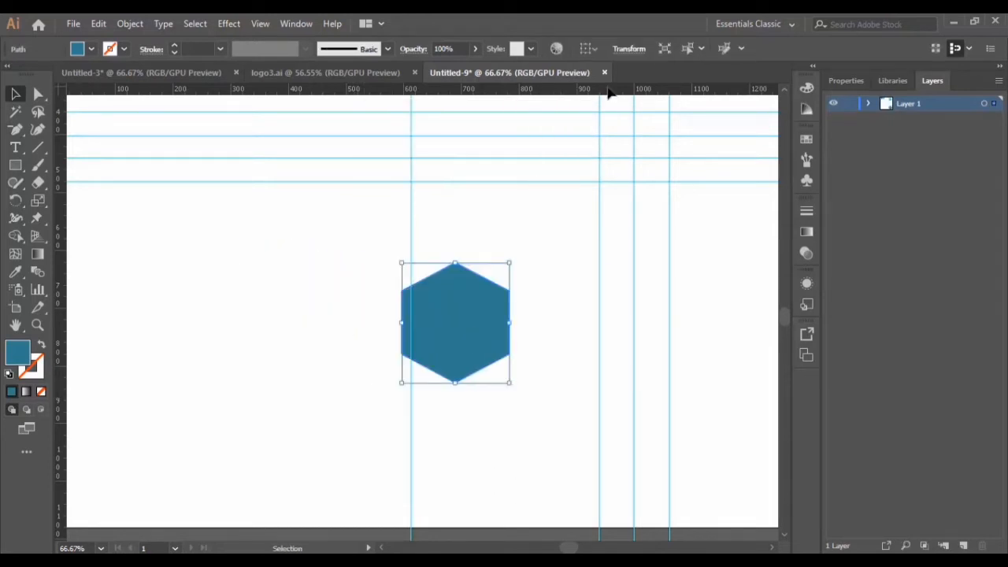
Step: Move the small bright blue hexagon from above the horizontal guides to the empty area beside the teal hexagon, on the side away from the guides
key("ctrl+minus")
key("p")
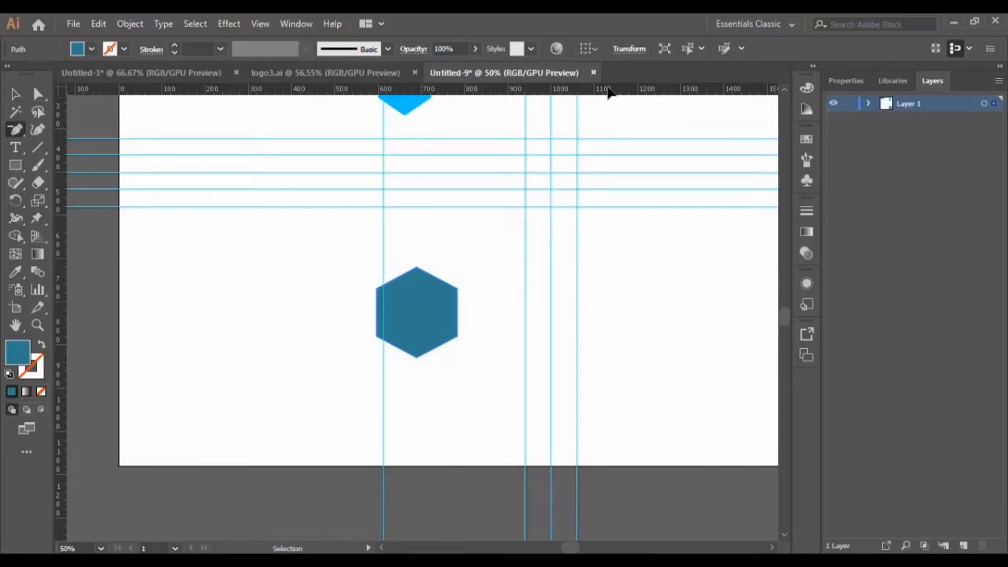
key("ctrl+minus")
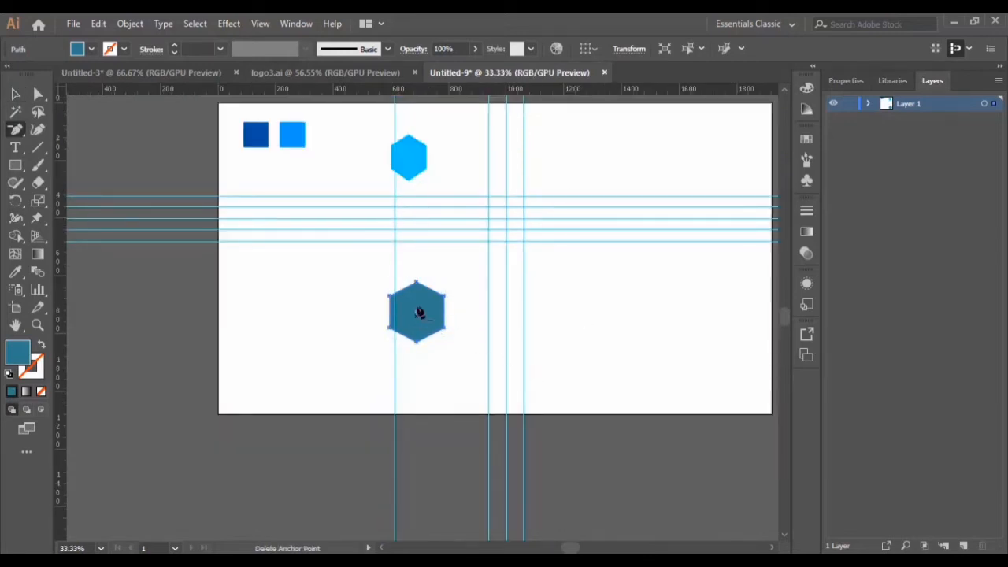
left_click(16, 95)
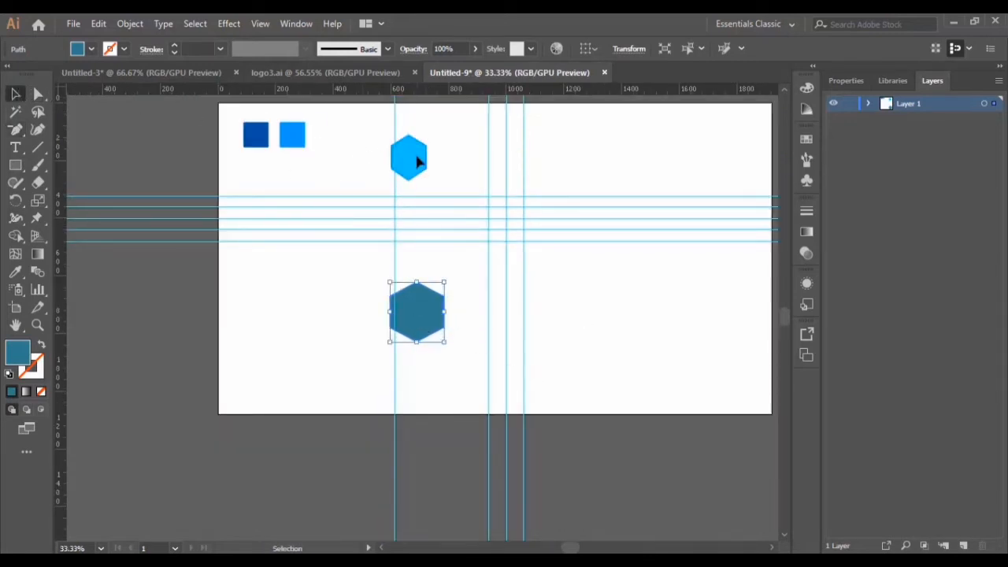
left_click_drag(416, 160, 327, 324)
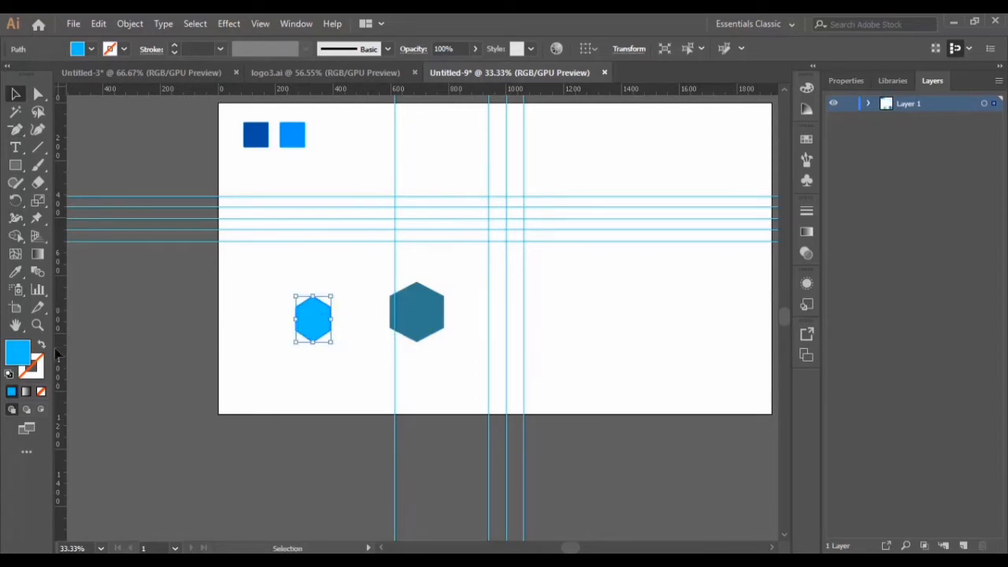
Step: Widen the bright blue hexagon to about 140 px, keeping its height, and deselect it
key("h")
left_click(37, 325)
left_click(323, 323)
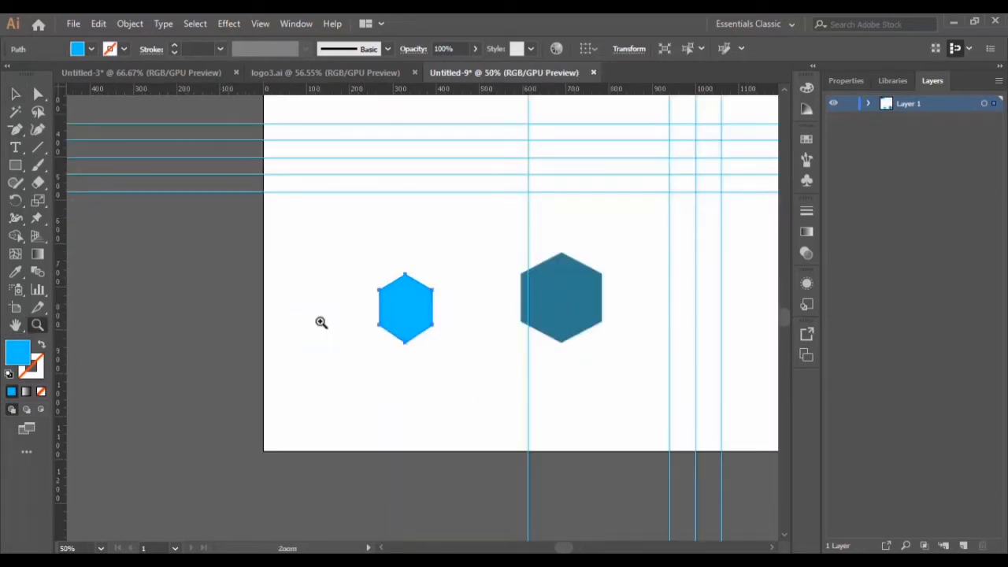
scroll(420, 354, "down", 1)
left_click(15, 94)
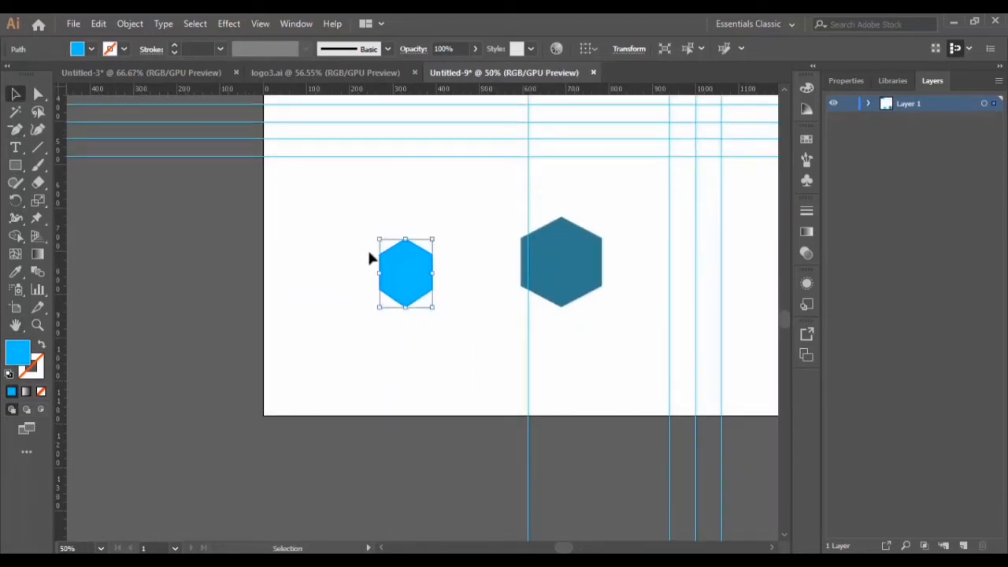
left_click_drag(432, 273, 440, 274)
left_click(442, 295)
left_click(434, 283)
left_click(449, 326)
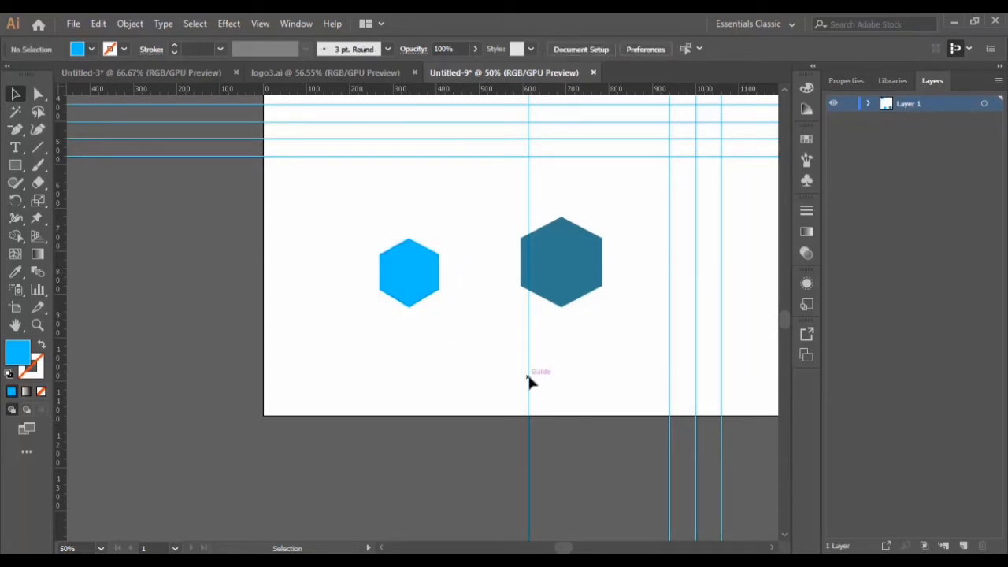
Step: Delete the teal hexagon and move the bright blue hexagon across the vertical guide at about 610 px
left_click(405, 298)
left_click(564, 272)
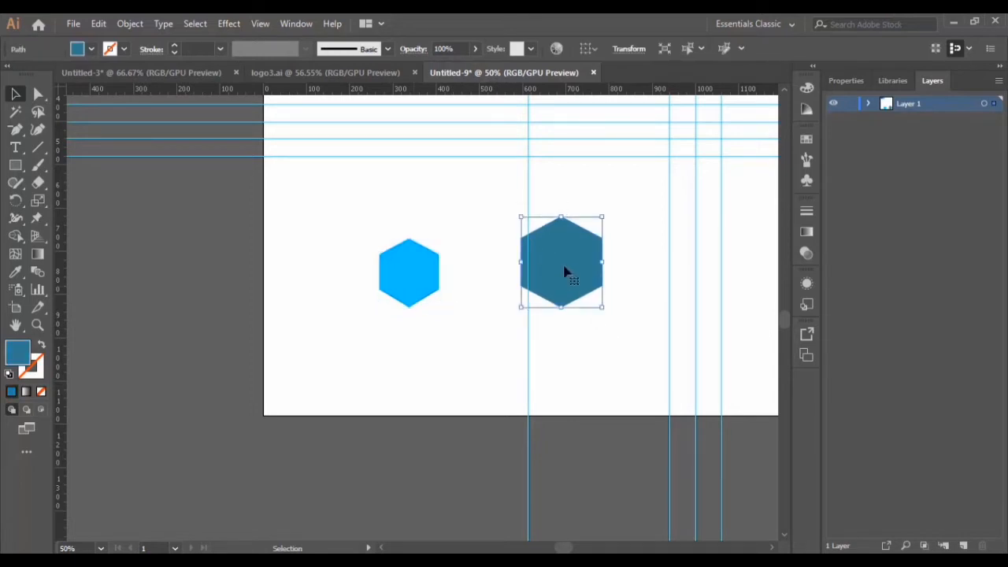
key("Delete")
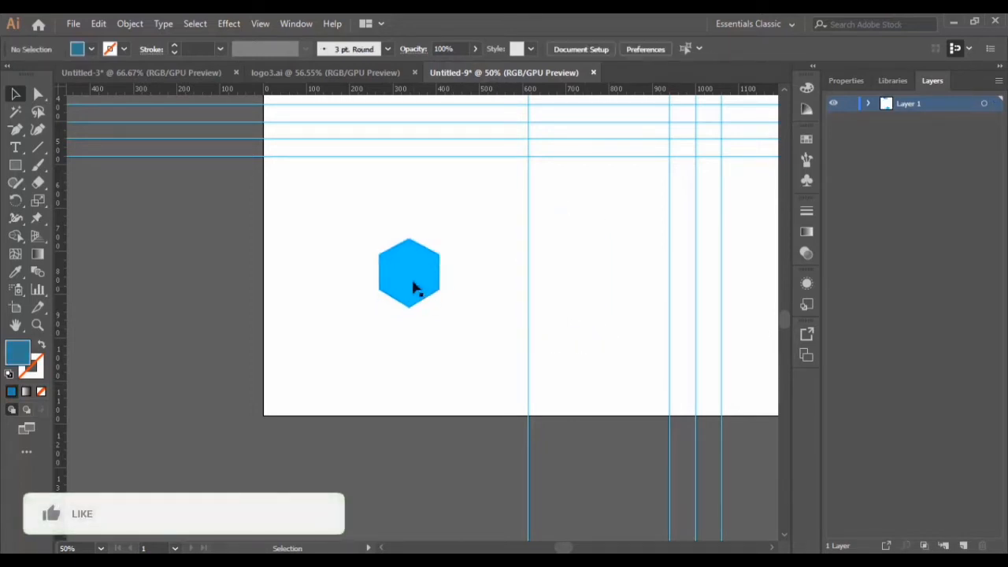
left_click_drag(413, 283, 509, 261)
scroll(598, 339, "up", 2)
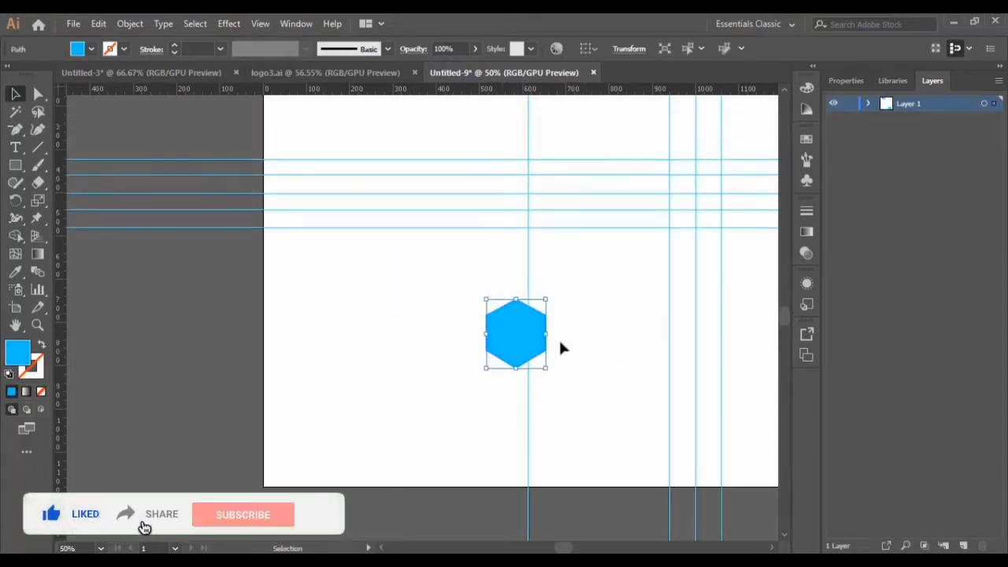
left_click_drag(514, 325, 513, 309)
Step: Hide the guides and move the bright blue hexagon toward the middle of the artboard, centered at about 720 px horizontally
right_click(604, 260)
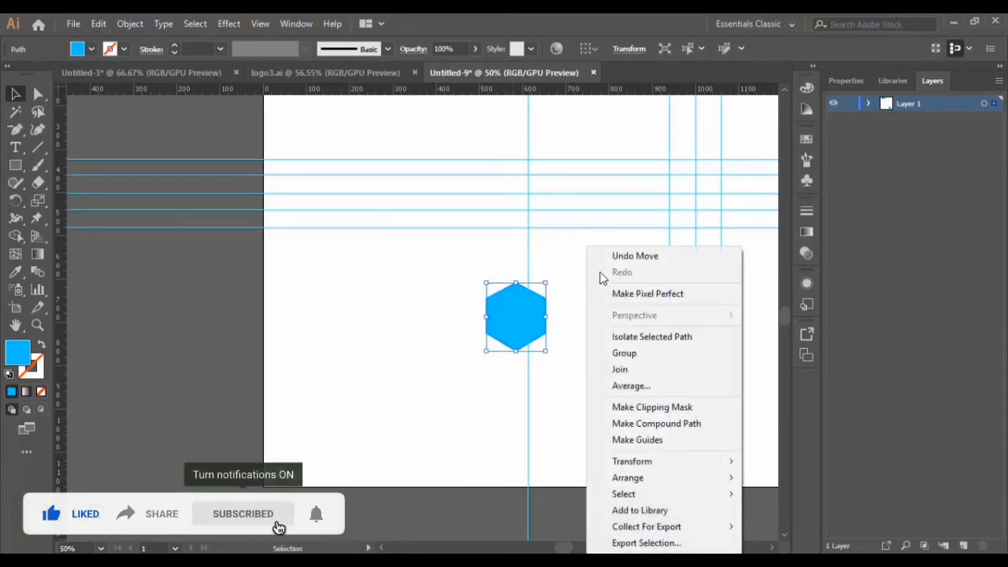
left_click(398, 293)
left_click(398, 293)
right_click(397, 292)
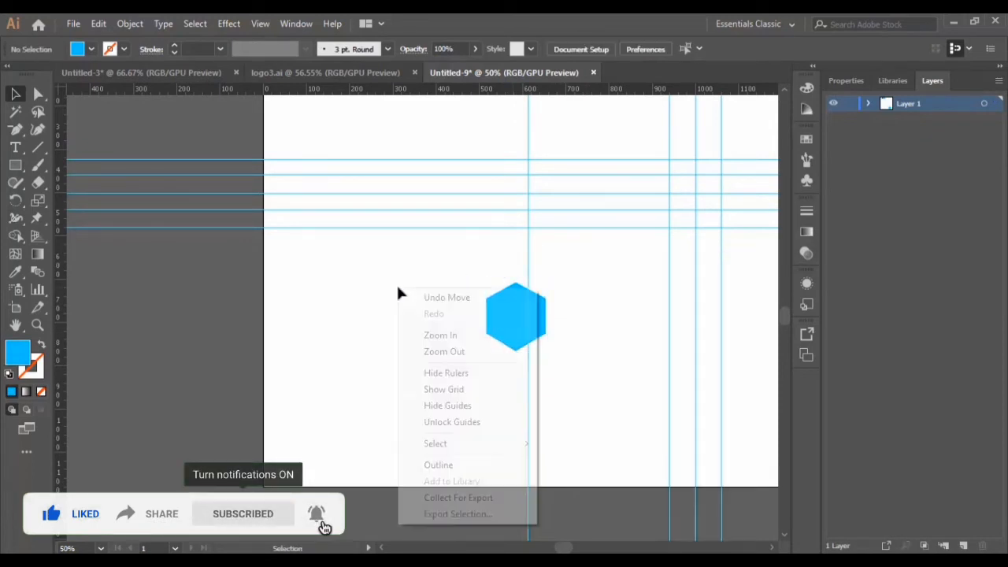
left_click(477, 409)
left_click_drag(520, 319, 583, 261)
scroll(623, 398, "up", 1)
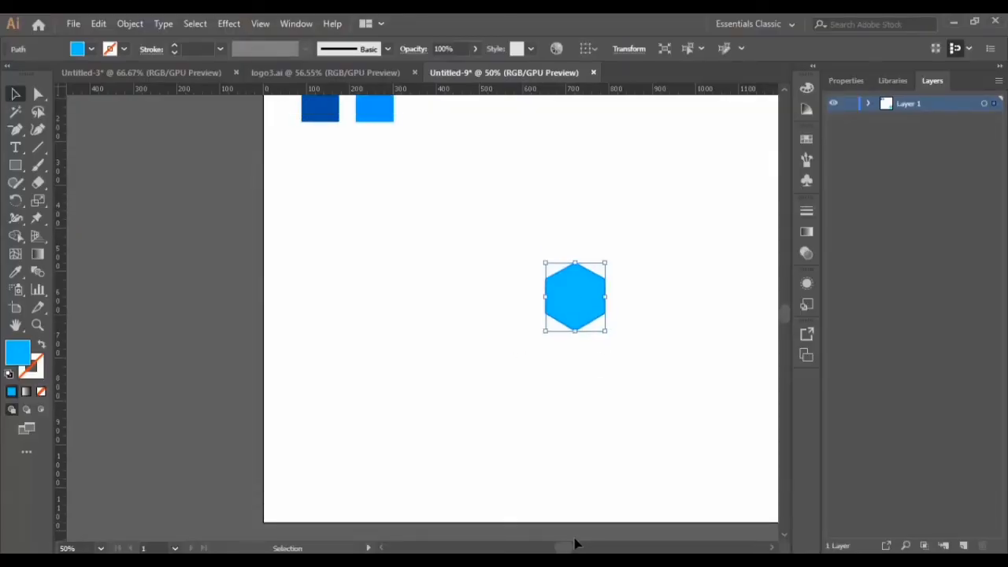
left_click_drag(569, 549, 573, 551)
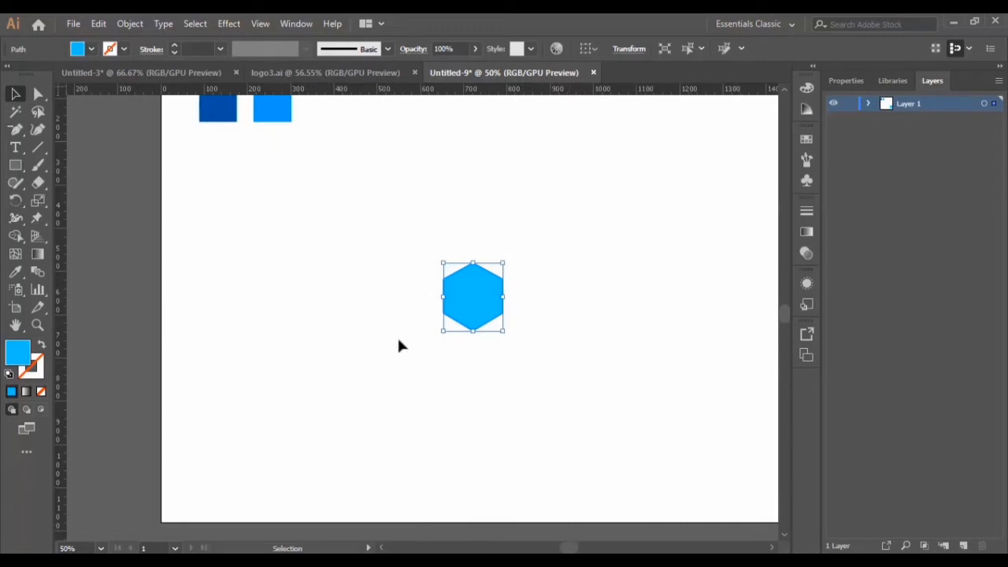
Step: Make a copy of the bright blue hexagon scaled uniformly to 200%
double_click(38, 201)
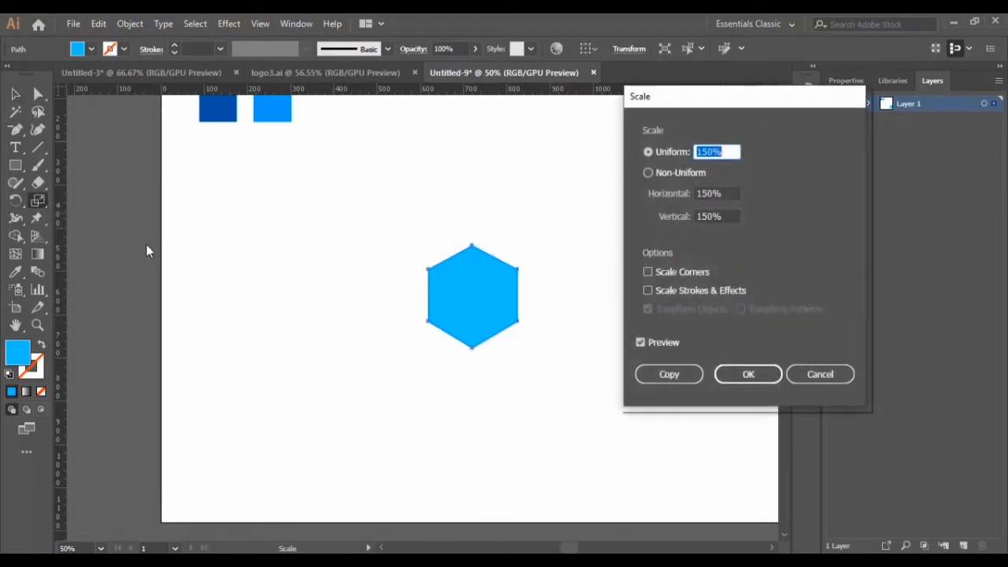
left_click(729, 151)
double_click(708, 151)
type("200")
left_click(640, 342)
left_click(640, 342)
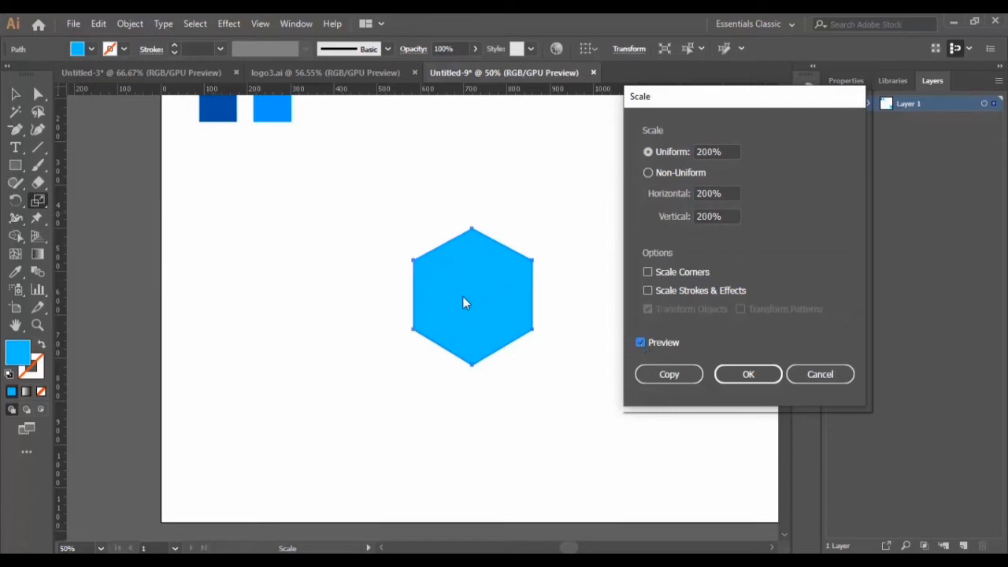
left_click(691, 382)
Step: Send the 200% hexagon copy to the back and fill it with a darker blue
right_click(519, 247)
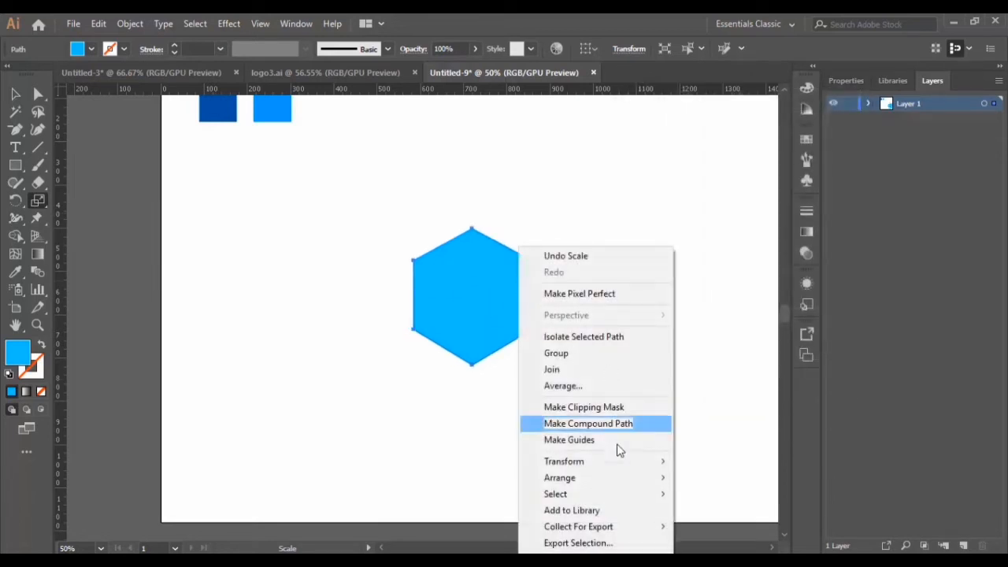
mouse_move(618, 477)
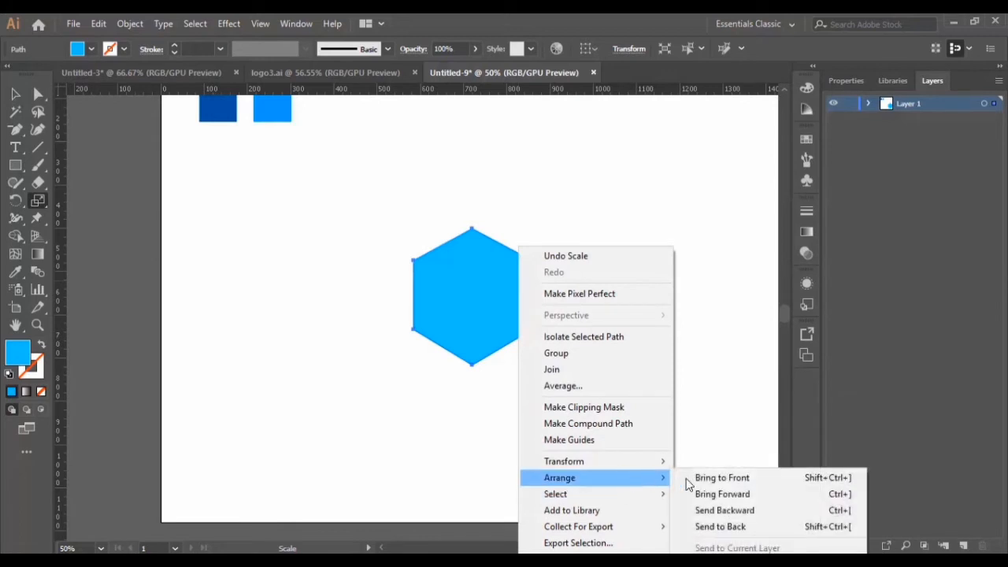
left_click(717, 527)
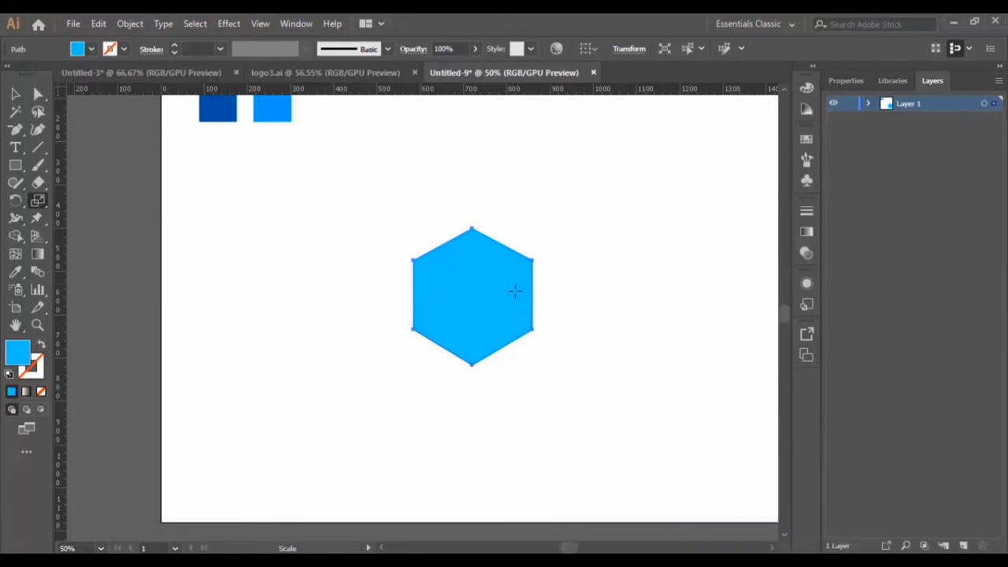
double_click(16, 355)
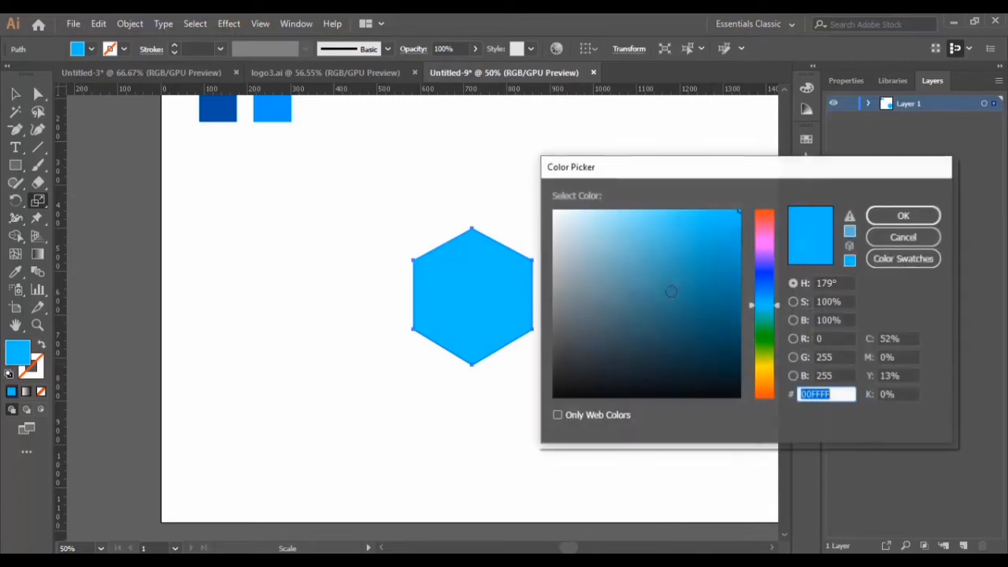
left_click(701, 276)
left_click(888, 213)
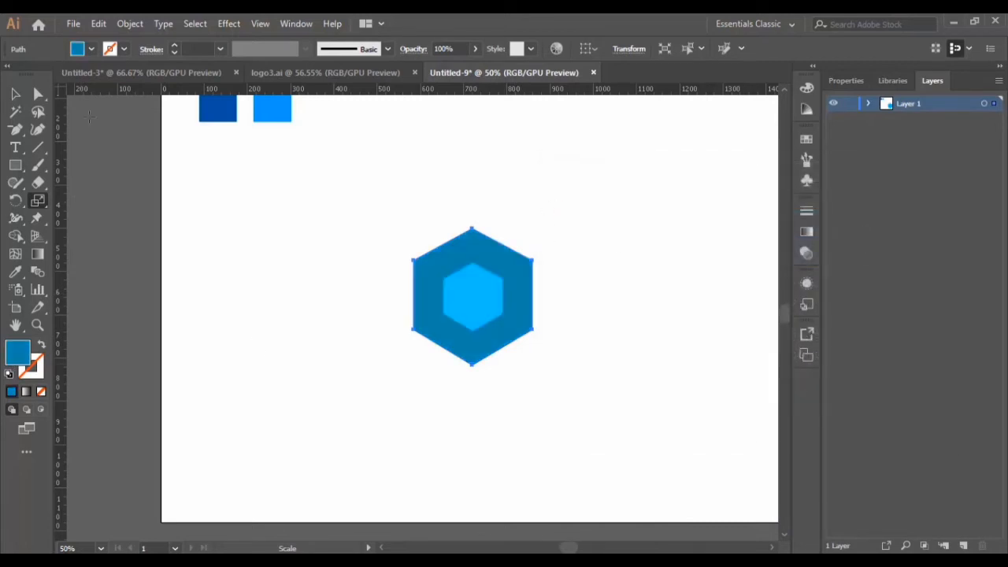
Step: Make a copy of the darker blue hexagon scaled uniformly to 150%
left_click(14, 94)
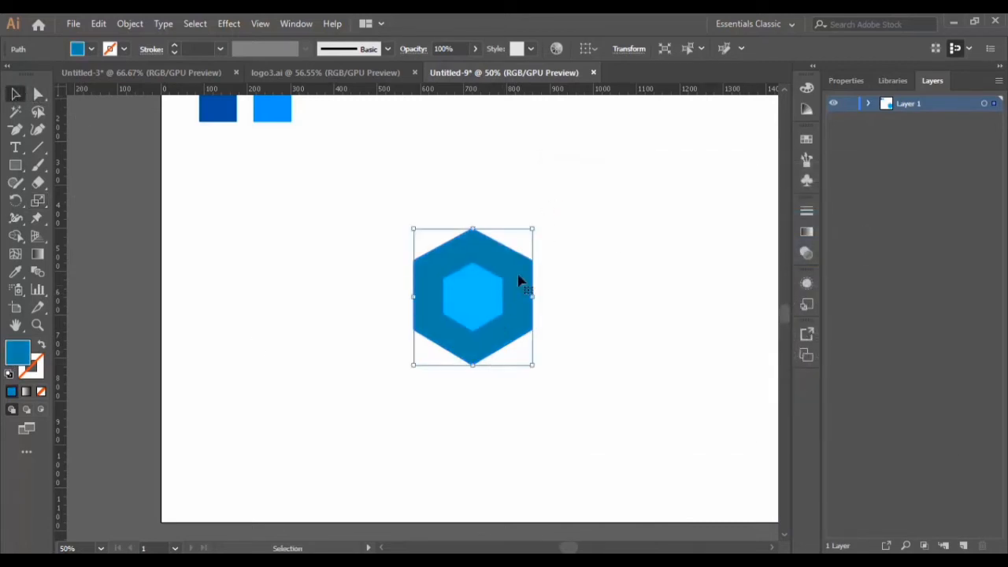
double_click(38, 201)
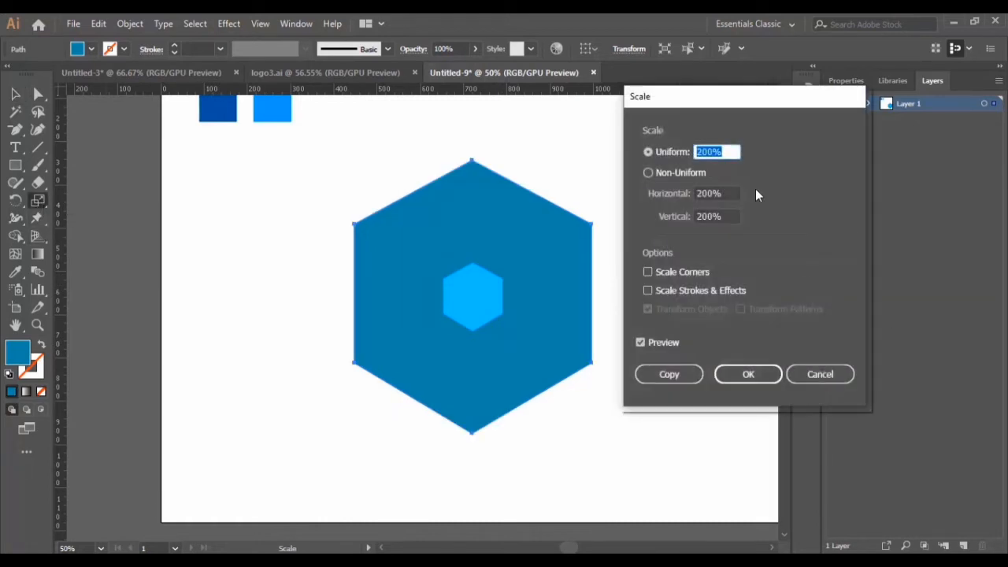
type("150")
left_click(642, 342)
left_click(641, 344)
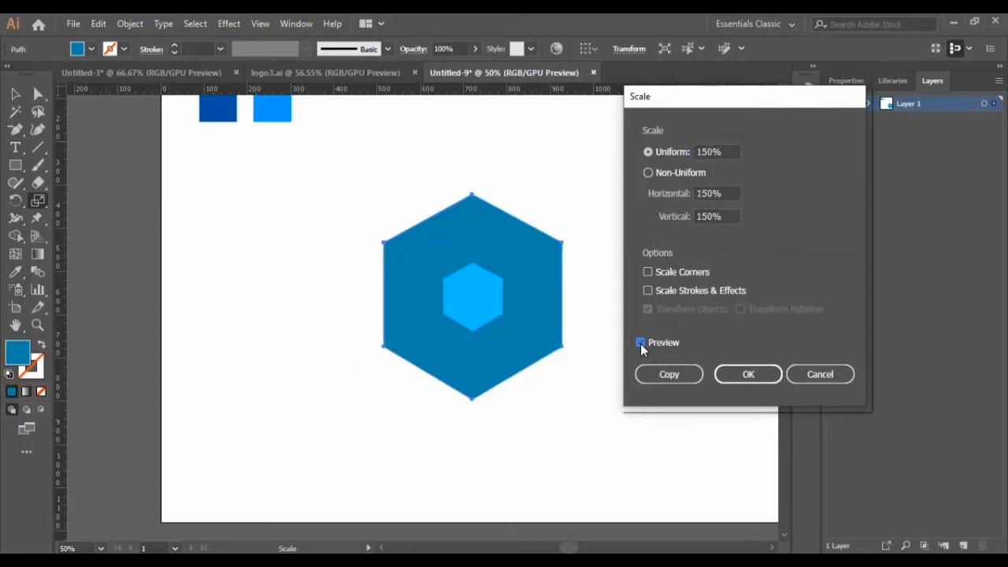
left_click(669, 375)
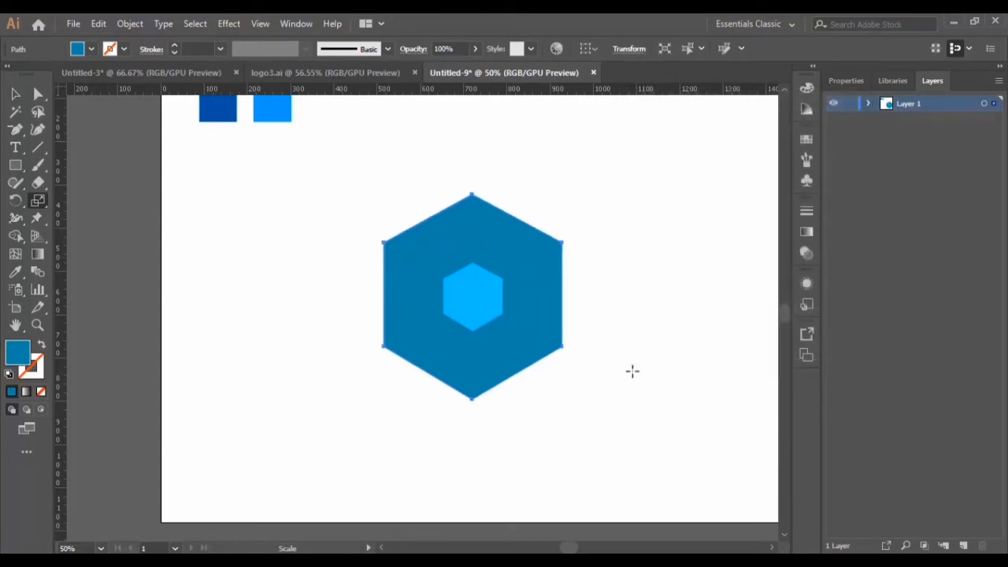
Step: Send the largest hexagon to the back, fill it with an even darker blue, and deselect it
right_click(551, 275)
mouse_move(638, 481)
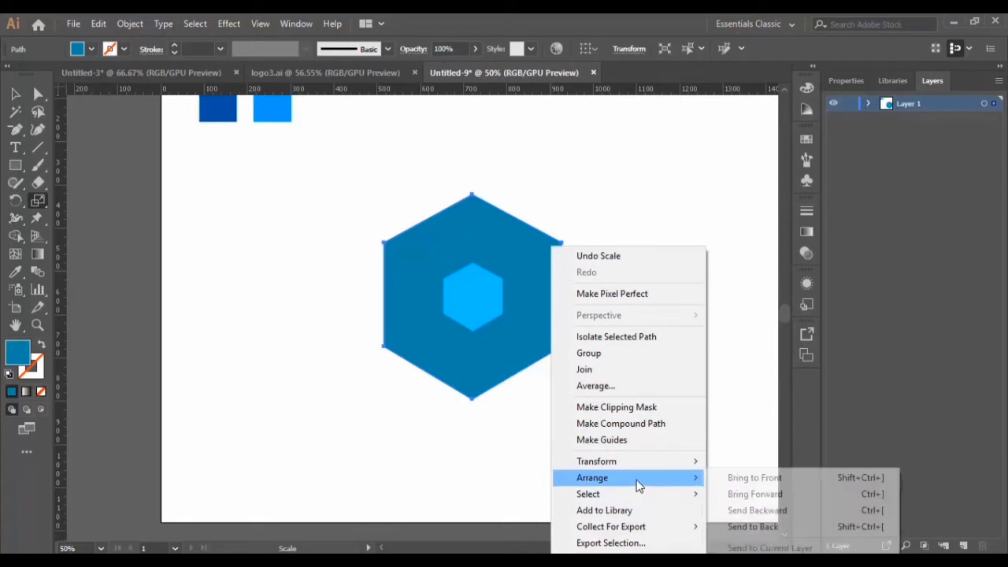
left_click(768, 528)
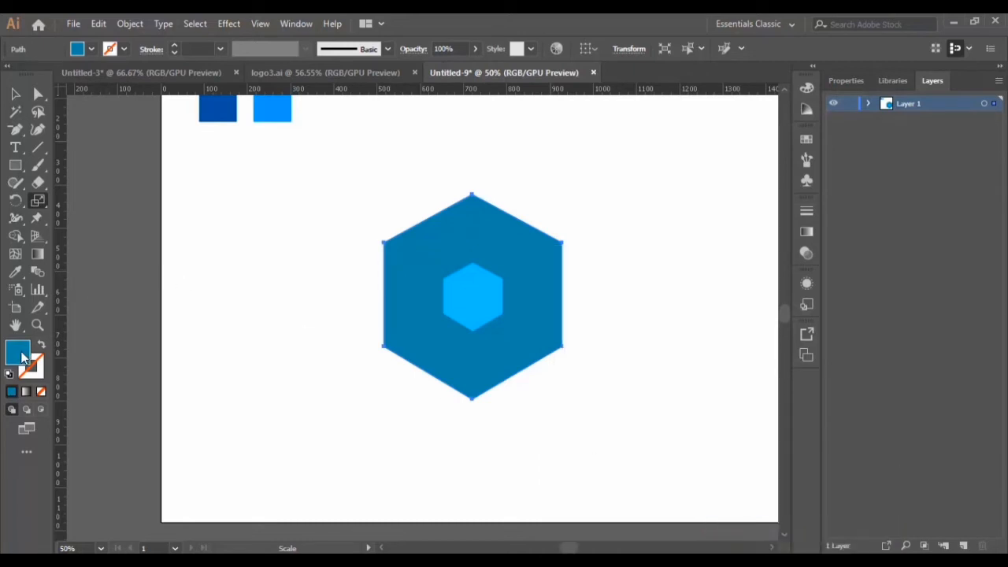
double_click(21, 357)
left_click(904, 217)
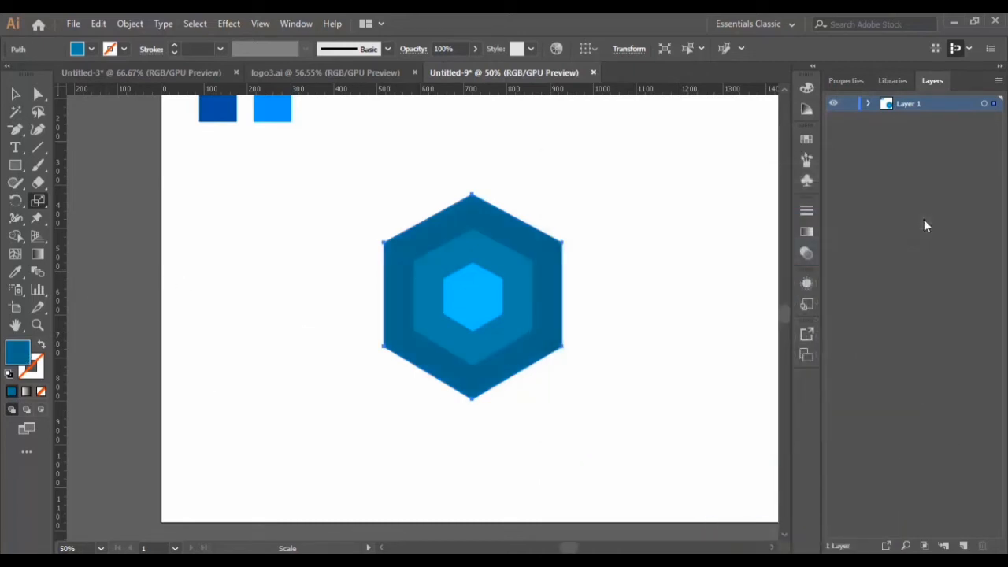
left_click(15, 94)
left_click(598, 325)
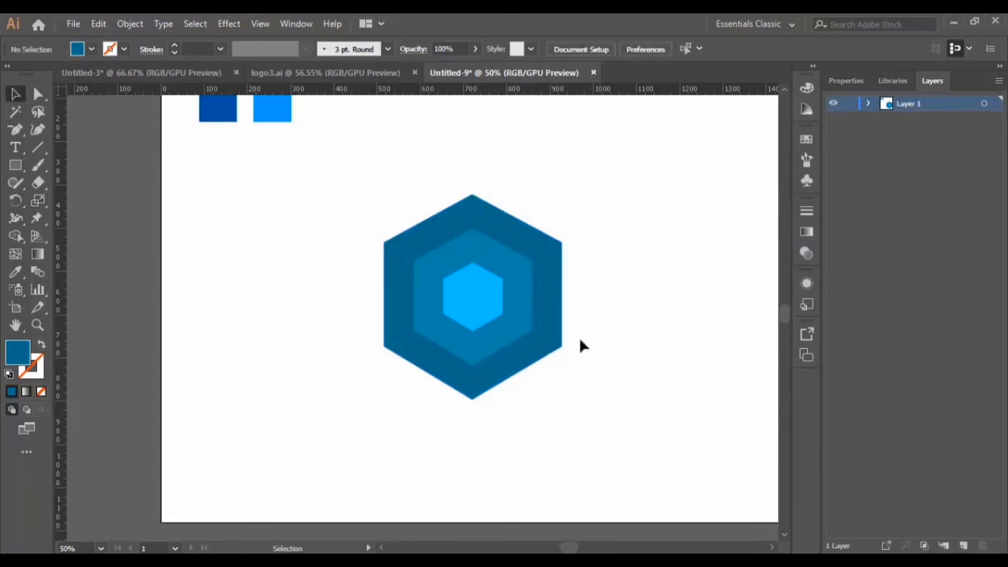
Step: Slightly round all corners of the outer and middle hexagons together, leaving the inner hexagon sharp, and deselect them
left_click(38, 326)
left_click(480, 294)
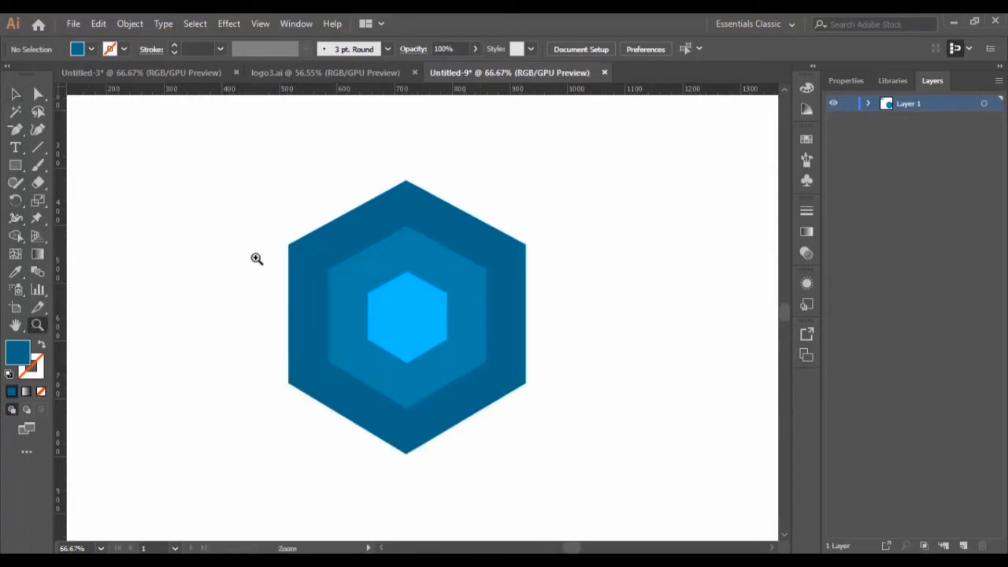
left_click(15, 94)
left_click_drag(249, 175, 541, 466)
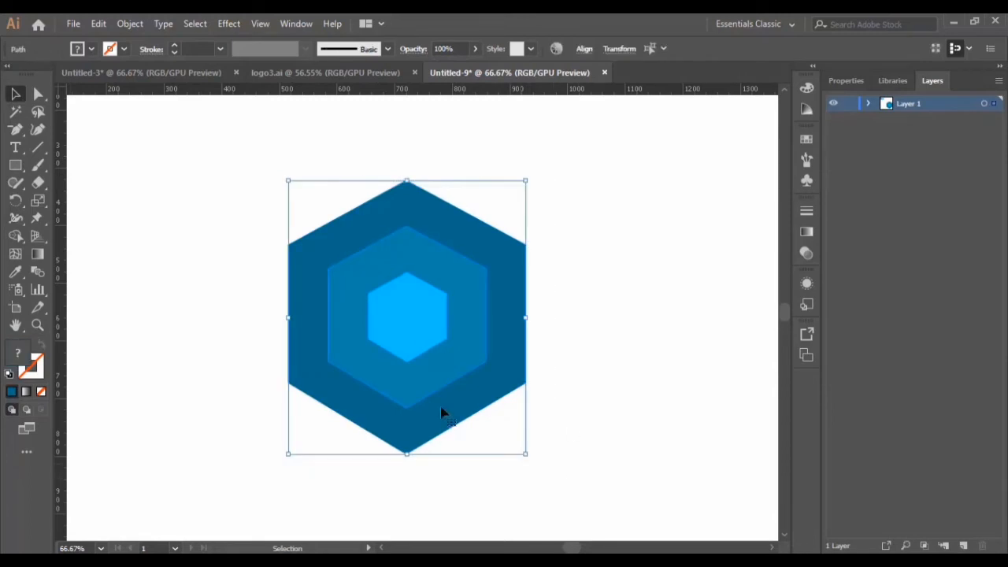
left_click_drag(557, 230, 489, 272)
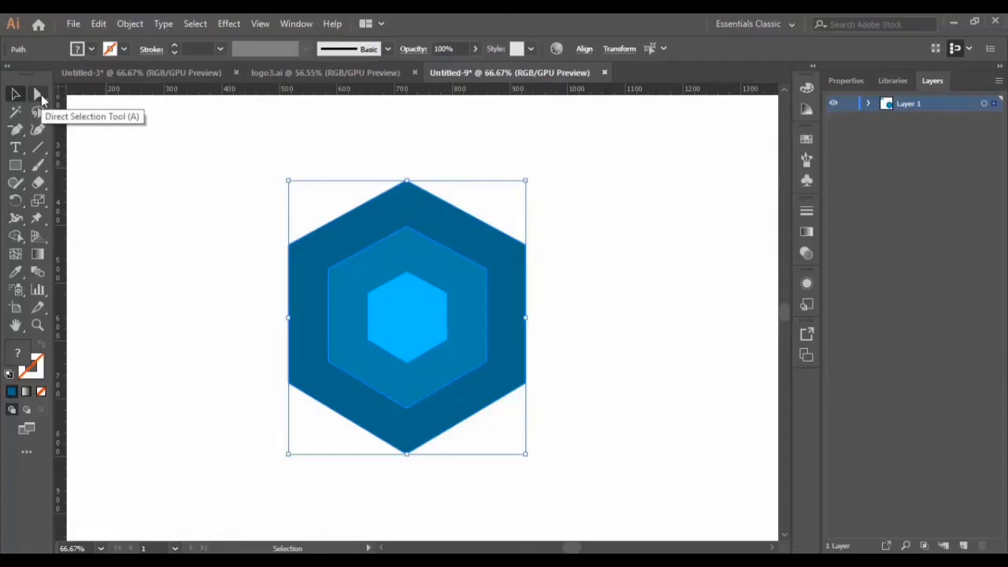
left_click(39, 95)
mouse_move(407, 197)
left_mouse_down()
mouse_move(413, 211)
mouse_move(405, 203)
left_mouse_up()
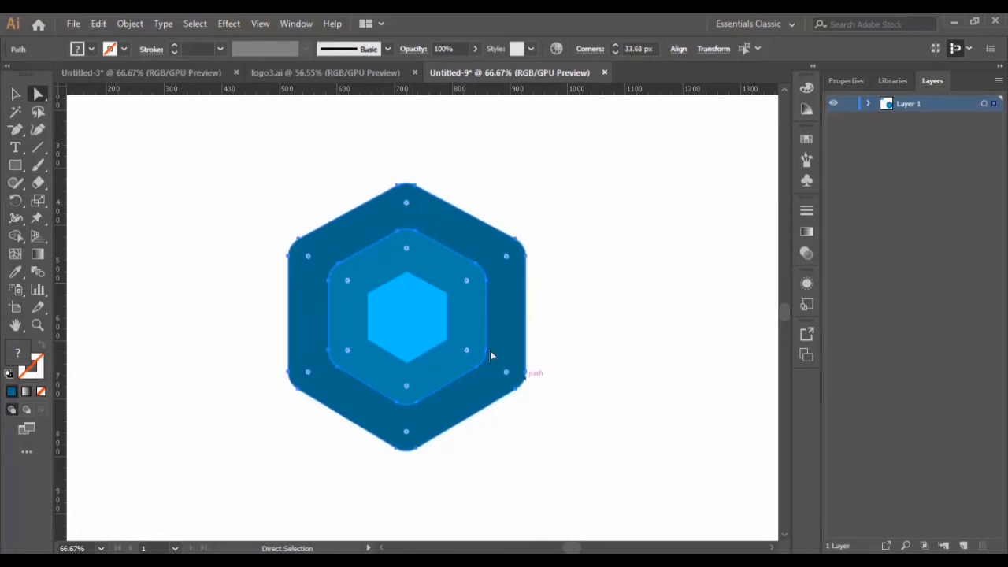
left_click_drag(408, 204, 407, 199)
left_click(15, 94)
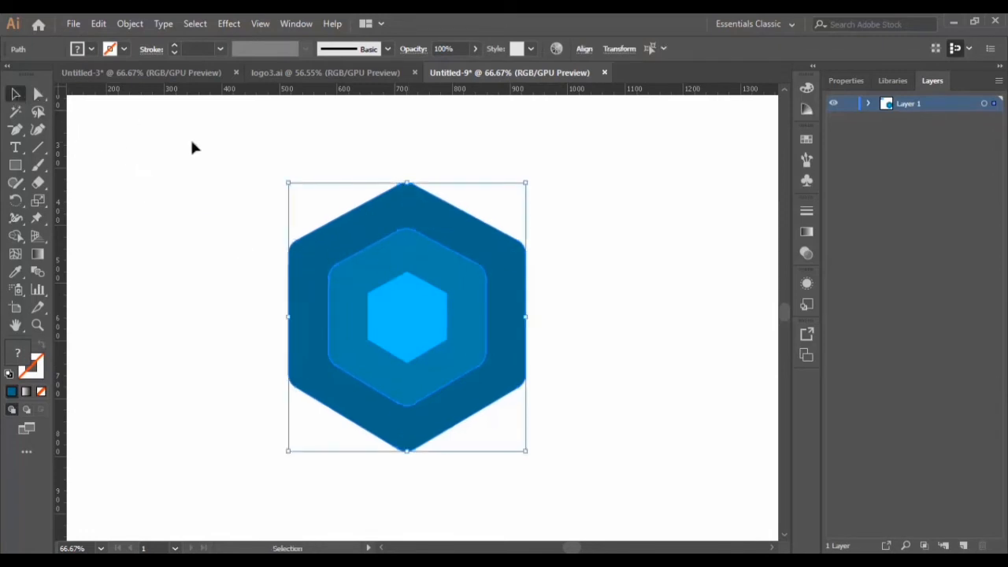
left_click(191, 147)
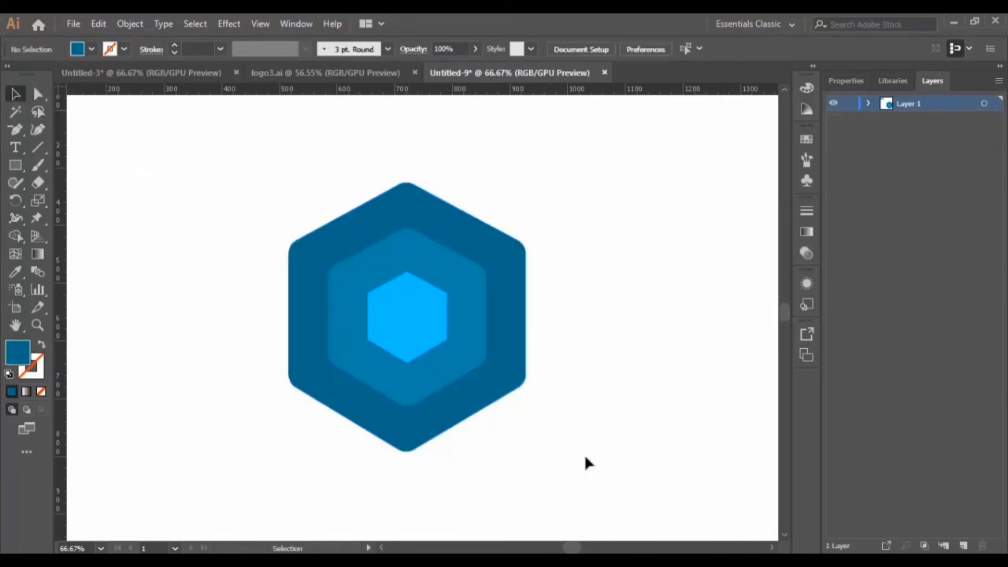
Step: Cut the middle hexagon out of the outer one with Shape Builder, leaving a hollow ring around the inner hexagon, and deselect everything
left_click(37, 325)
left_click(377, 260)
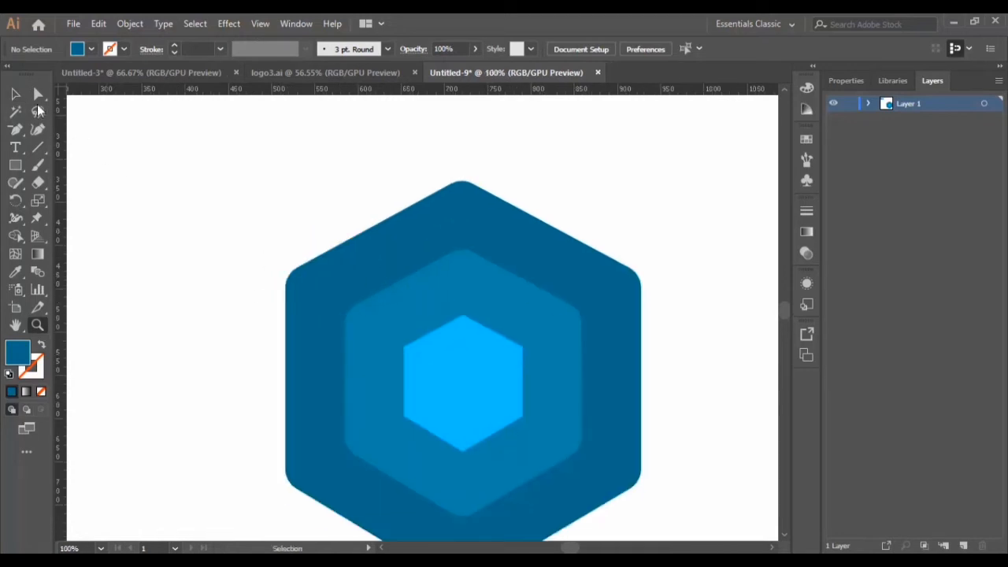
left_click(15, 94)
left_click(516, 242)
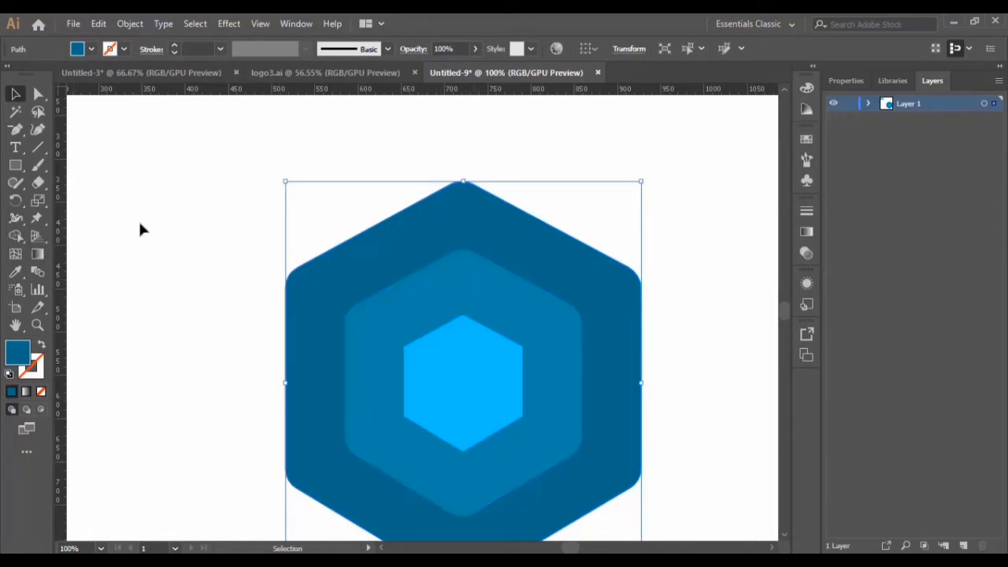
left_click(16, 237)
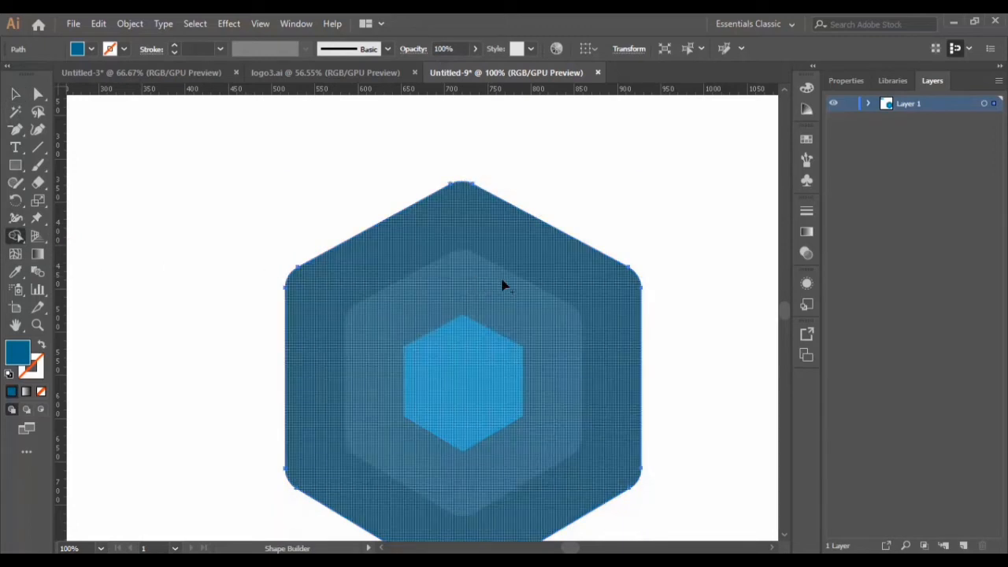
left_click(15, 95)
left_click_drag(449, 393, 700, 531)
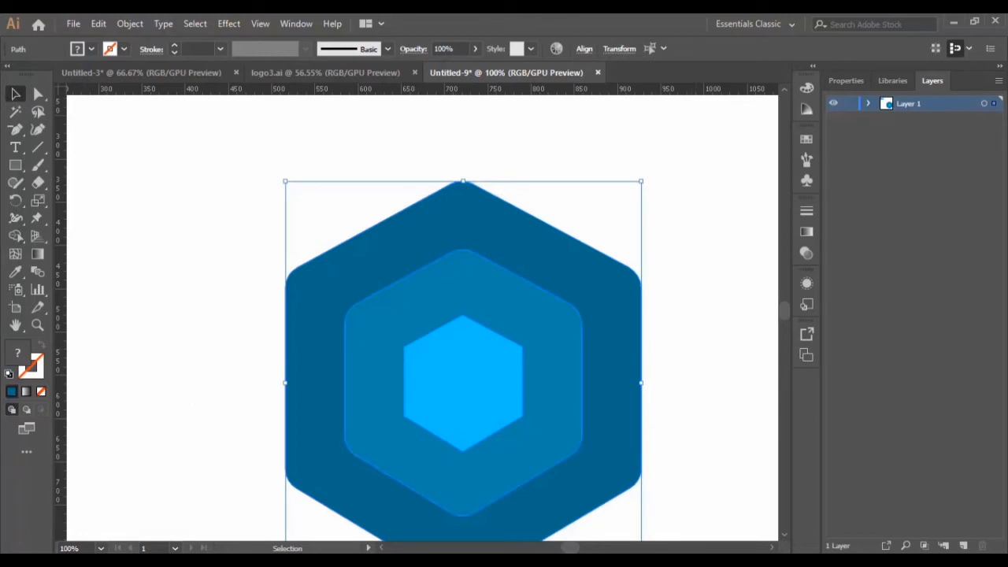
left_click(16, 238)
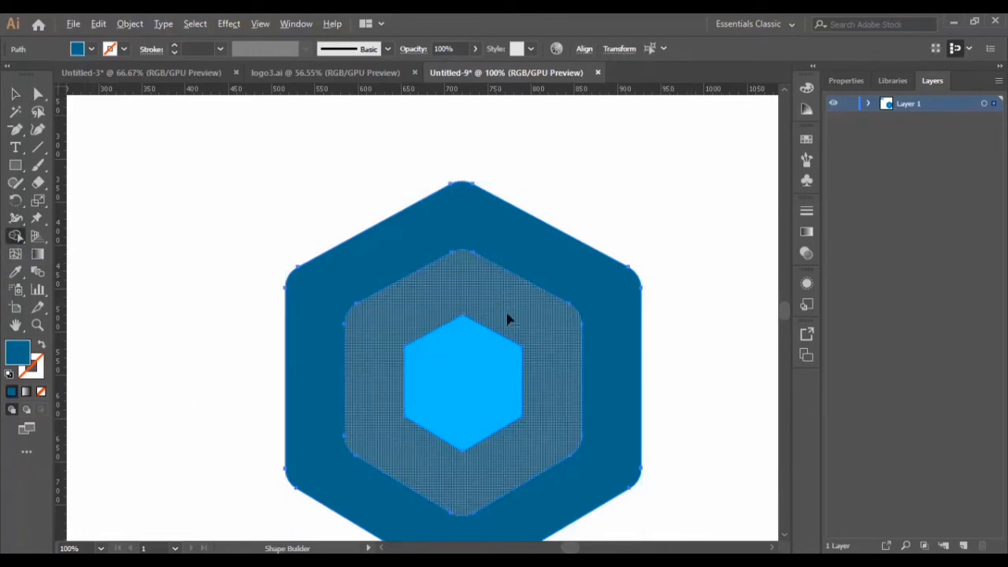
left_click(534, 421, "alt")
left_click(15, 95)
left_click(267, 206)
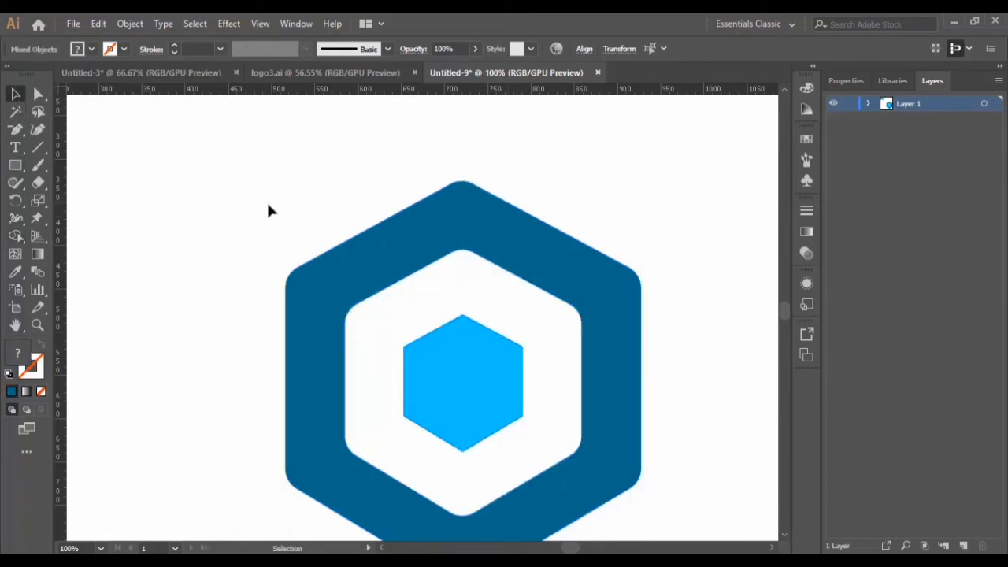
left_click(587, 277)
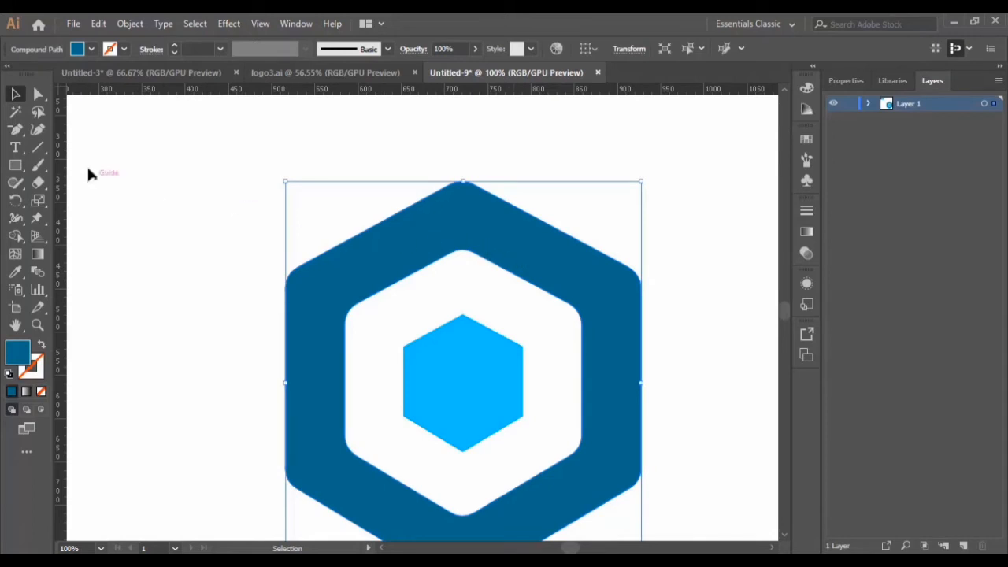
left_click_drag(17, 131, 71, 148)
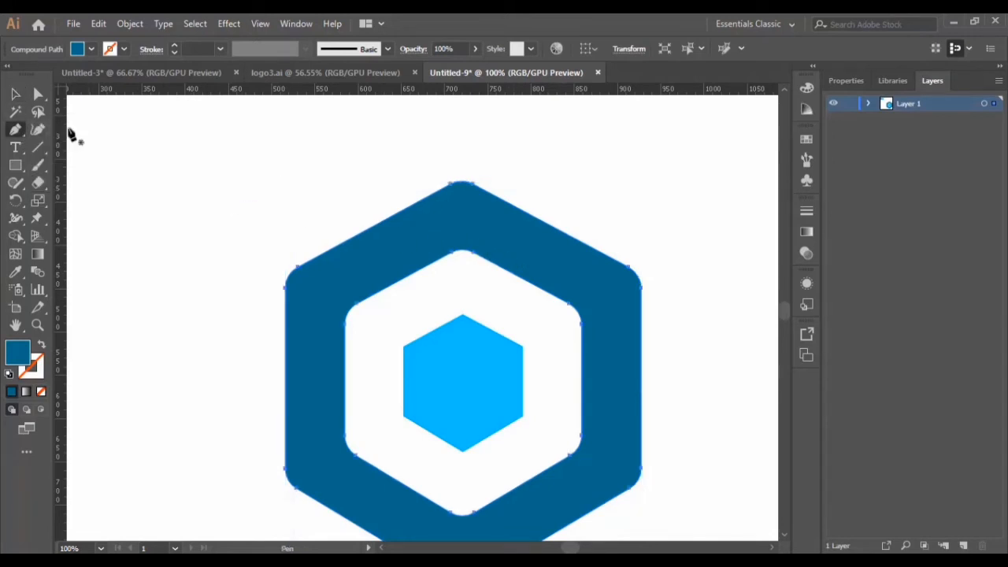
left_click(489, 264)
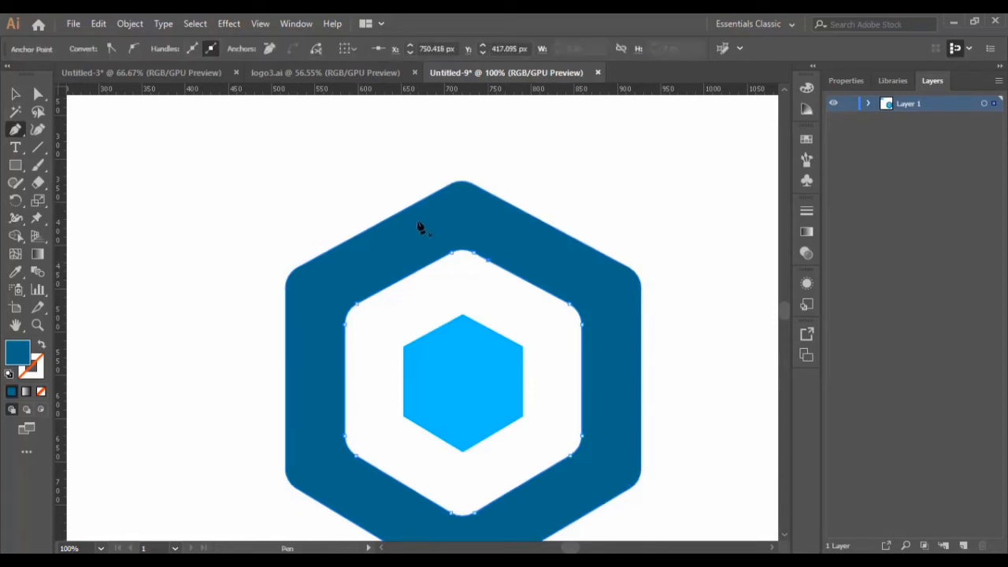
left_click(410, 204)
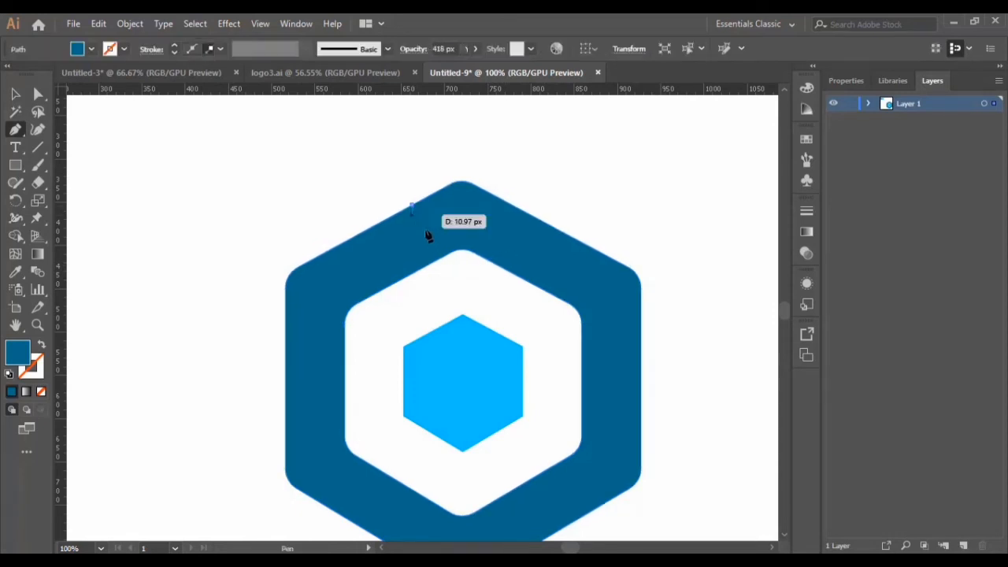
key("ctrl+z")
Step: Draw two crossing straight Pen lines at the ring's top corner, each extending an inner upper edge to the opposite outer edge
left_click(501, 268)
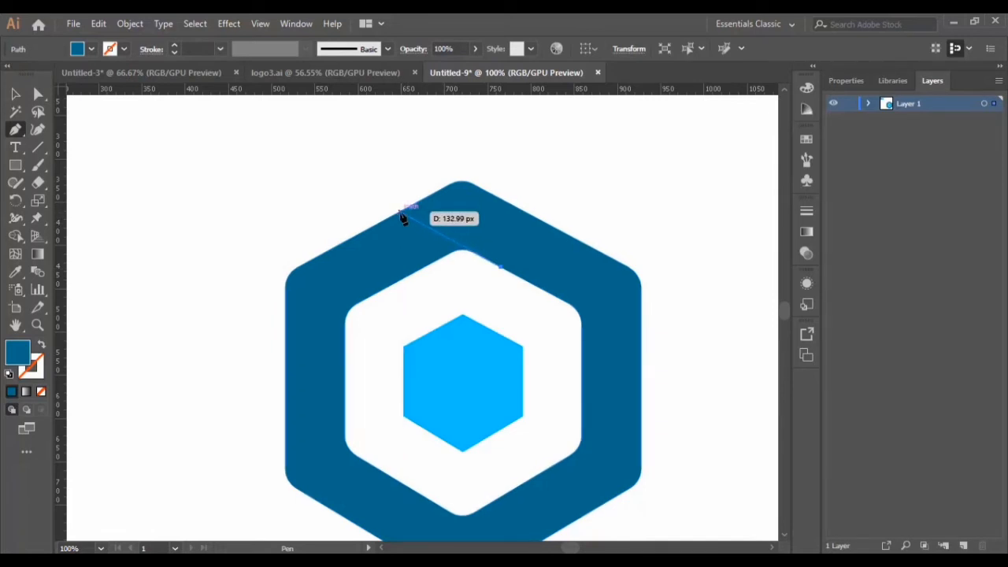
left_click(401, 214)
key("period")
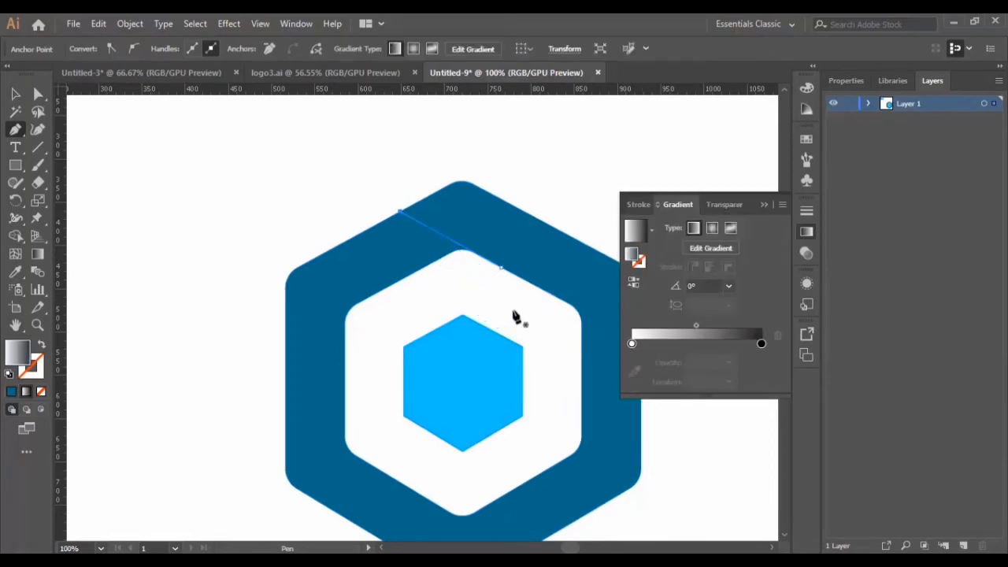
left_click(410, 274)
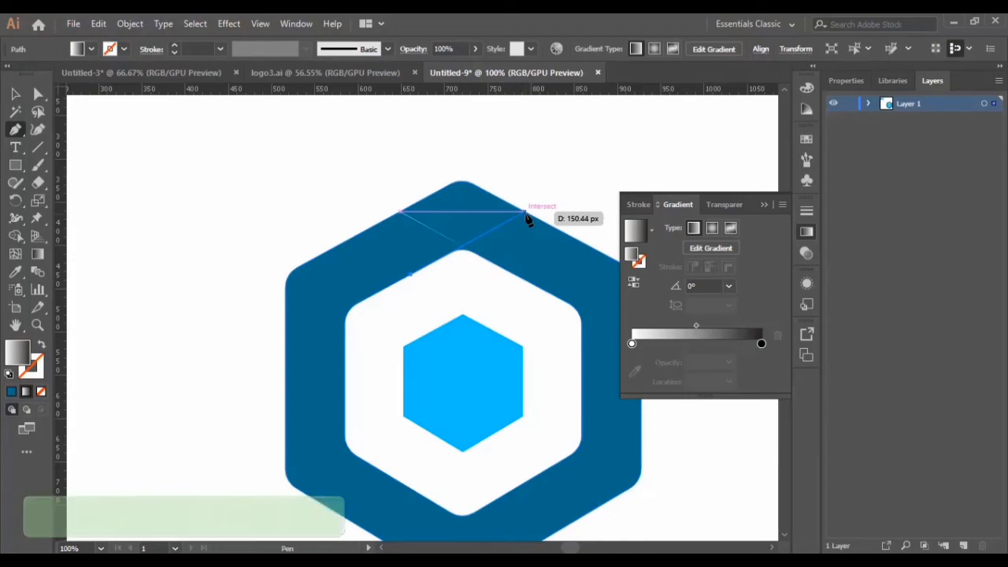
left_click(526, 212)
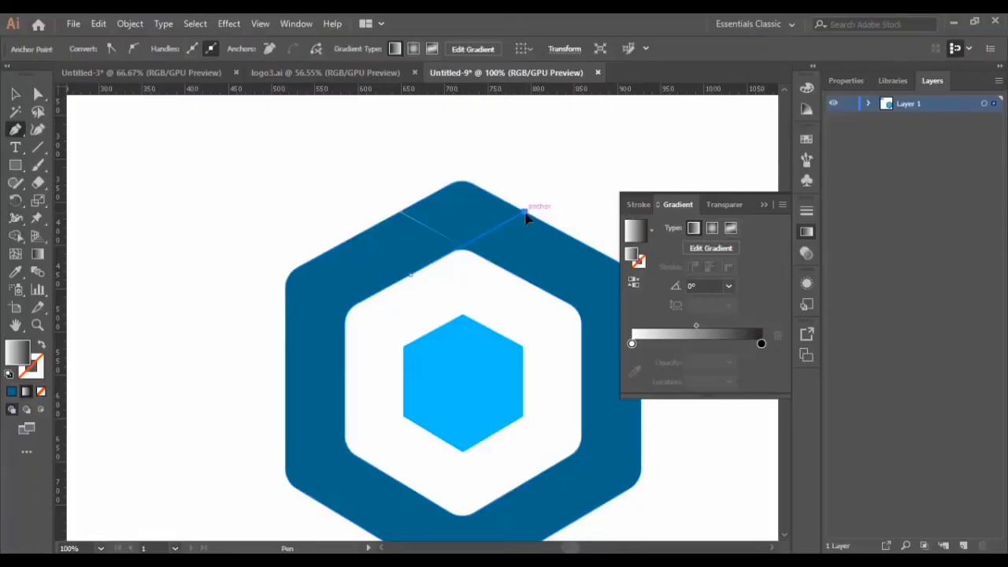
Step: Give the line descending from the upper-left outer edge no fill and a 1 pt stroke in #000000, and deselect it
key("z")
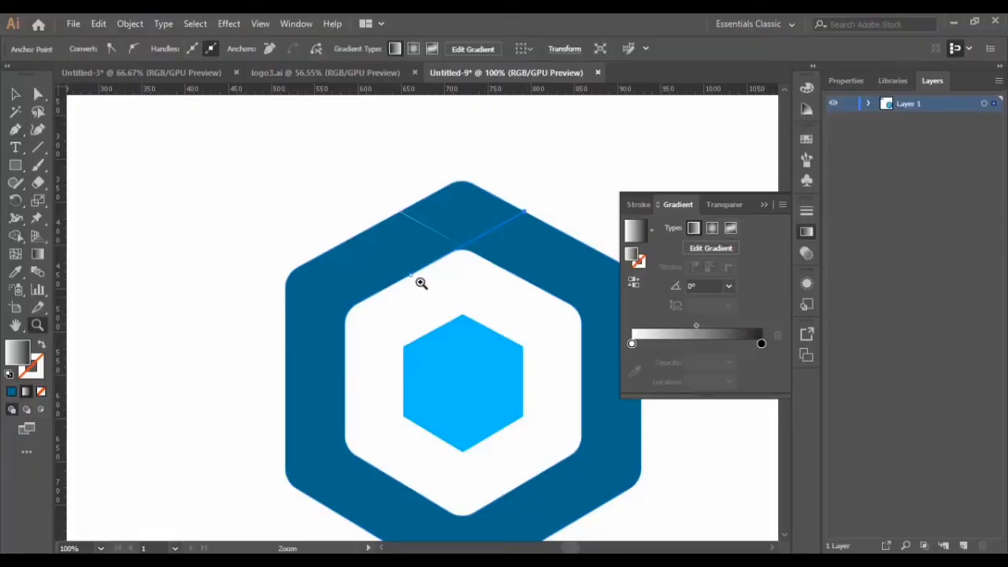
left_click(470, 259)
left_click(412, 302)
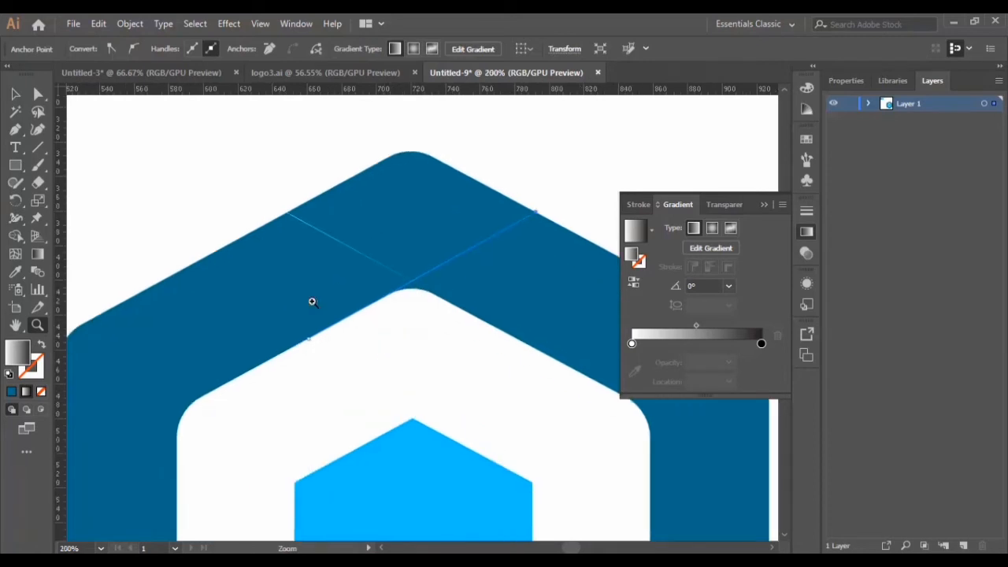
left_click(15, 93)
left_click(338, 239)
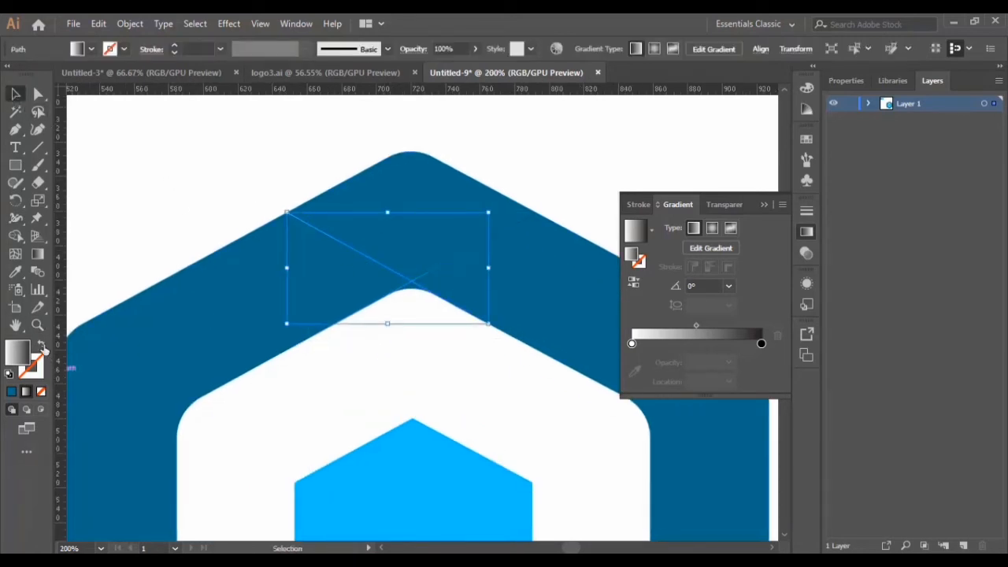
left_click(11, 391)
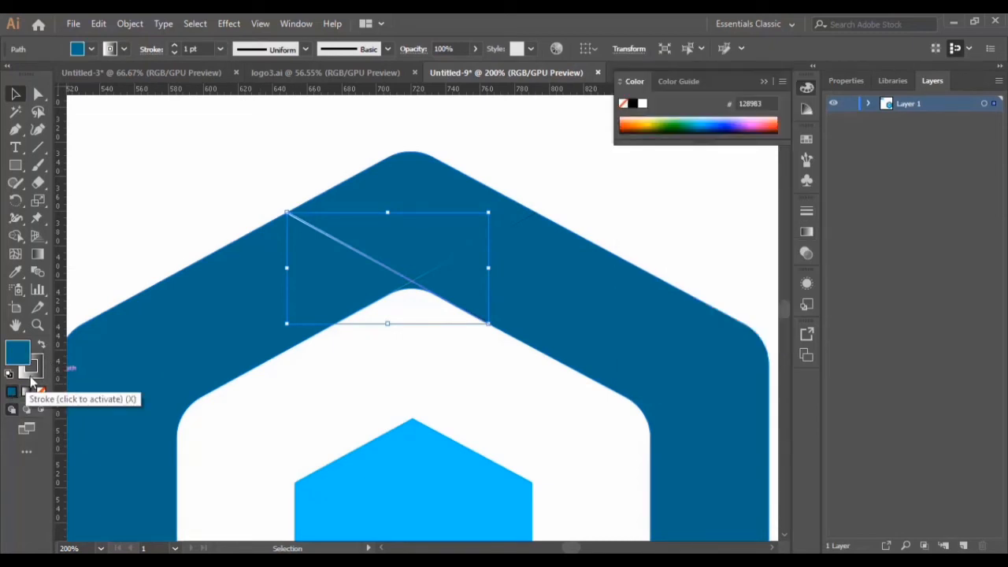
left_click(31, 378)
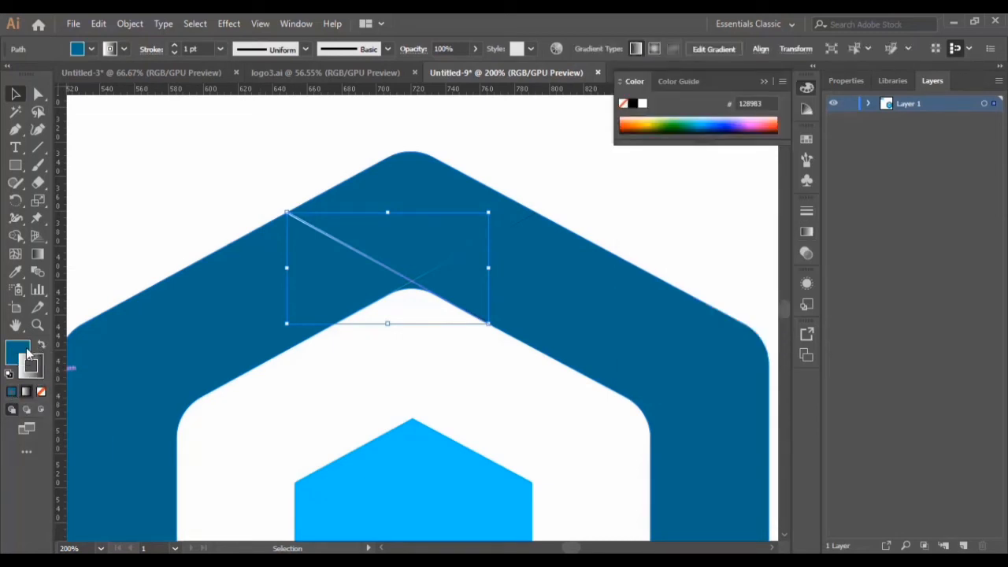
left_click(20, 353)
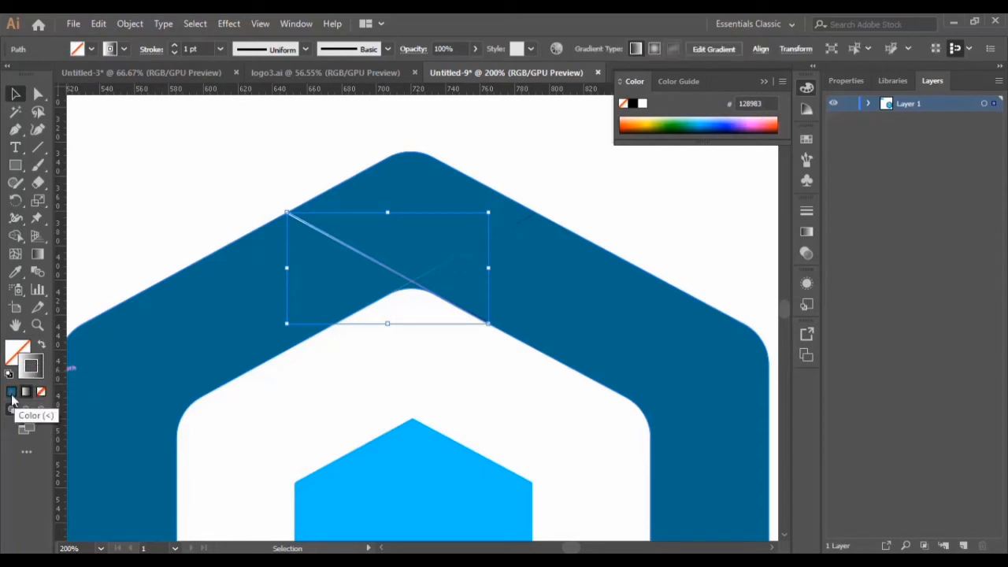
double_click(34, 367)
type("000000")
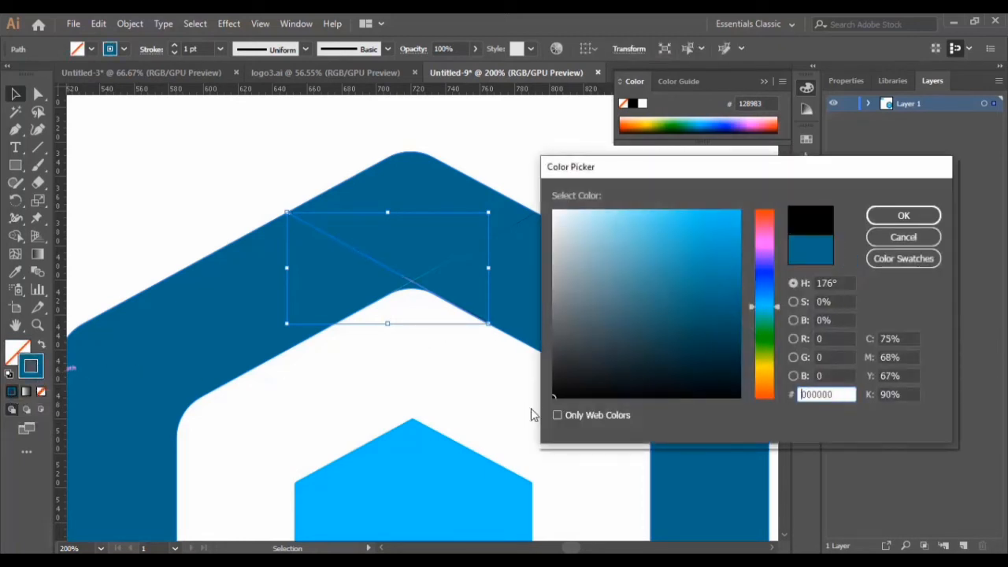
key("Return")
left_click(484, 383)
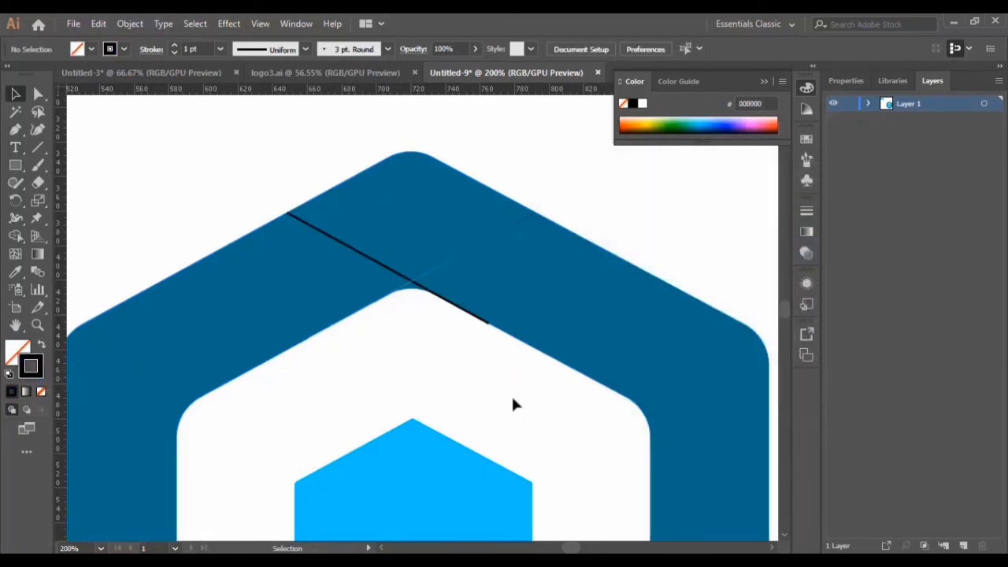
Step: Give the other diagonal line, ending on the upper-right outer edge, no fill and a 1 pt black stroke, and deselect it
left_click(484, 246)
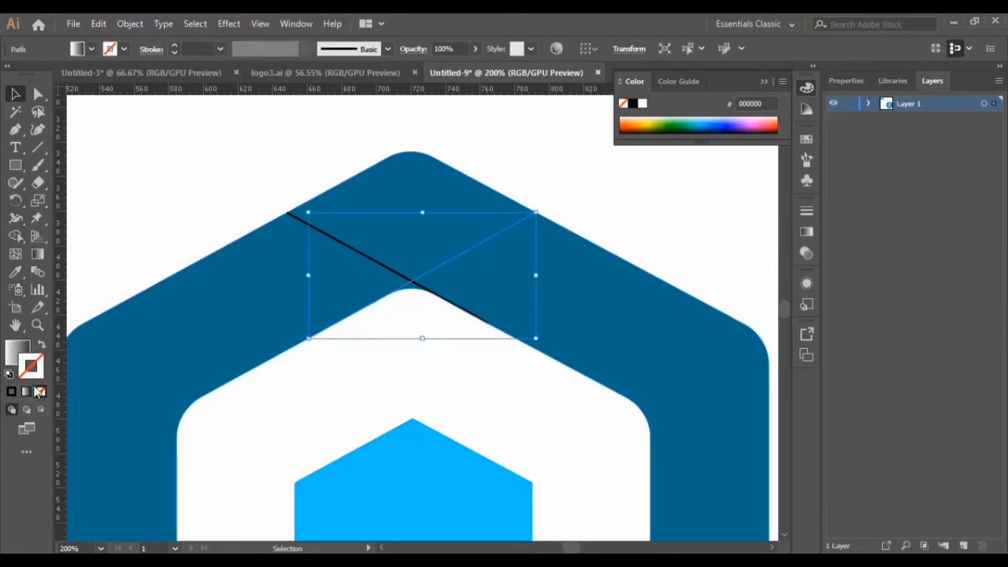
left_click(41, 346)
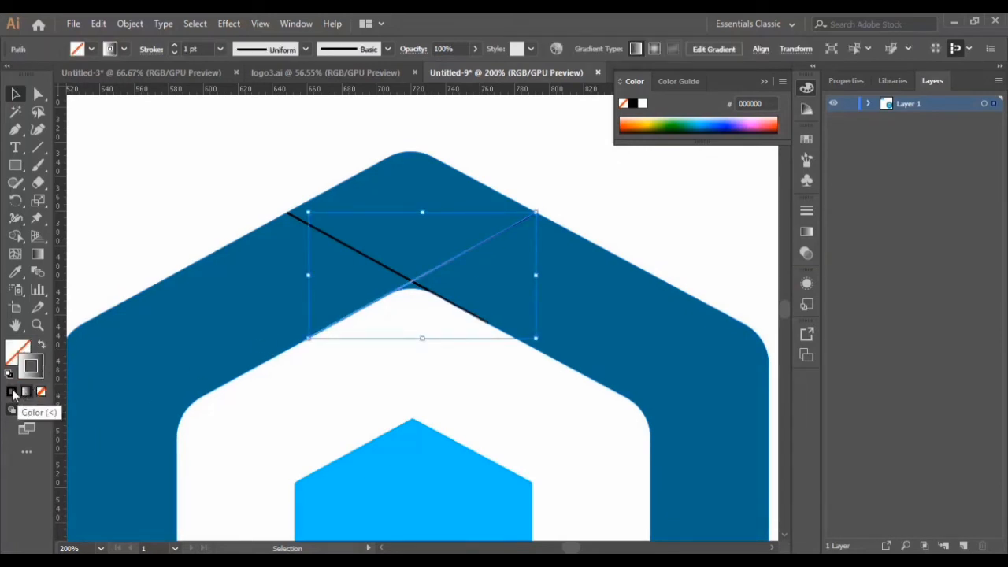
left_click(513, 407)
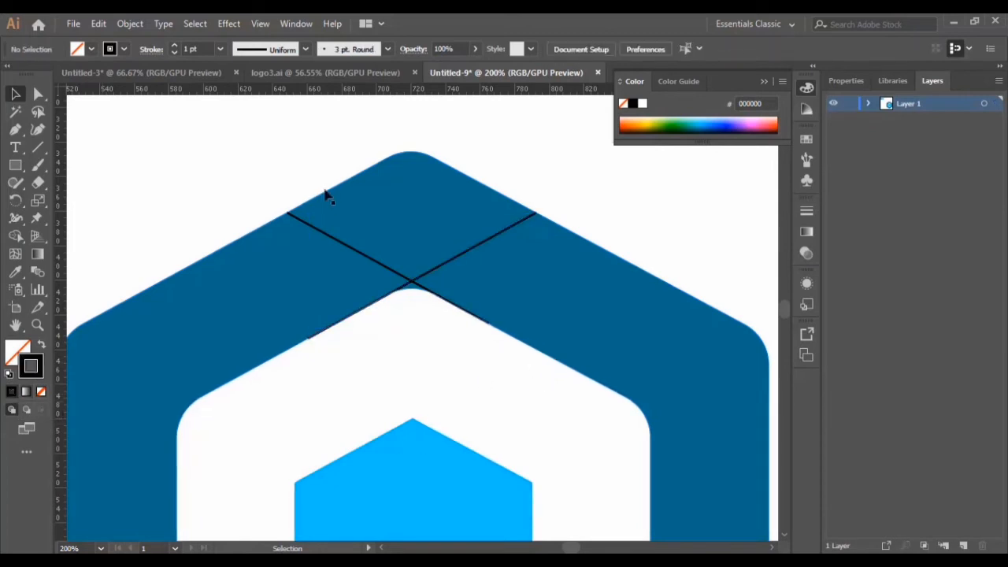
Step: Apply a 1 pt black stroke to the ring and both crossing lines together, and deselect them
left_click_drag(271, 163, 546, 417)
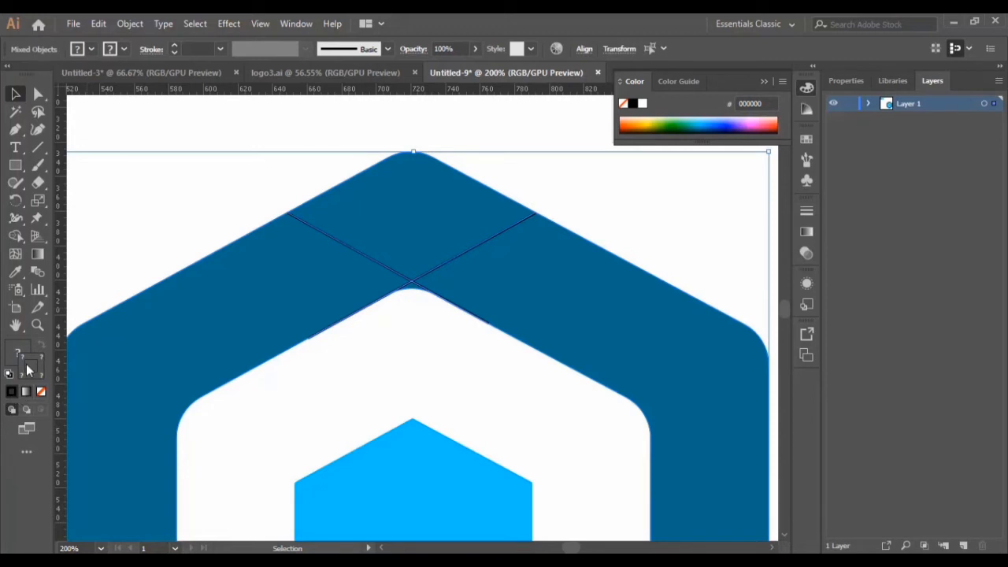
left_click(40, 393)
left_click(12, 393)
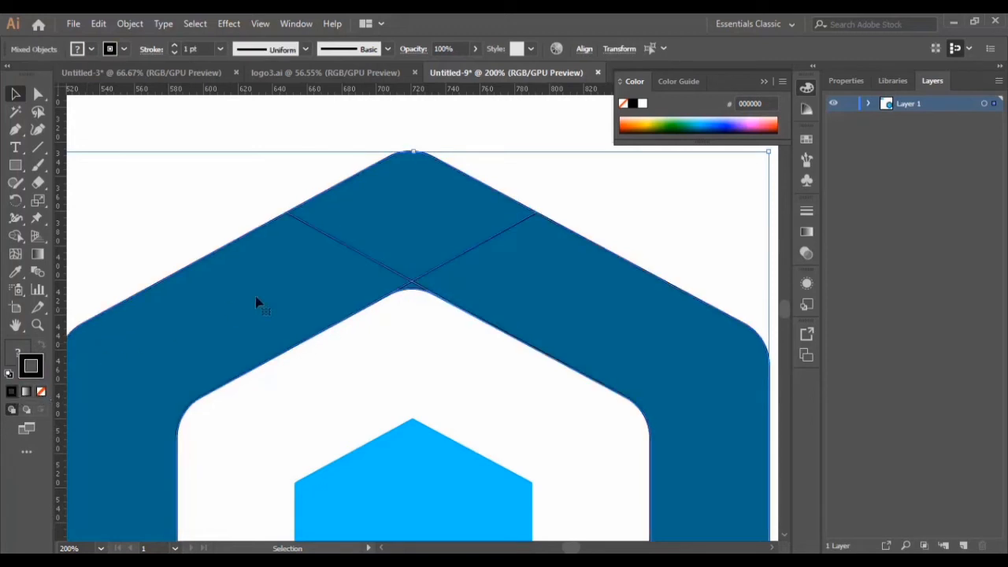
left_click(635, 209)
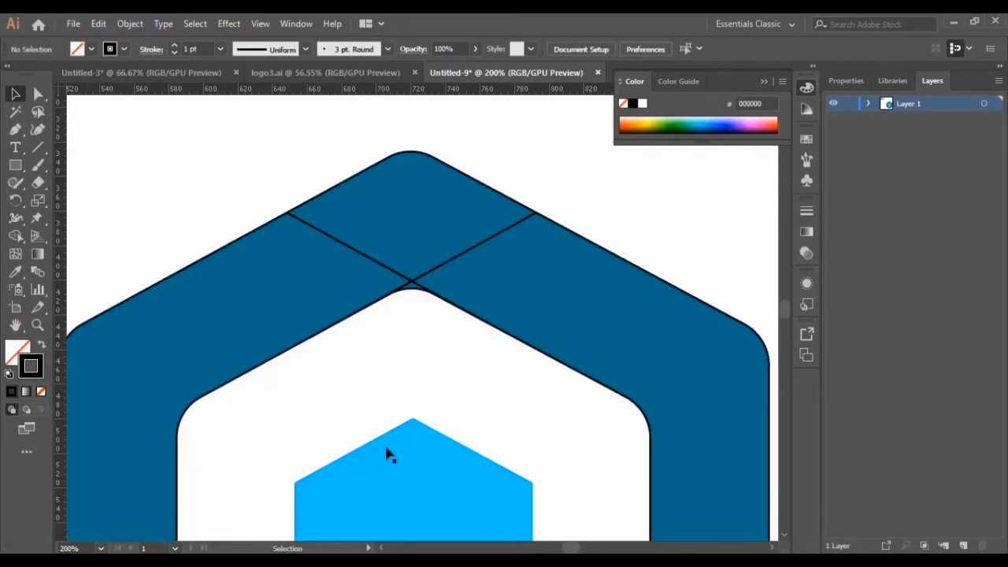
Step: Split the ring along the crossing lines with Shape Builder, remove the sliver at its top inner corner to make it sharp, and deselect
left_click_drag(250, 144, 543, 409)
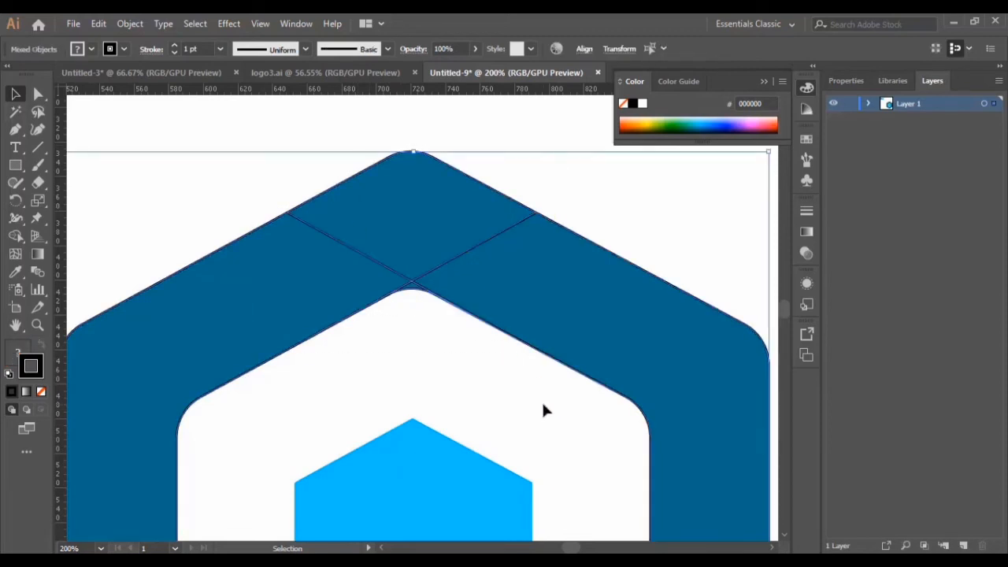
left_click(16, 238)
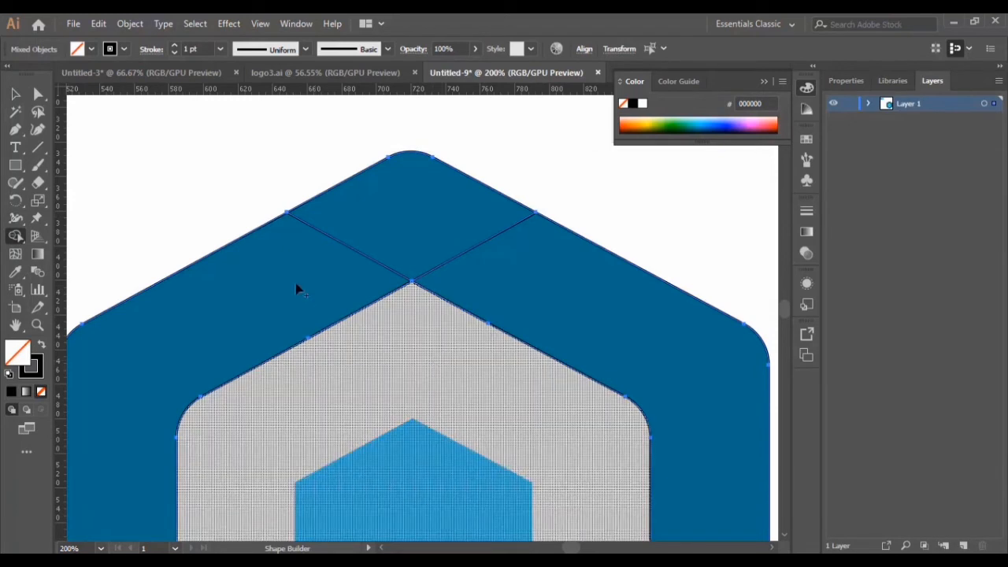
left_click(15, 94)
left_click(204, 213)
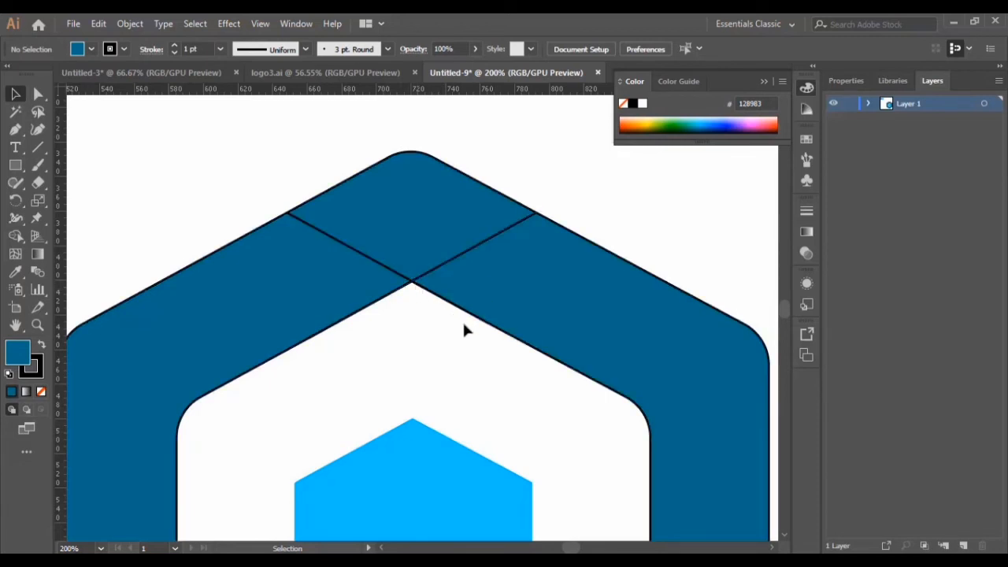
Step: Draw two crossing Pen lines over the ring's bottom corner, extending its lower inner edges past the opposite outer edges
scroll(465, 331, "down", 5)
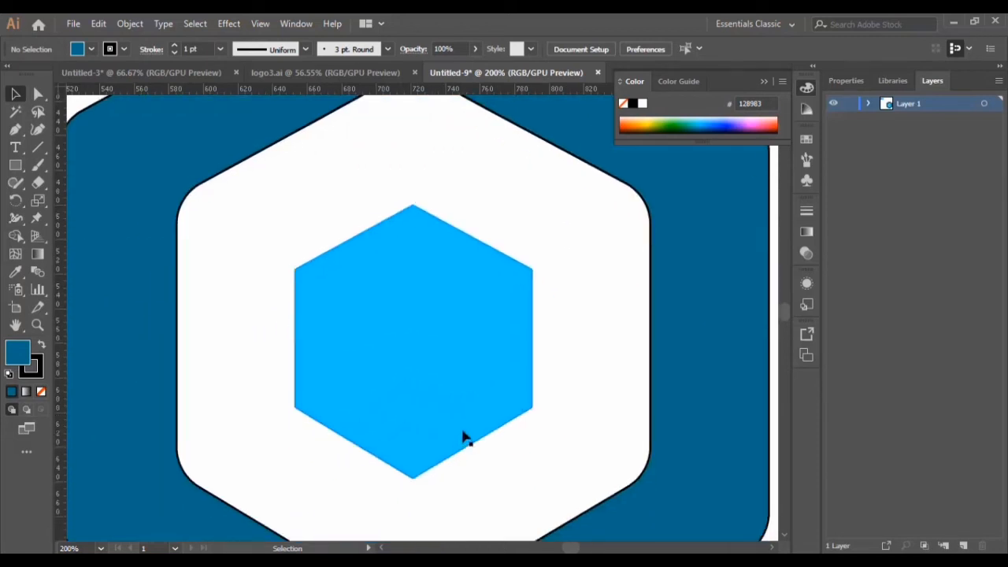
scroll(456, 435, "down", 5)
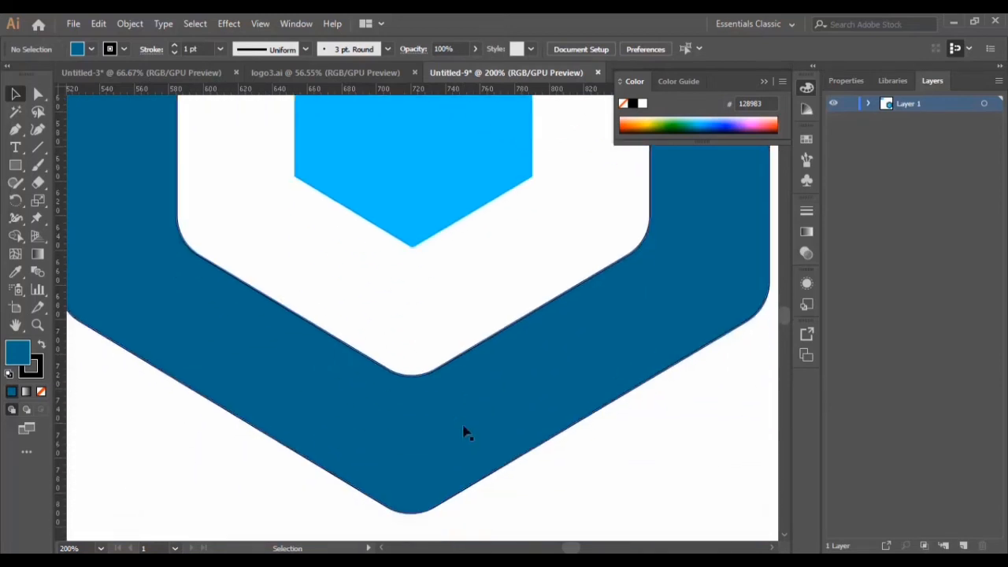
left_click(16, 131)
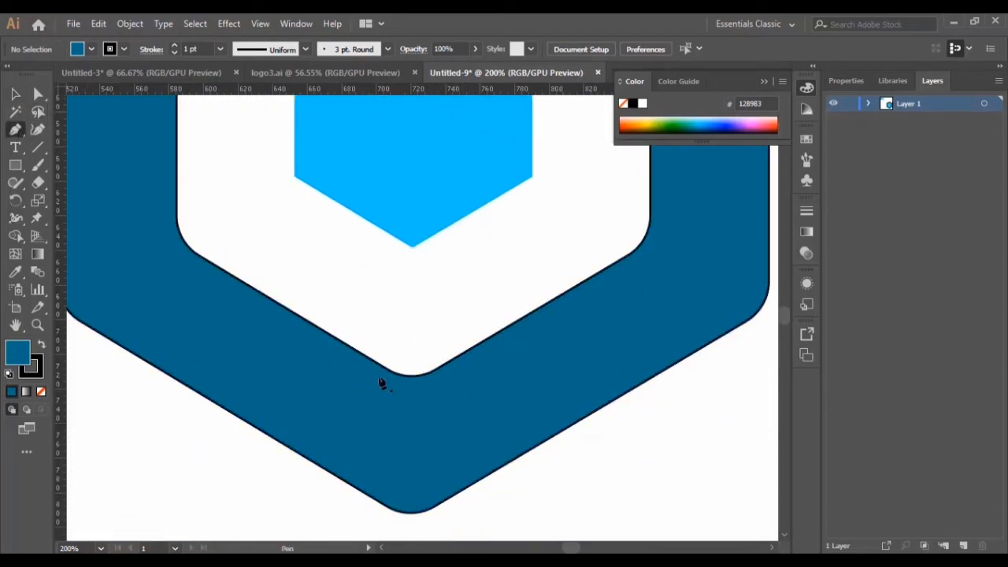
left_click(324, 331)
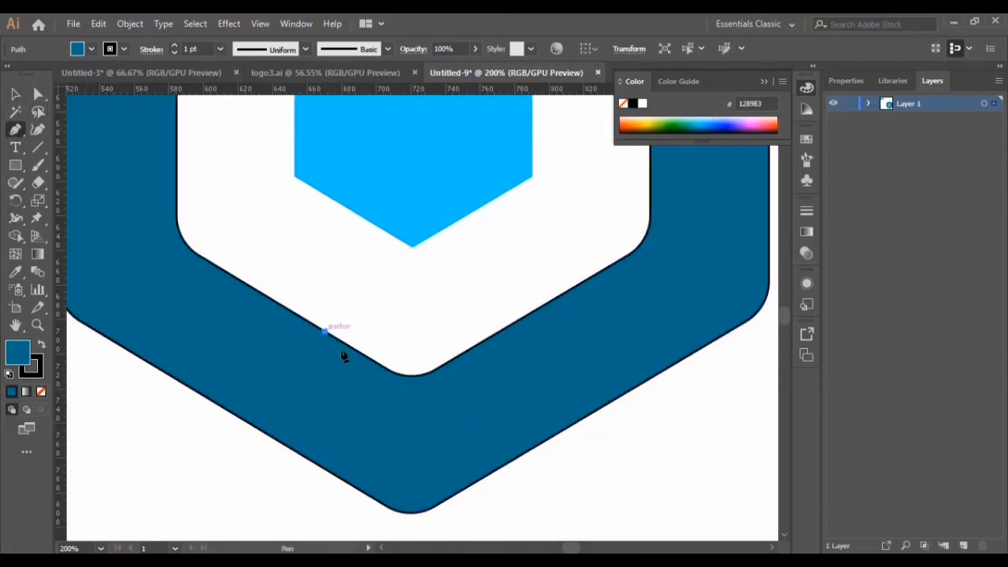
left_click(549, 468)
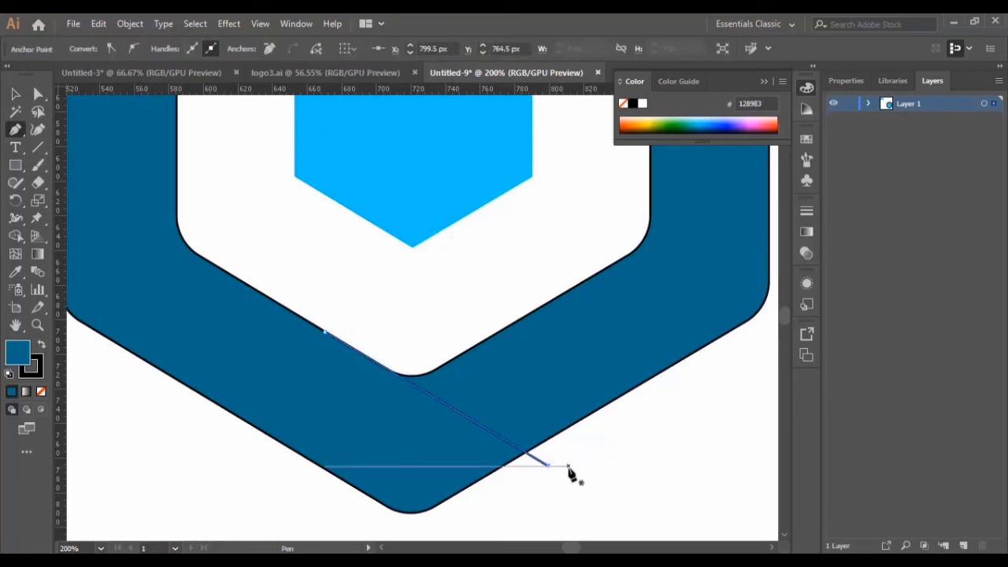
left_click(482, 343)
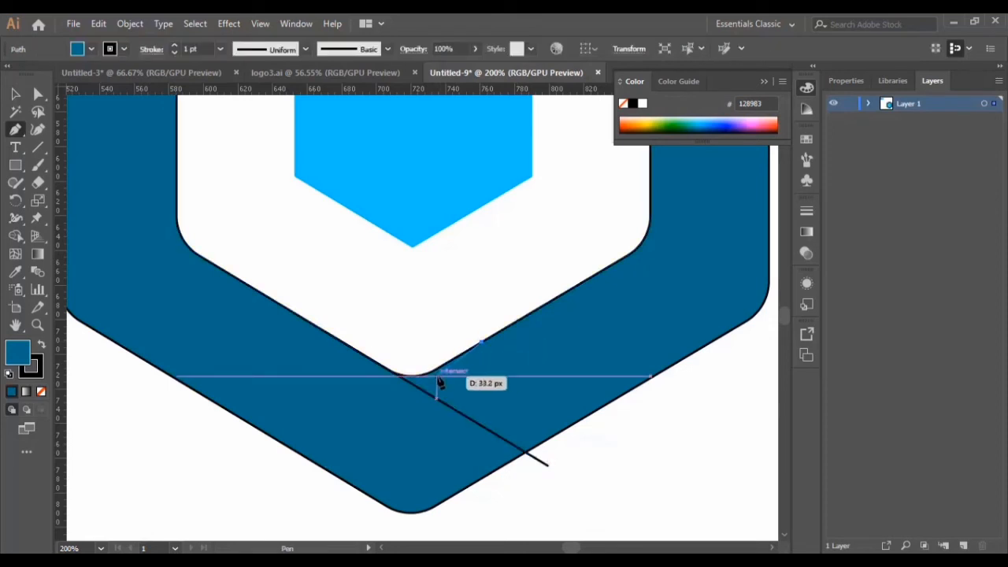
left_click(276, 470)
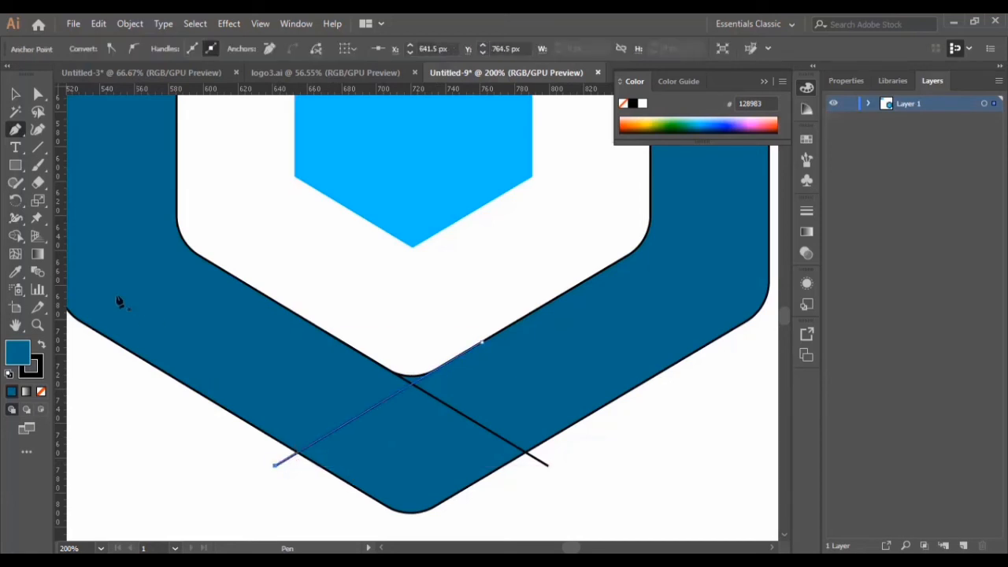
Step: With Shape Builder, trim both line ends outside the ring and remove the sliver at its bottom inner corner
left_click(15, 235)
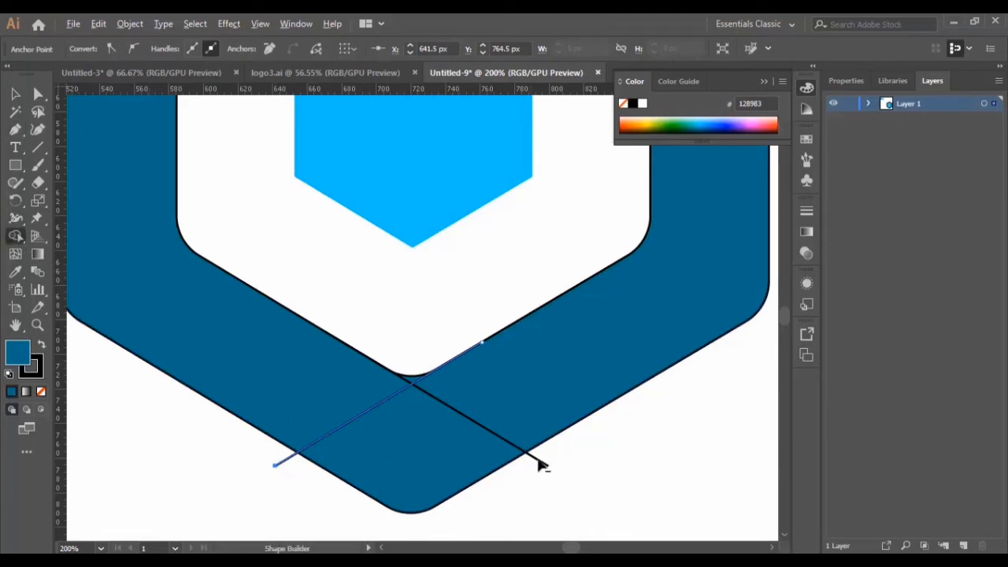
left_click(15, 93)
scroll(144, 152, "down", 1)
scroll(144, 152, "down", 1)
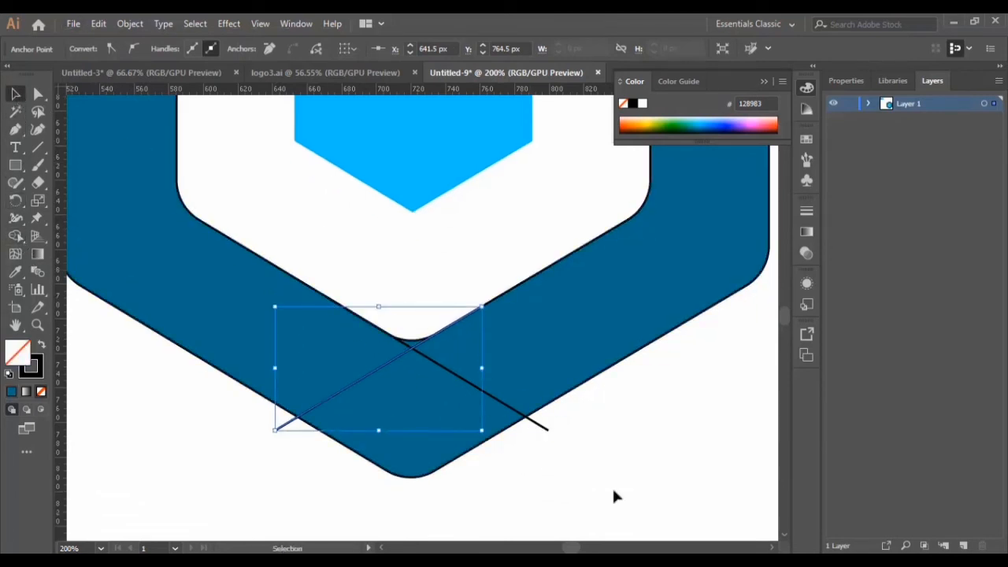
left_click_drag(612, 496, 243, 276)
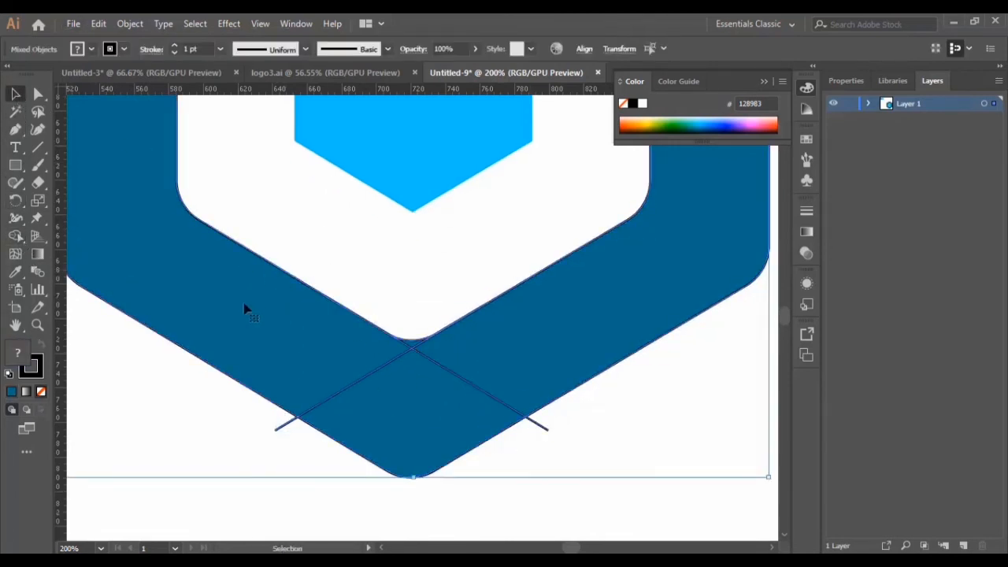
left_click(15, 235)
left_click(541, 425, "alt")
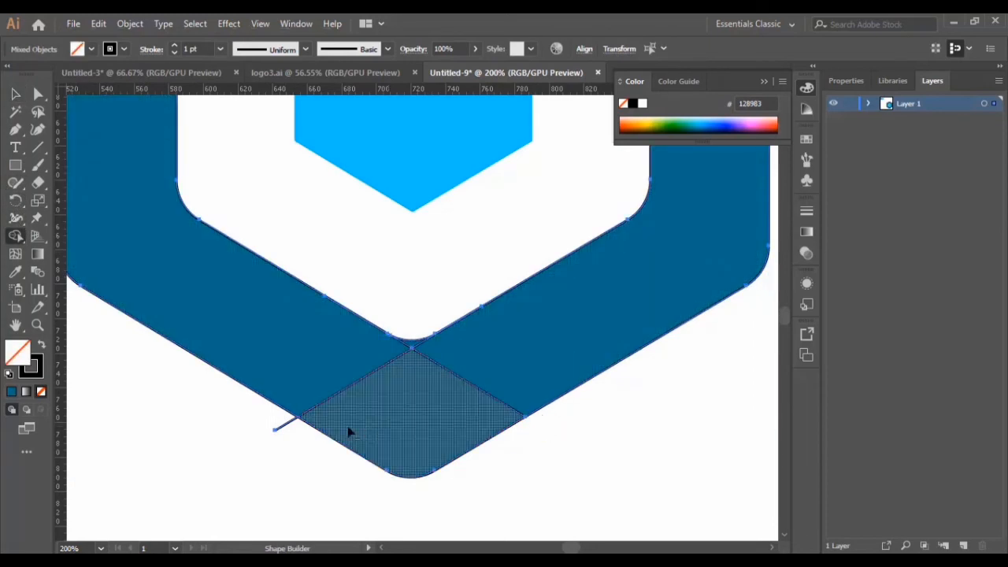
left_click(281, 428, "alt")
left_click(411, 345, "alt")
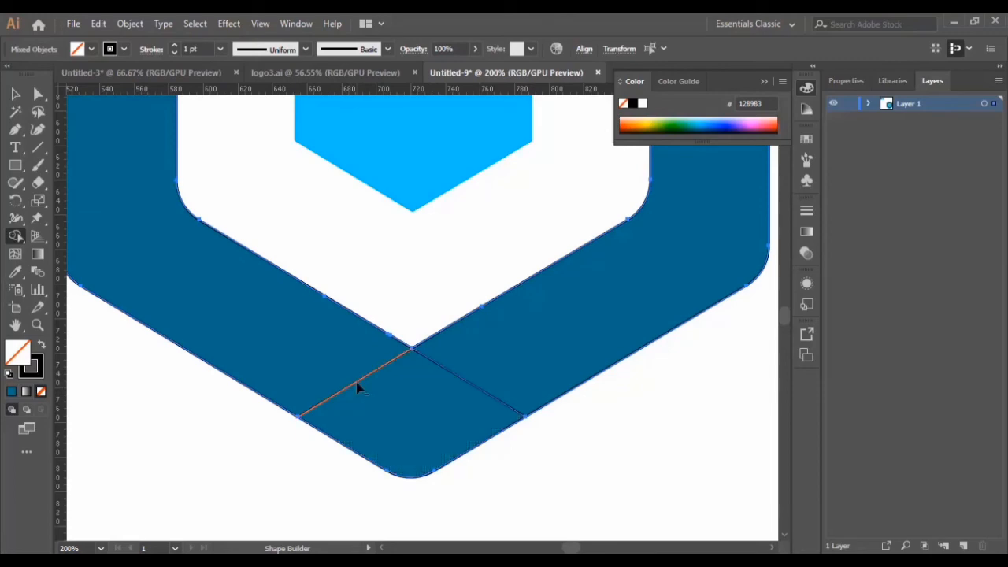
Step: Merge the ring's bottom tip with its left section and the top tip with its right section using Shape Builder, and deselect
left_click_drag(356, 382, 496, 438)
scroll(654, 458, "up", 10)
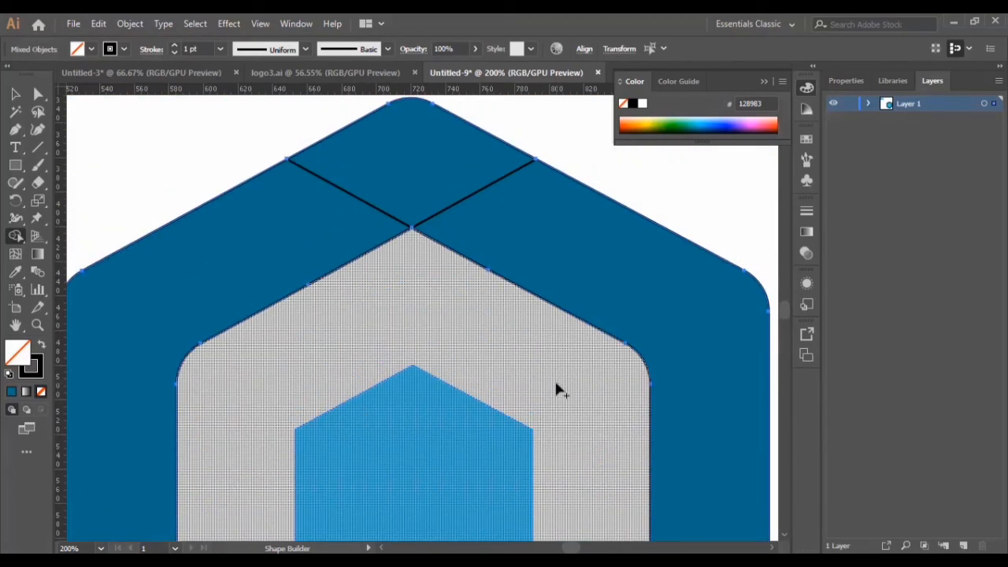
scroll(556, 389, "up", 1)
key("v")
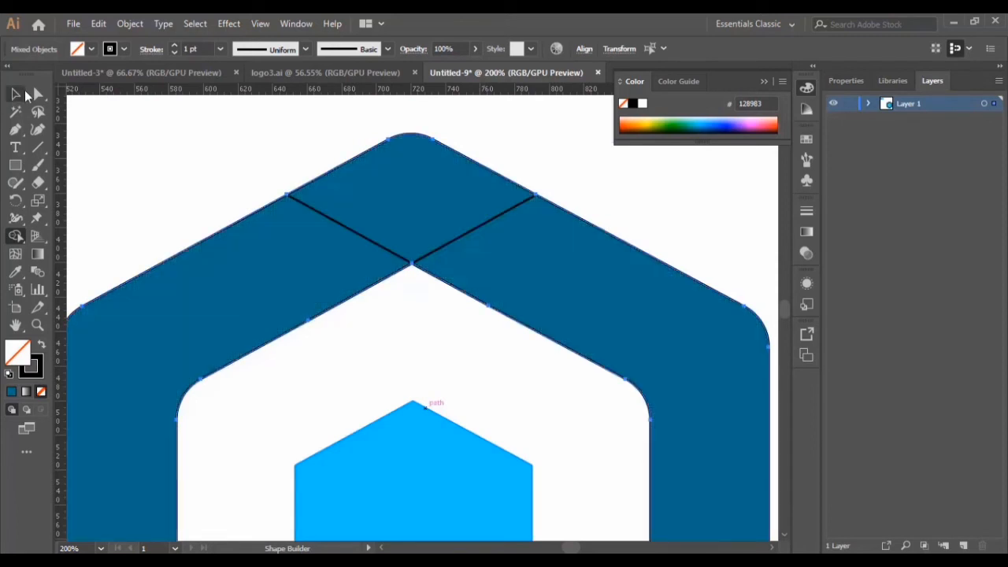
left_click(226, 179)
key("ctrl+a")
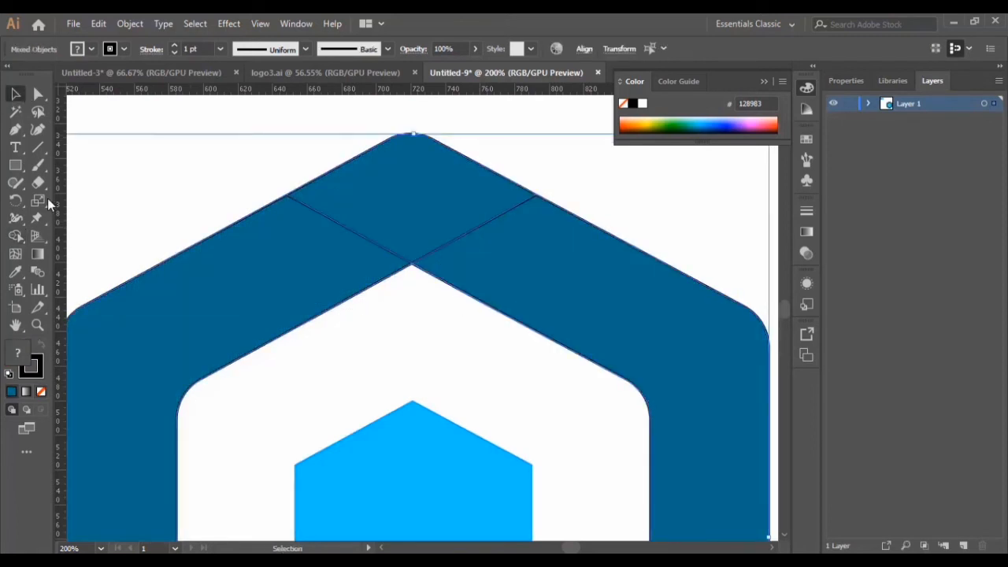
left_click(15, 236)
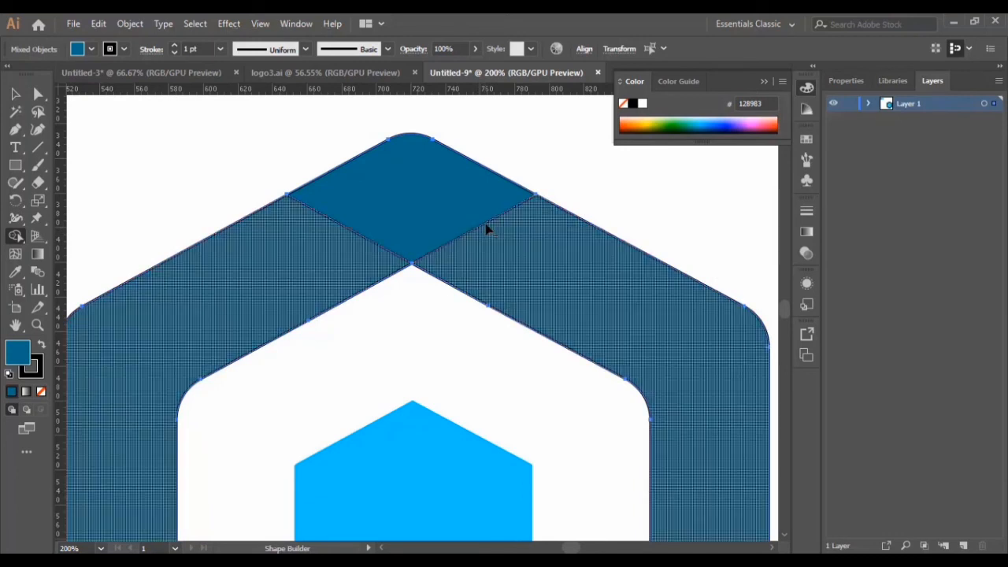
left_click(486, 228)
key("z")
left_click_drag(585, 278, 425, 401)
scroll(651, 334, "down", 3)
key("v")
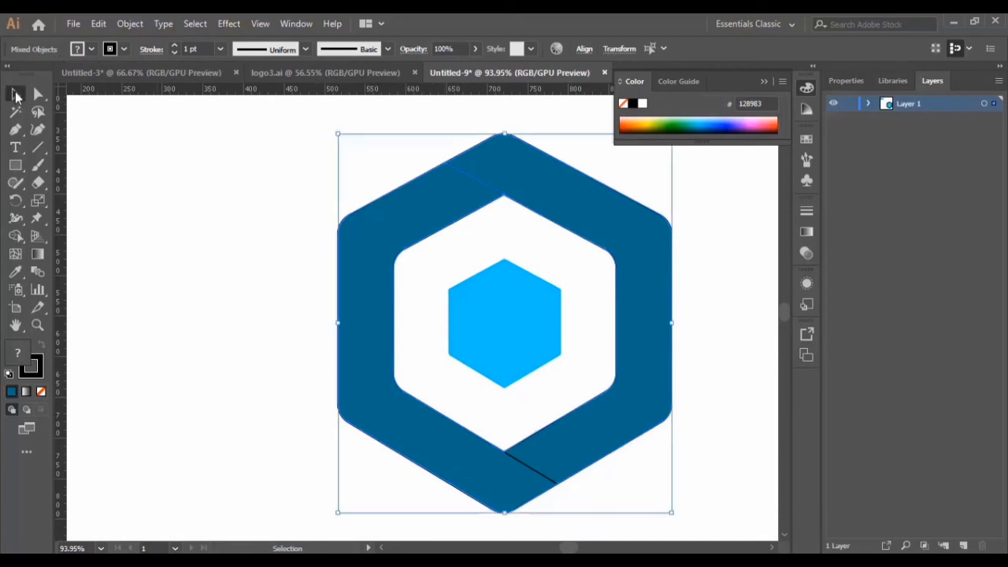
left_click(261, 197)
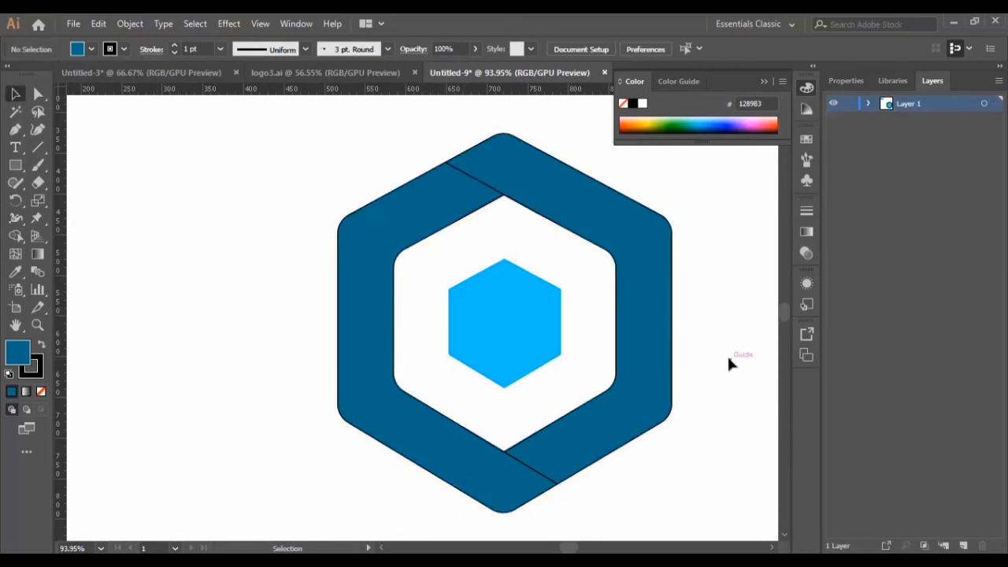
key("ctrl+a")
key("ctrl+plus")
left_click(633, 290)
scroll(346, 222, "up", 1)
scroll(295, 223, "up", 1)
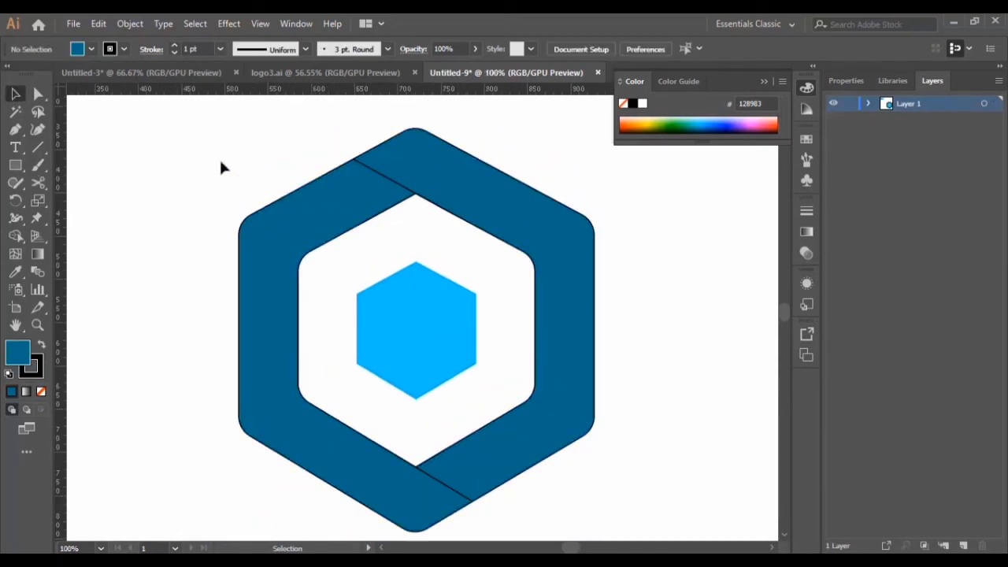
left_click_drag(221, 164, 716, 504)
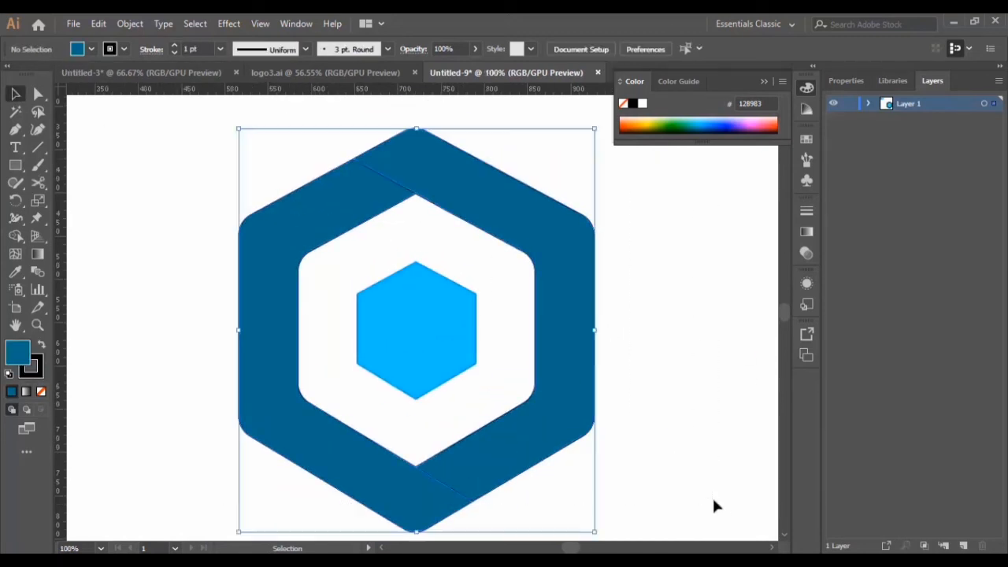
left_click(15, 236)
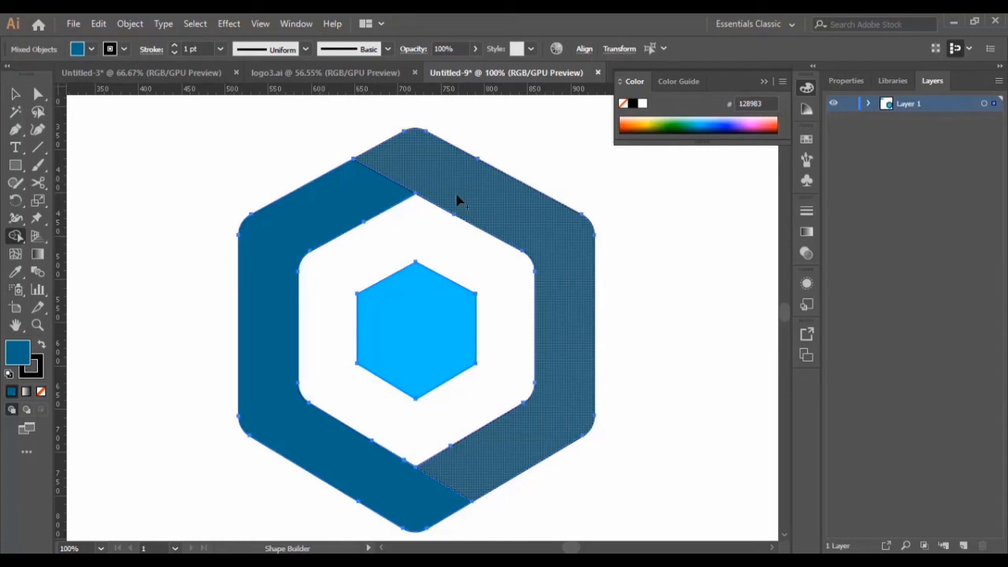
scroll(567, 280, "up", 2)
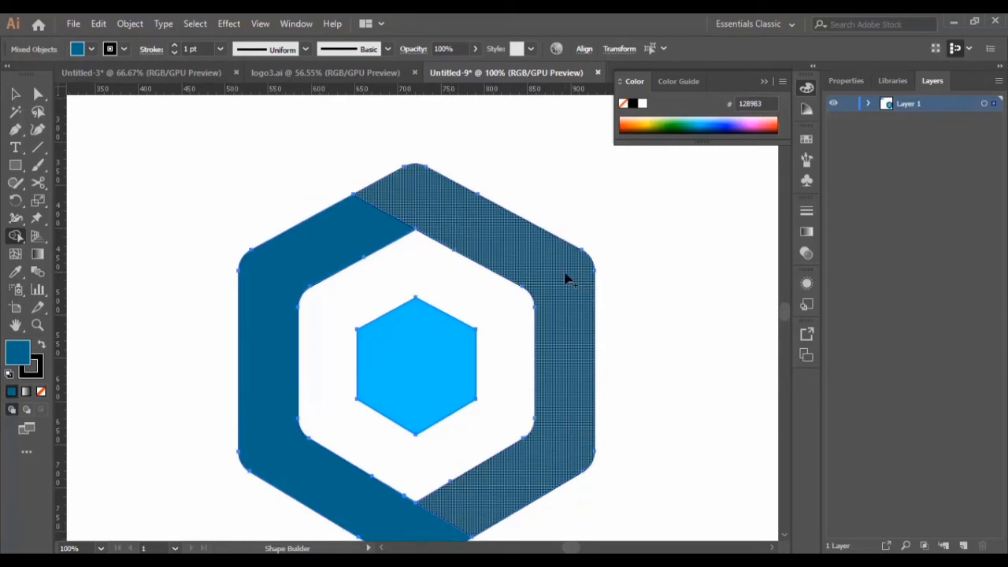
Step: Move the whole logo toward the artboard's upper left and bring the two blue colour squares closer to it, and deselect
key("v")
key("ctrl+minus")
key("ctrl+minus")
left_click_drag(328, 208, 532, 404)
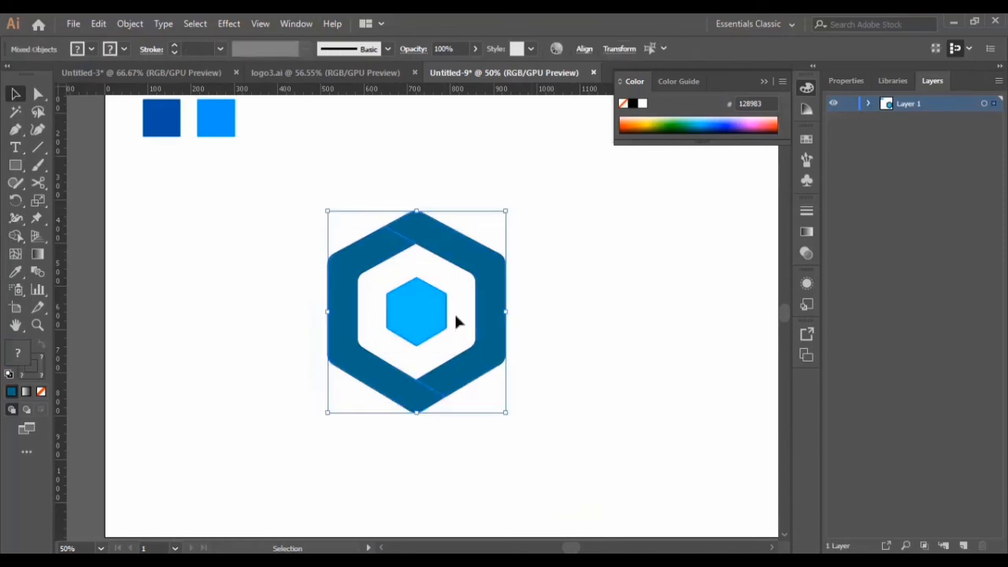
left_click_drag(431, 285, 388, 260)
scroll(384, 332, "up", 3)
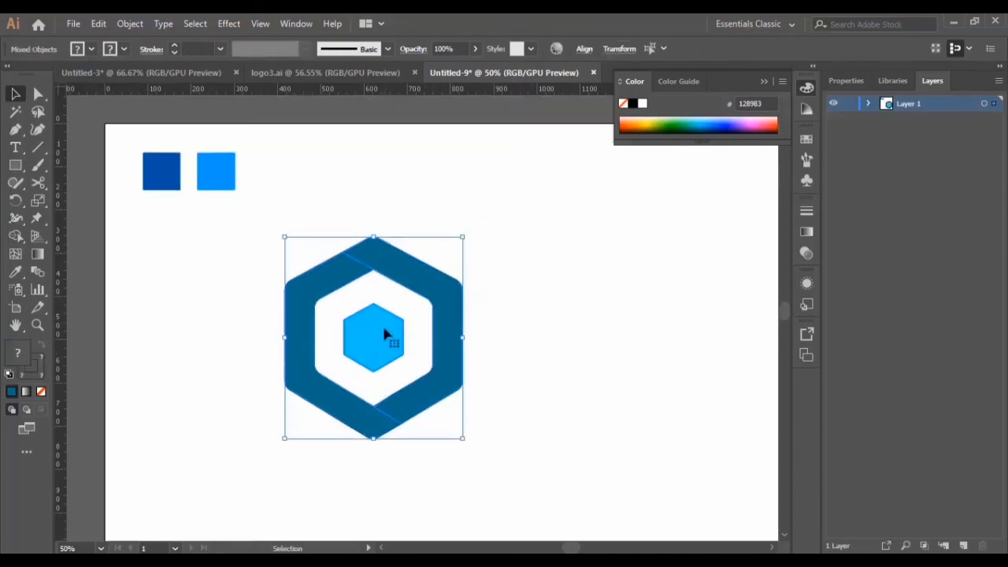
left_click(455, 186)
left_click_drag(138, 128, 293, 181)
left_click(575, 243)
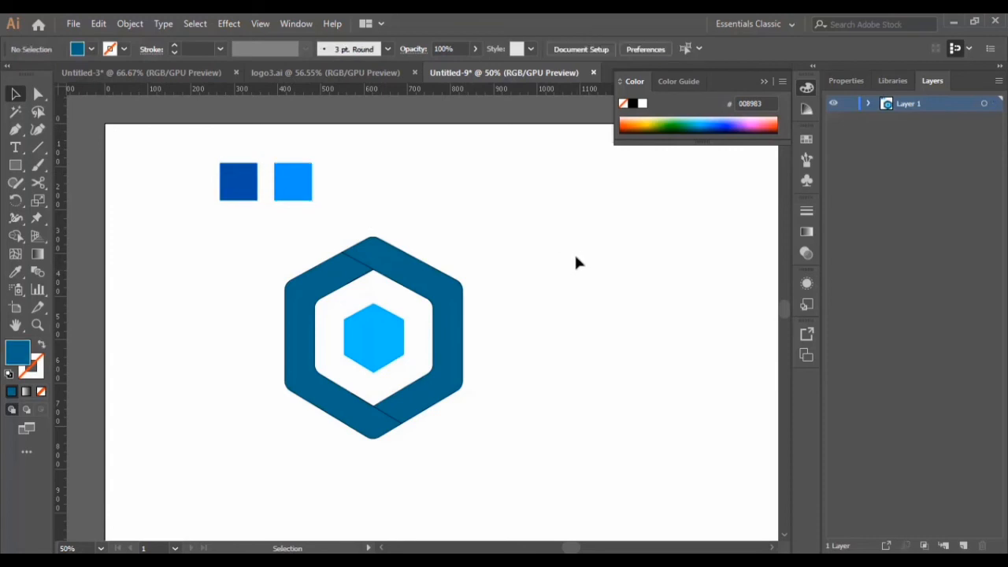
Step: Fill the ring's right section with a linear gradient and sample the dark blue square for its end colour stop
left_click(438, 300)
left_click(530, 319)
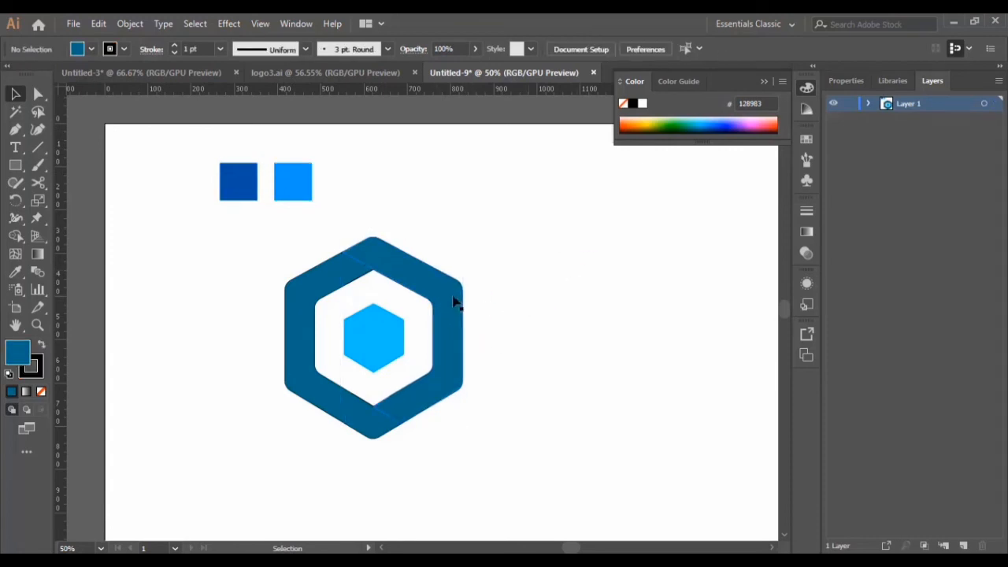
left_click(457, 299)
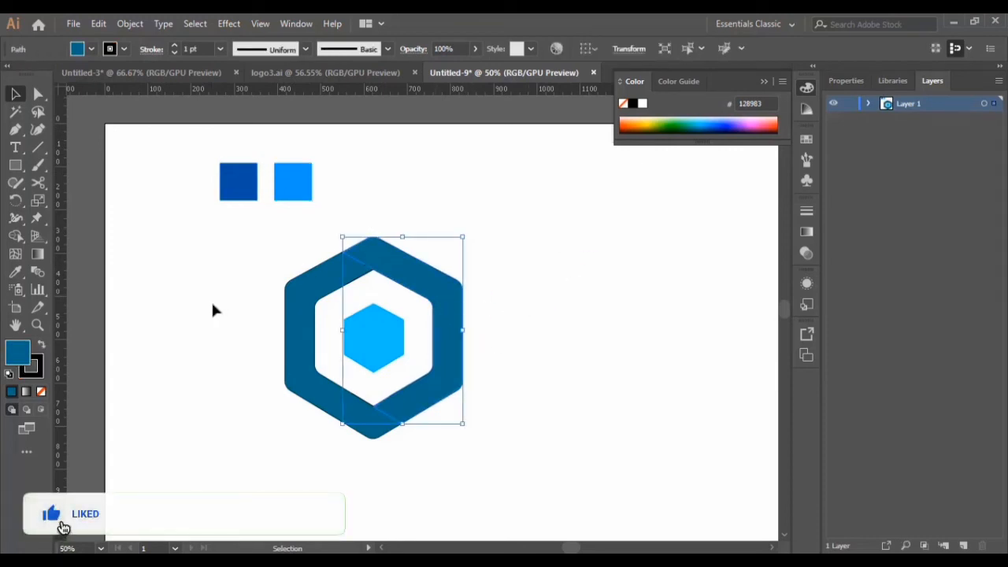
left_click(27, 393)
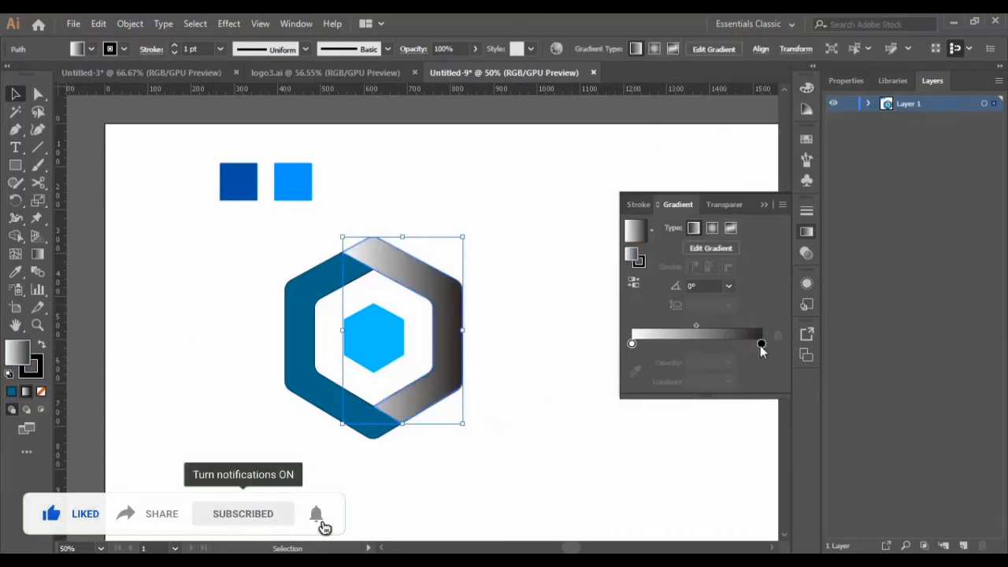
left_click(760, 344)
left_click(635, 371)
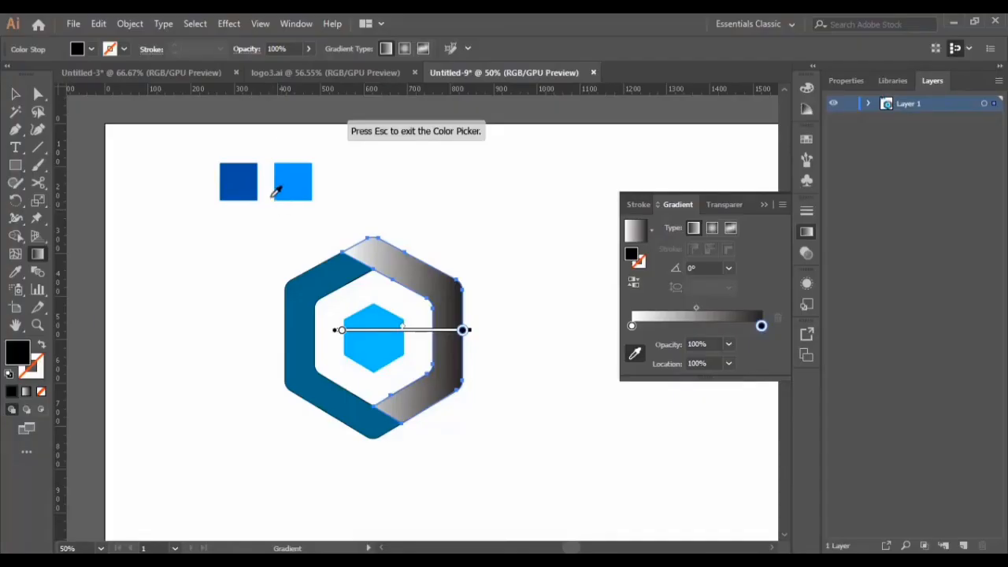
left_click(238, 178)
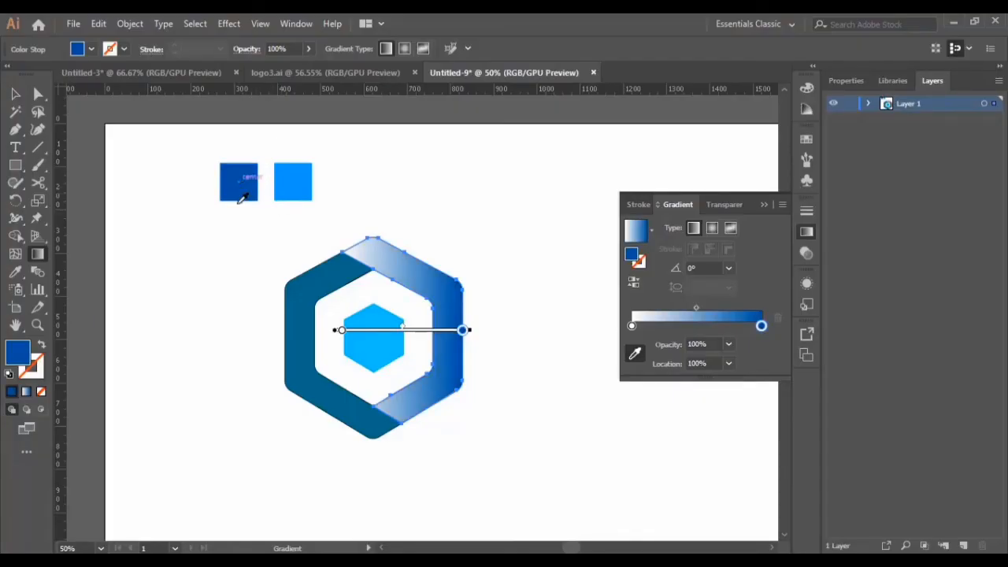
Step: Sample the light blue square for the gradient's starting colour stop and shift that stop to a location of about 20%
double_click(631, 326)
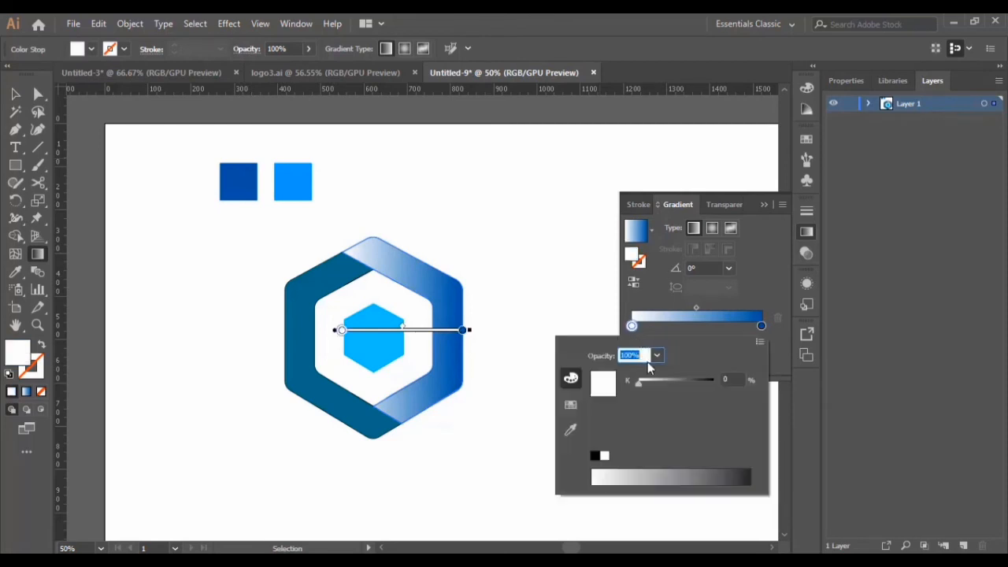
left_click(570, 432)
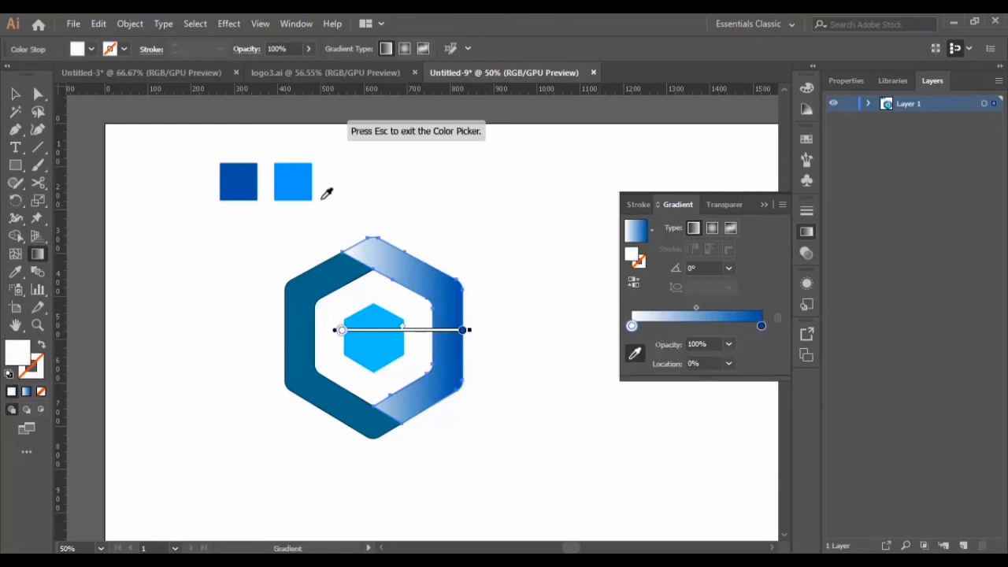
left_click(300, 181)
key("Escape")
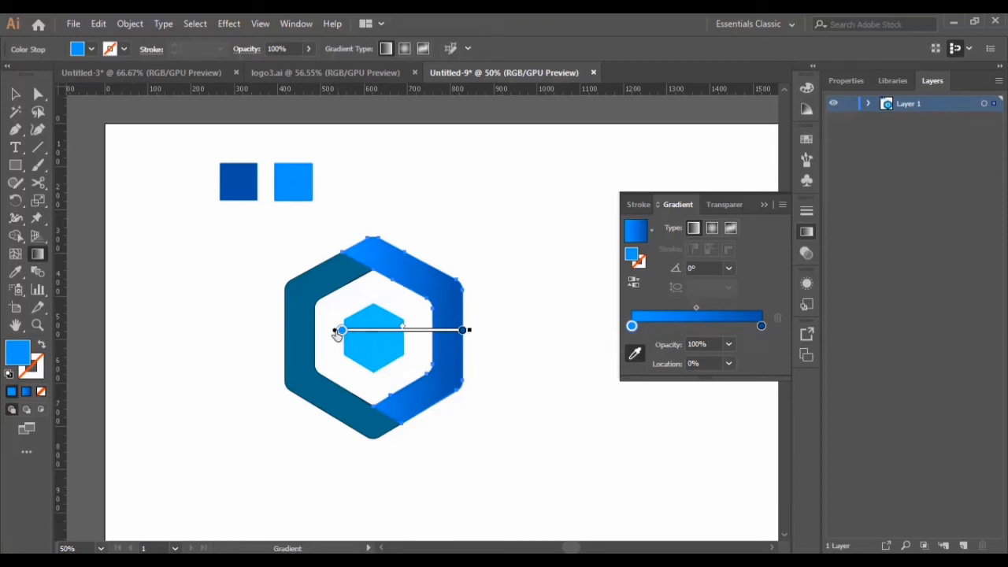
mouse_move(341, 329)
left_mouse_down()
mouse_move(369, 331)
mouse_move(367, 345)
left_mouse_up()
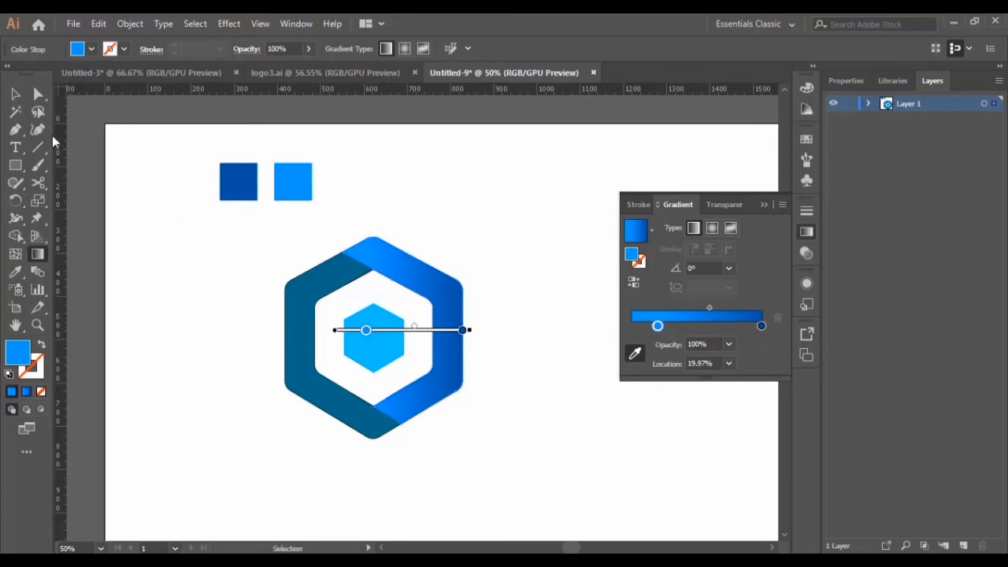
Step: Fill the ring's left section with the same light-to-dark blue linear gradient as the right section, and deselect
left_click(15, 94)
left_click(293, 390)
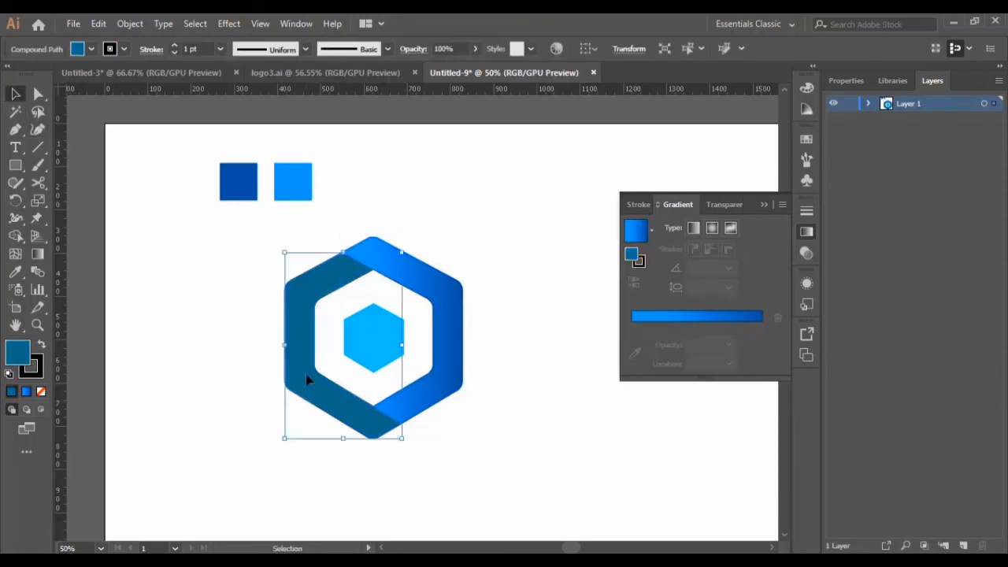
left_click(26, 391)
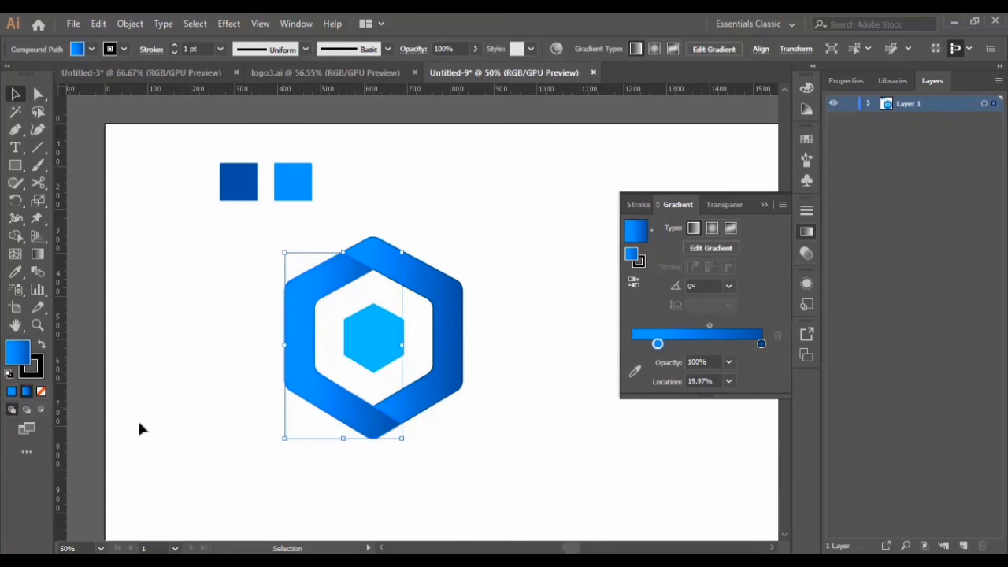
left_click(475, 398)
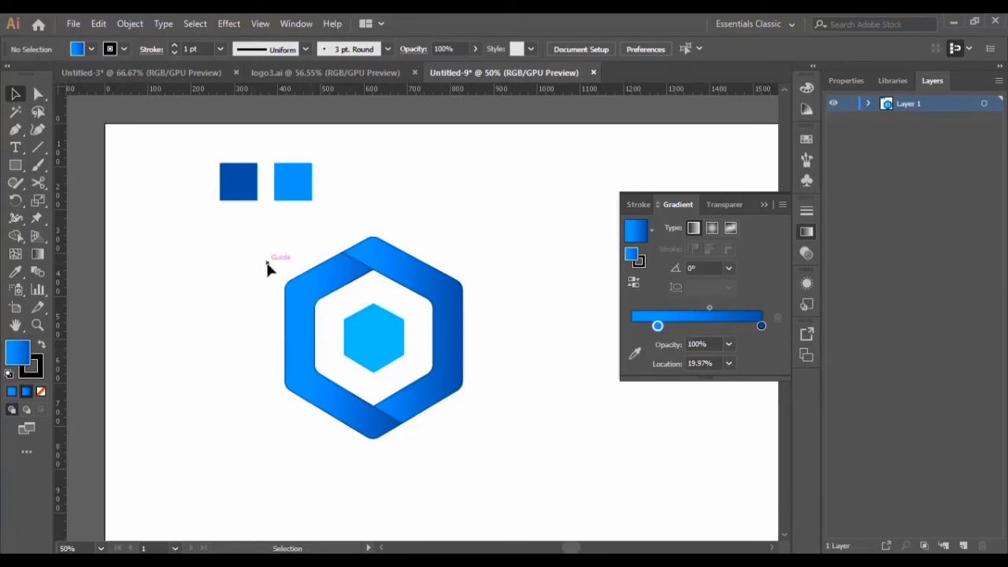
Step: Recolour the small centre hexagon by sampling the light blue square, and deselect
left_click_drag(273, 252, 510, 447)
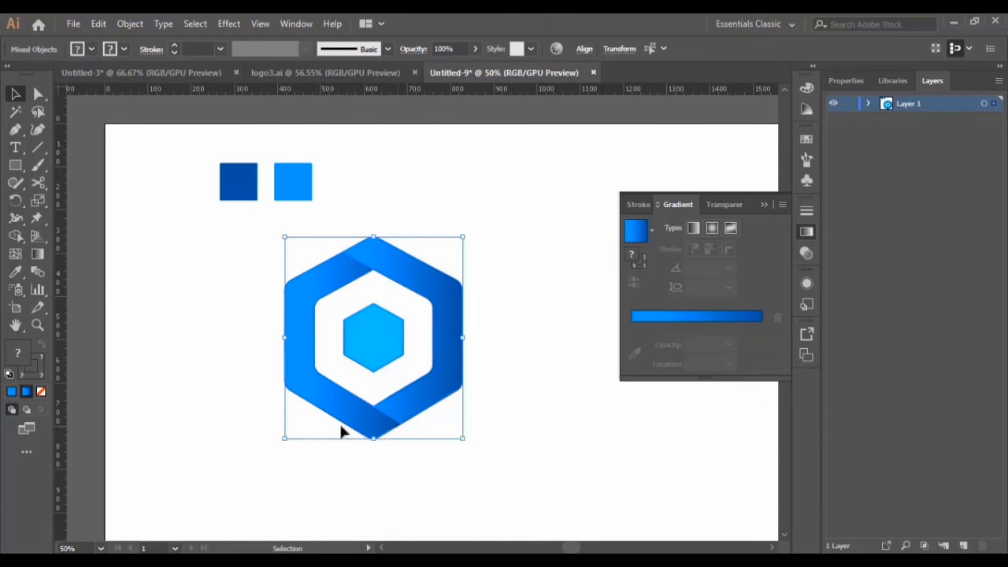
left_click(377, 335)
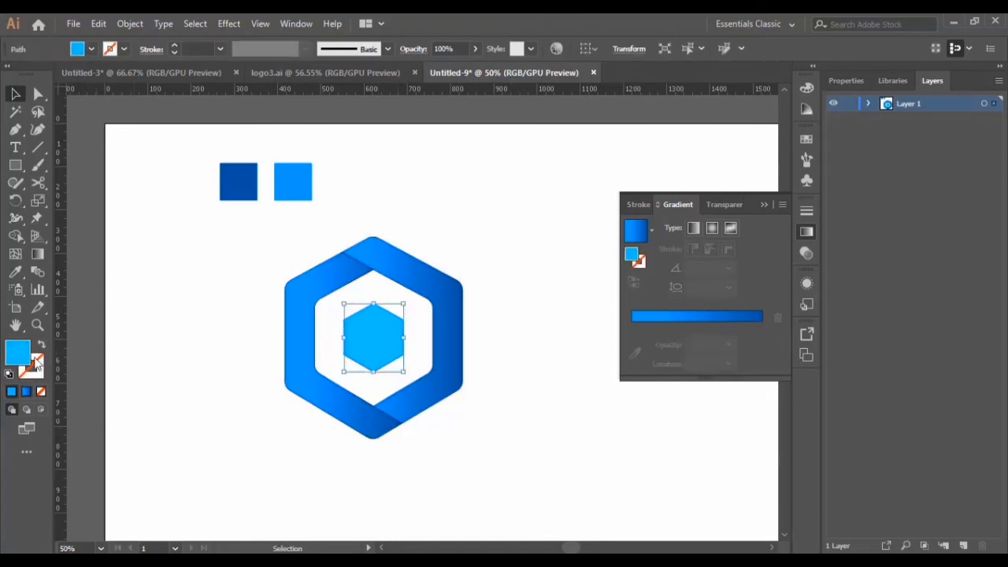
left_click(16, 274)
left_click(283, 184)
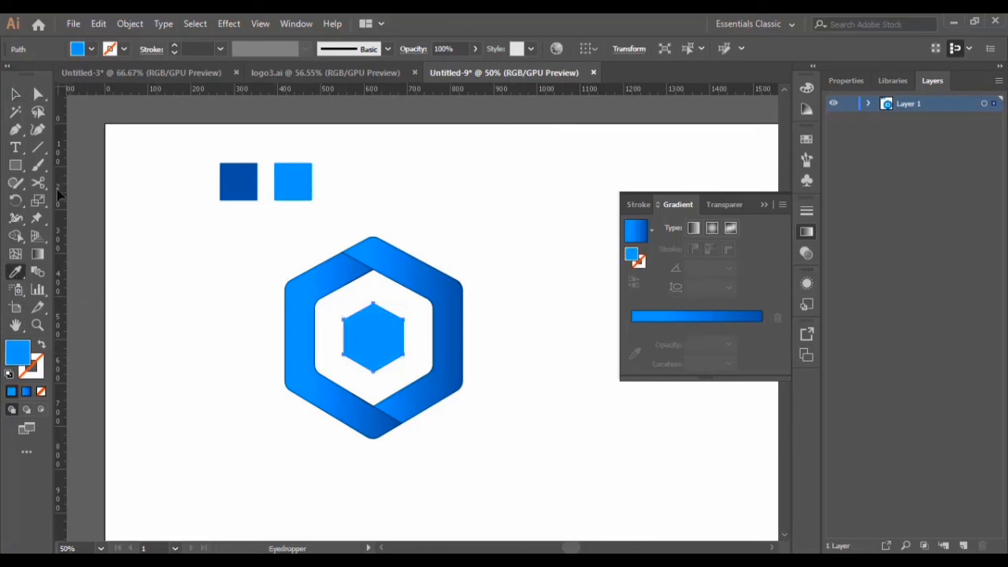
left_click(15, 95)
left_click(488, 419)
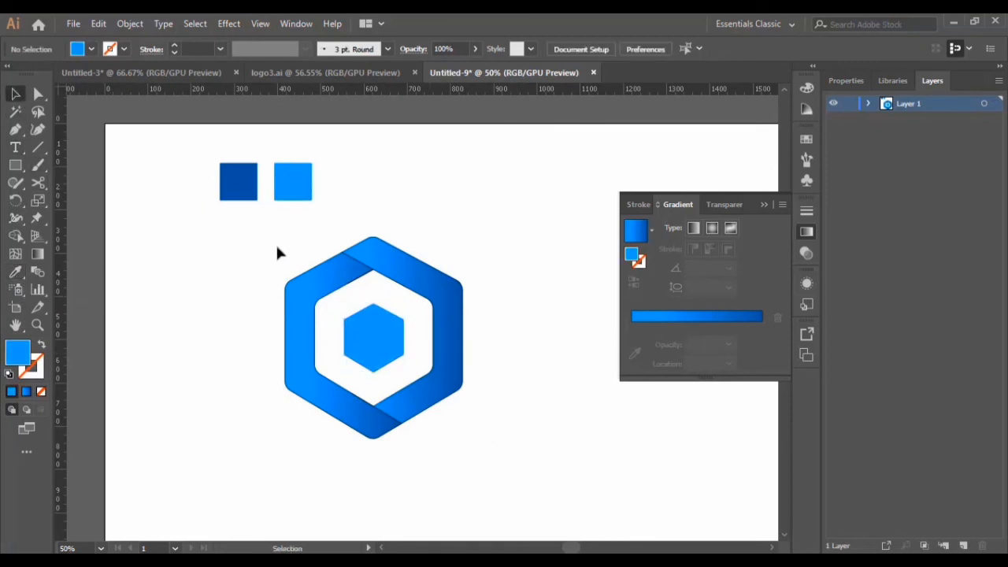
Step: Remove the stroke from all parts of the logo, and deselect
left_click_drag(276, 245, 507, 467)
left_click(39, 370)
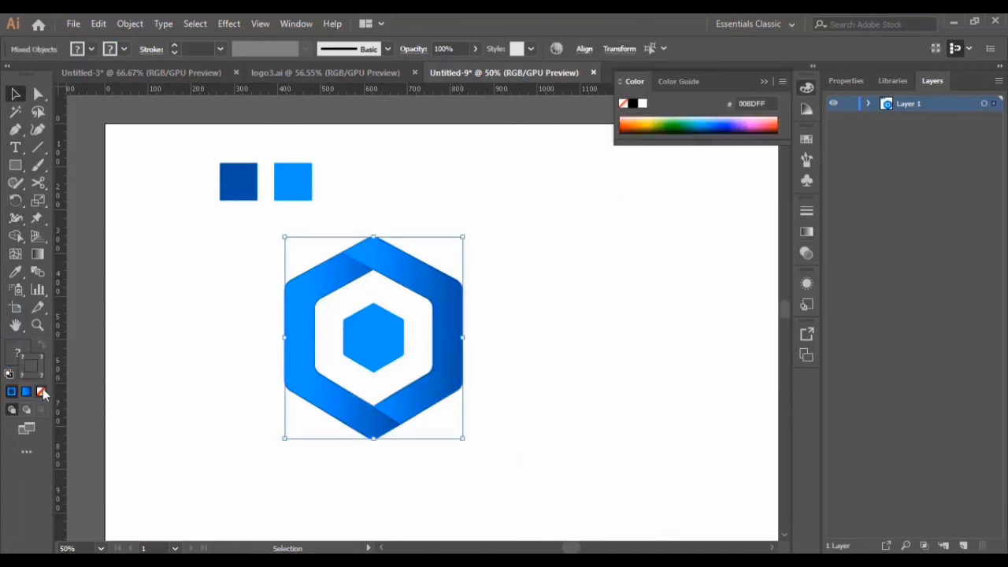
left_click(44, 397)
left_click(517, 337)
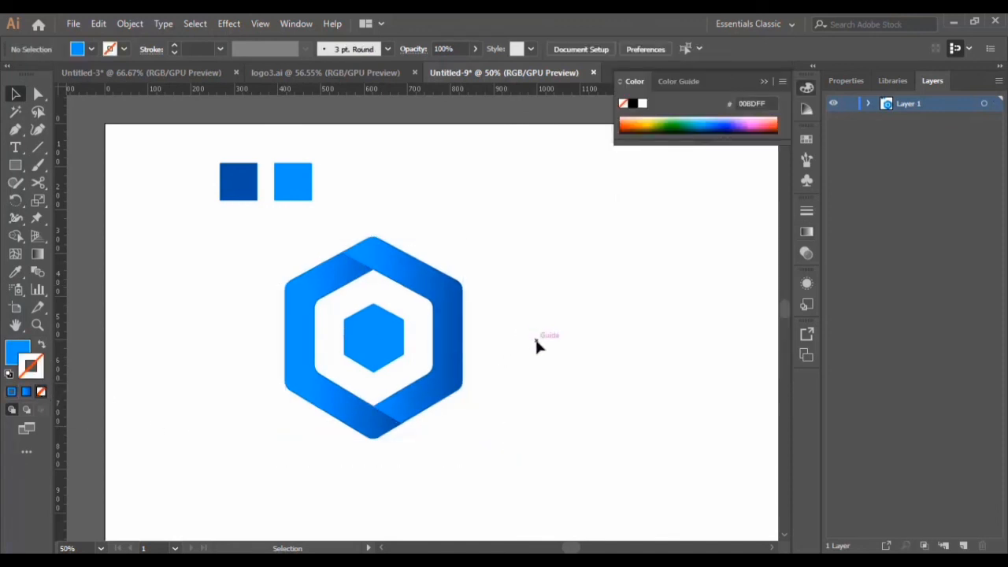
Step: Move the whole logo right and slightly up toward the middle of the artboard, and deselect
scroll(548, 363, "down", 2)
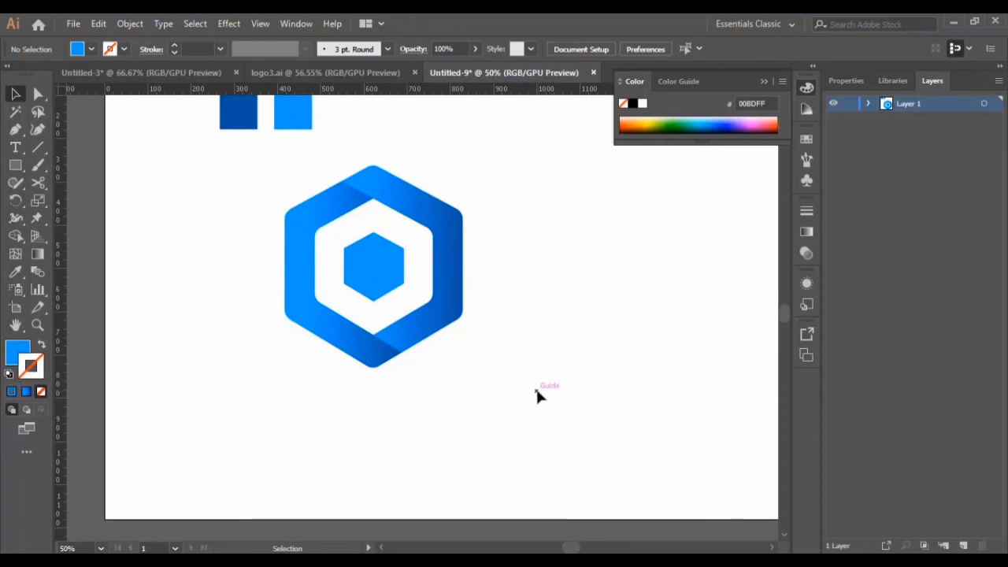
left_click_drag(270, 199, 462, 375)
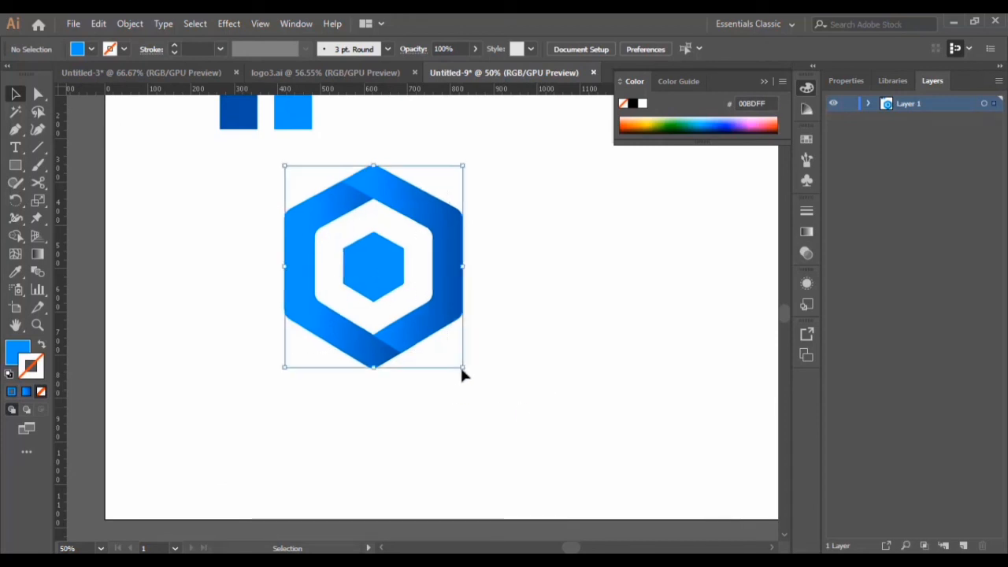
left_click_drag(462, 299, 607, 268)
left_click(576, 418)
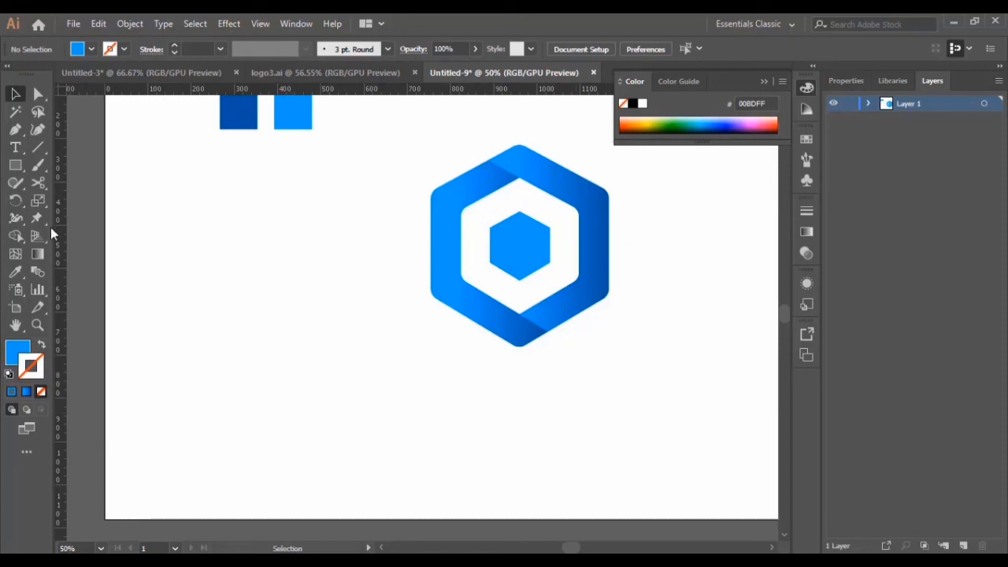
Step: Add the point text "Business" below the logo and set its font size to 72 pt
left_click(15, 147)
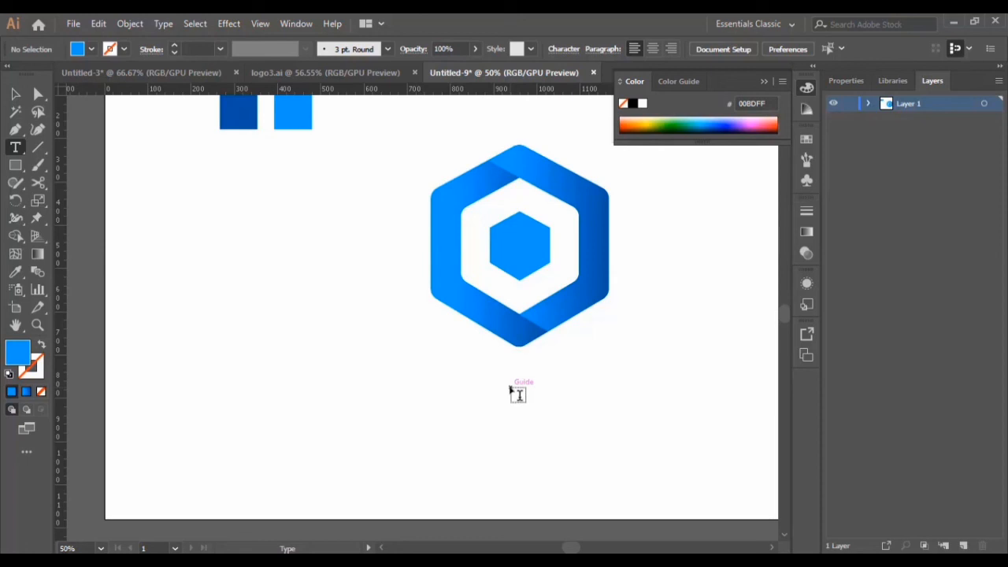
left_click(518, 392)
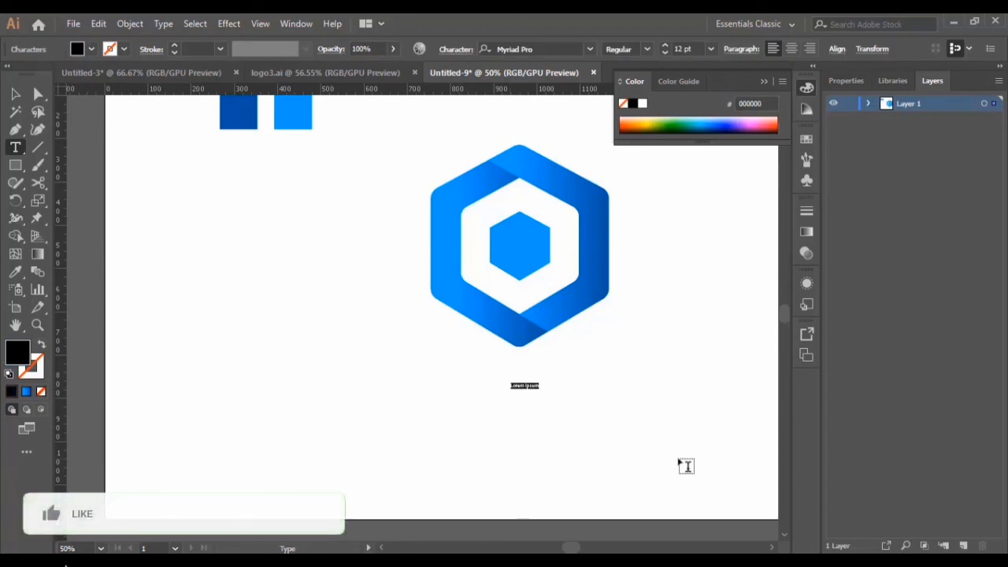
type("Busine")
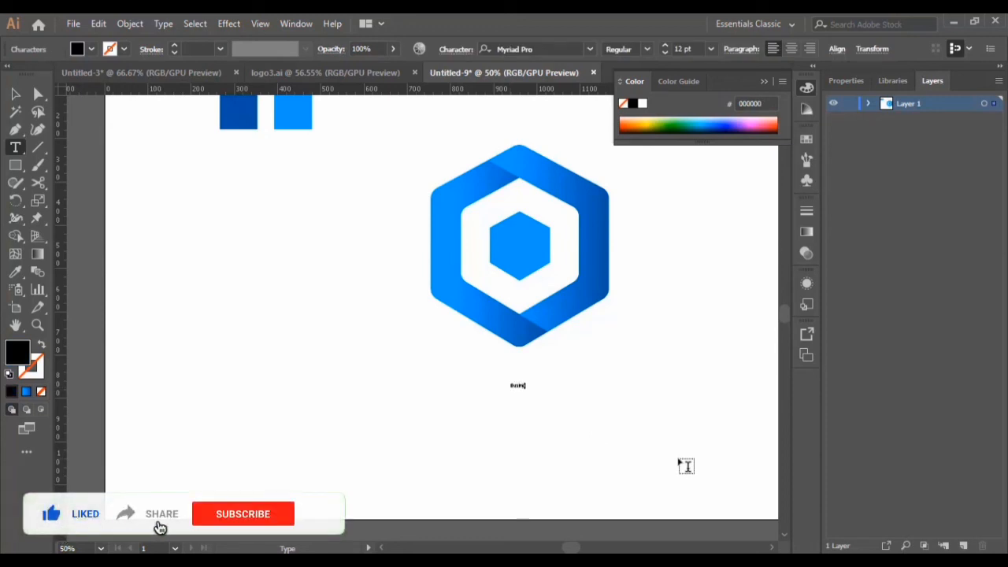
type("ss")
key("ctrl+a")
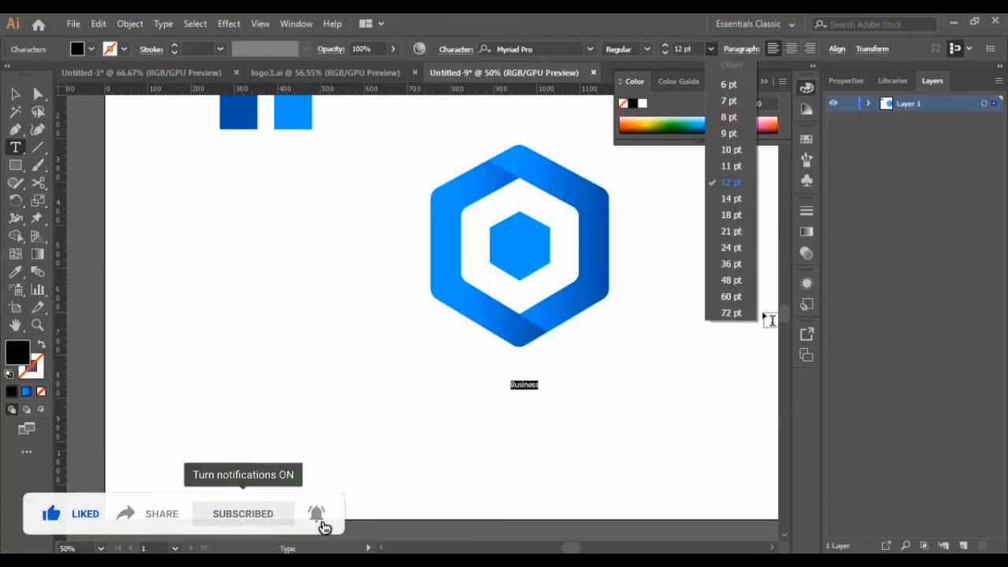
left_click(732, 313)
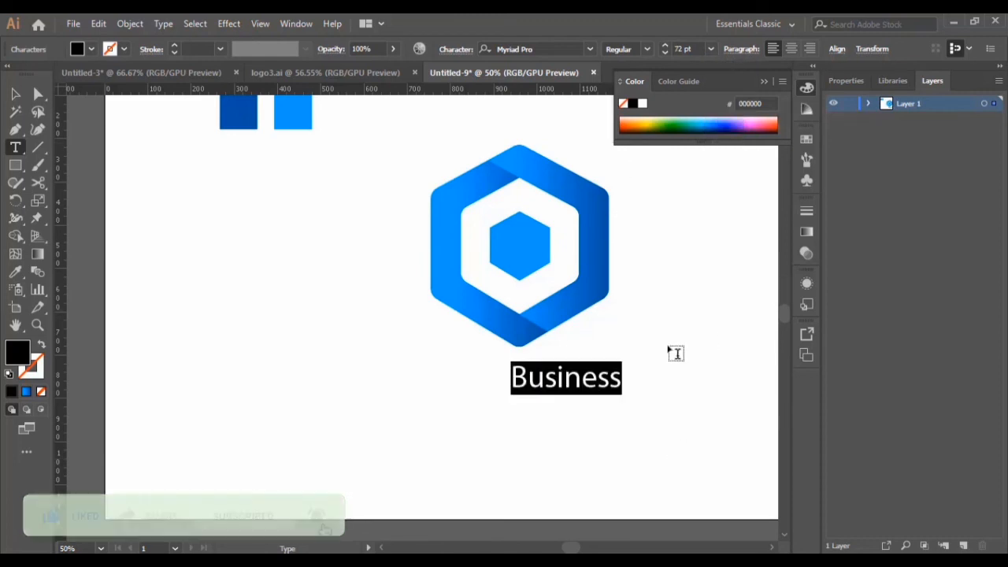
Step: Change the font of the "Business" text to Niagara Solid and finish editing the text
left_click(560, 49)
key("Down")
key("Down")
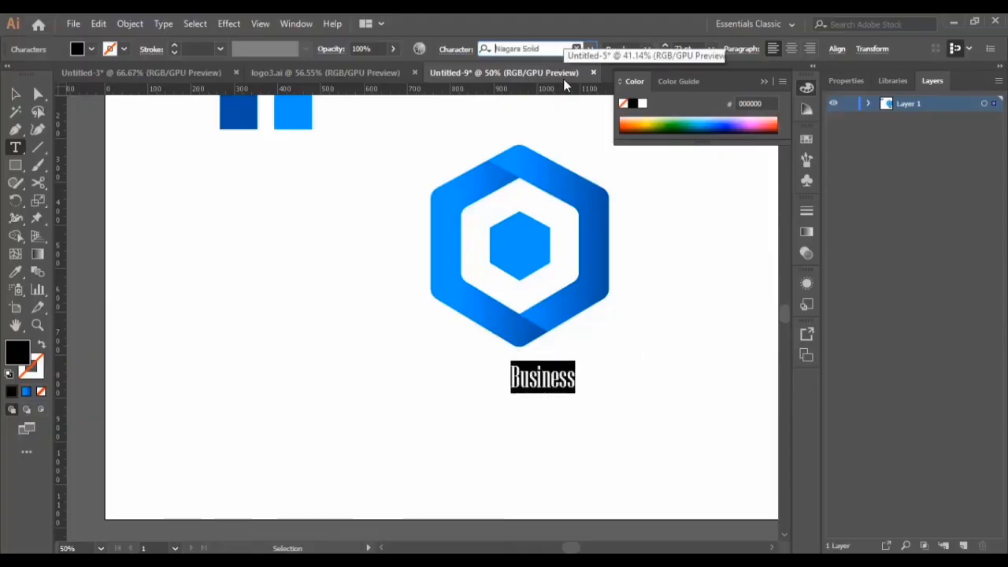
left_click(15, 95)
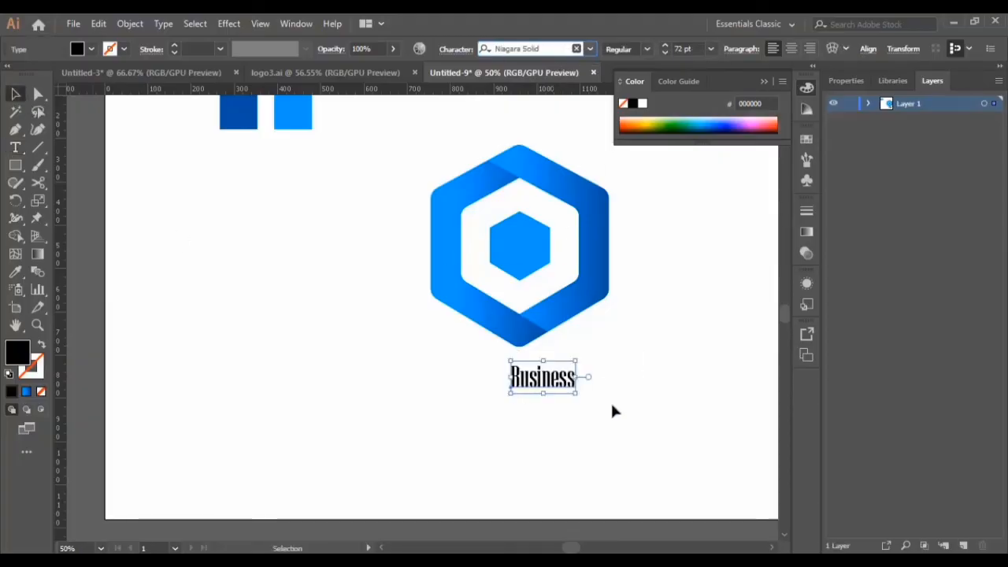
Step: Enlarge the "Business" text to about 120 pt and place it centred beneath the hexagon logo, and deselect
left_click_drag(579, 364, 549, 392)
left_click(643, 368)
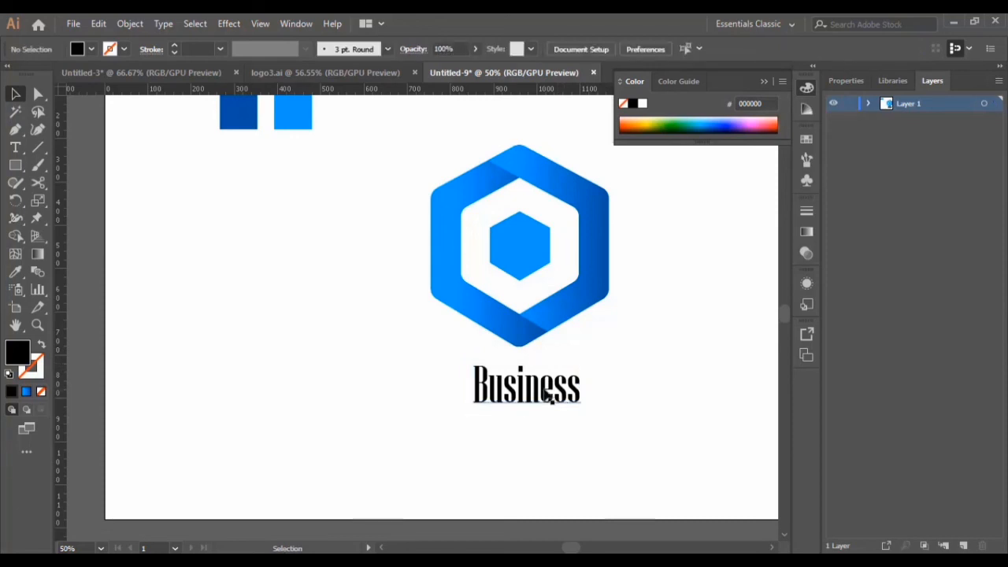
left_click(544, 395)
left_click(645, 358)
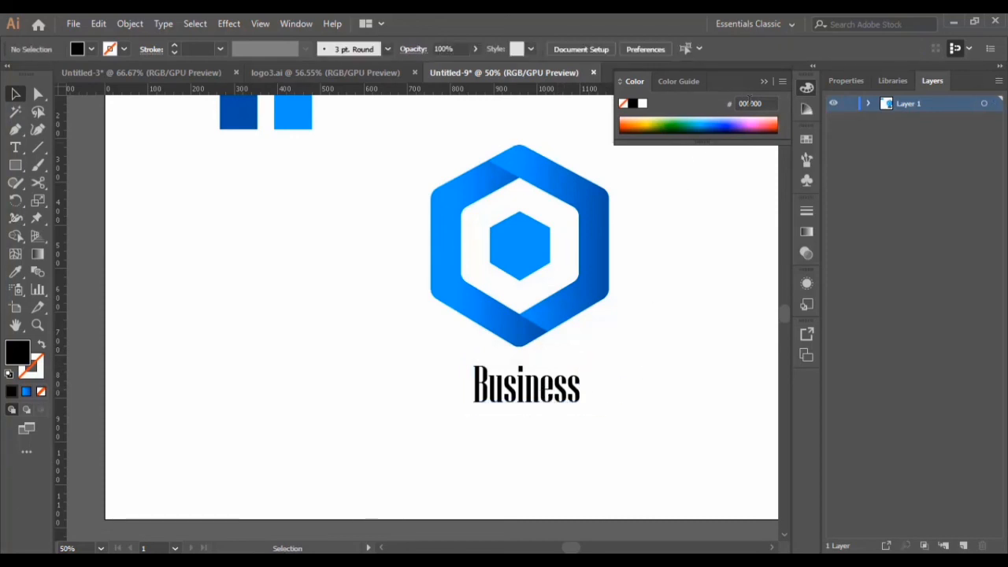
Step: Collapse the colour settings and nudge the "Business" text slightly left to centre it under the logo, and deselect
left_click(767, 85)
scroll(636, 335, "up", 2)
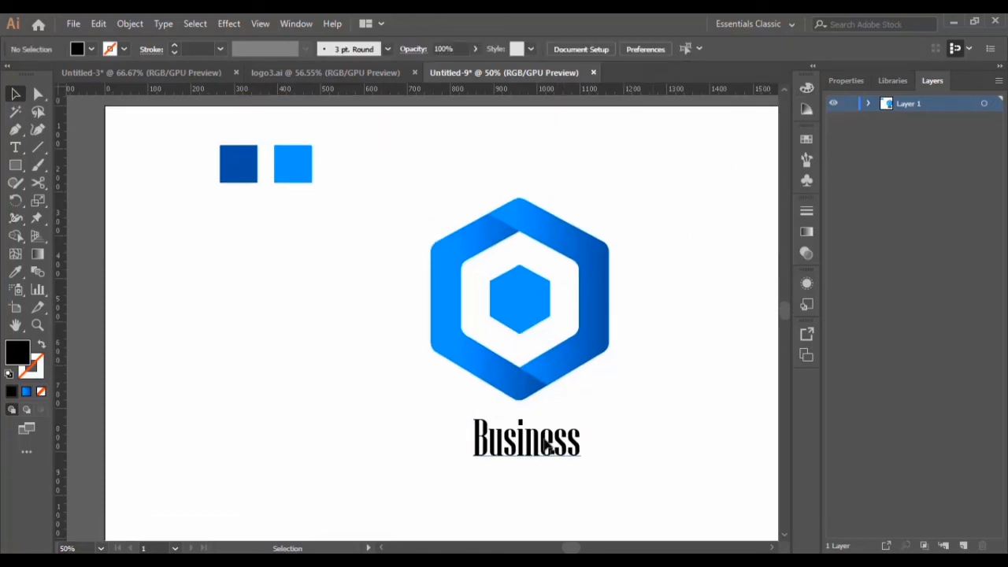
left_click_drag(545, 446, 543, 446)
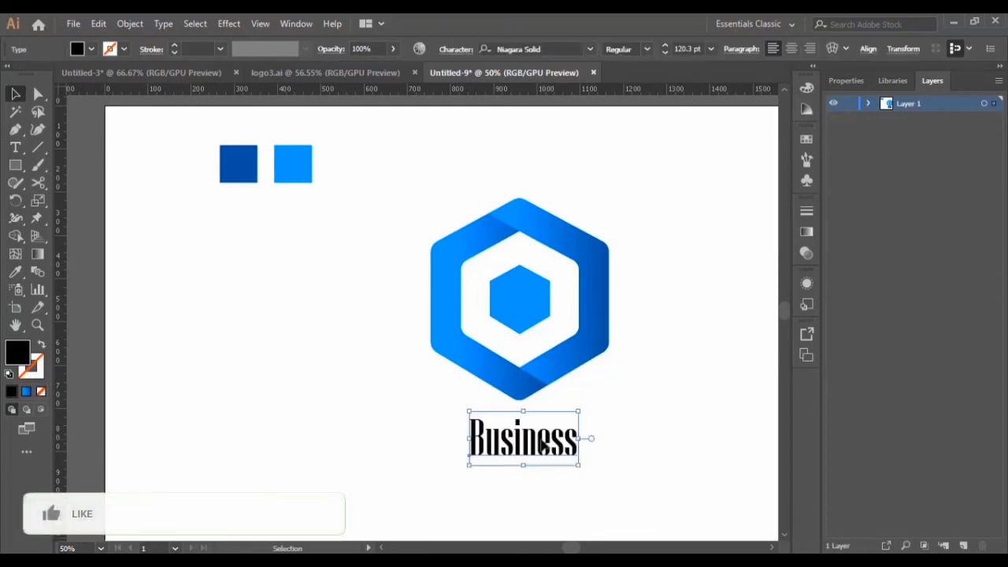
left_click(658, 401)
scroll(647, 447, "down", 2)
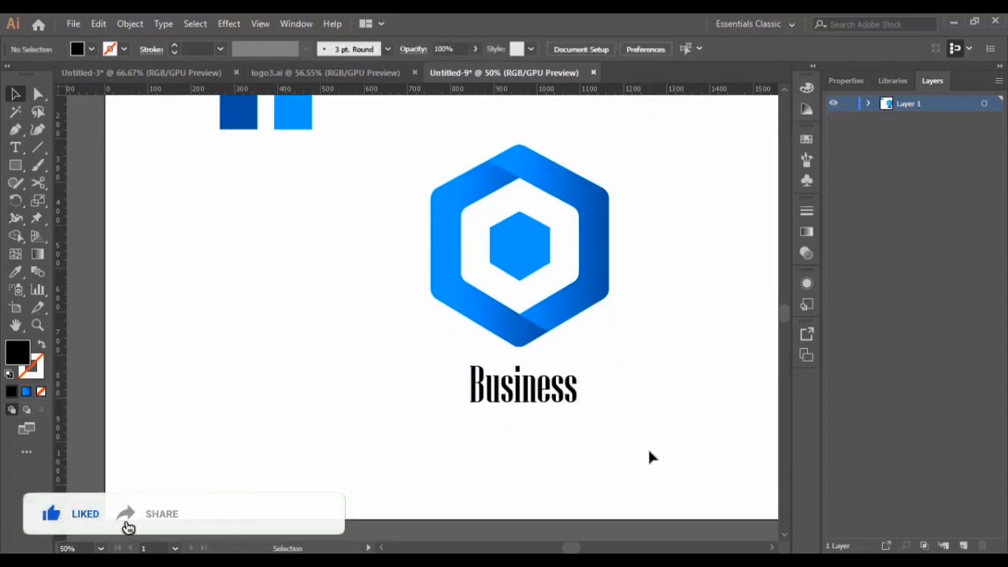